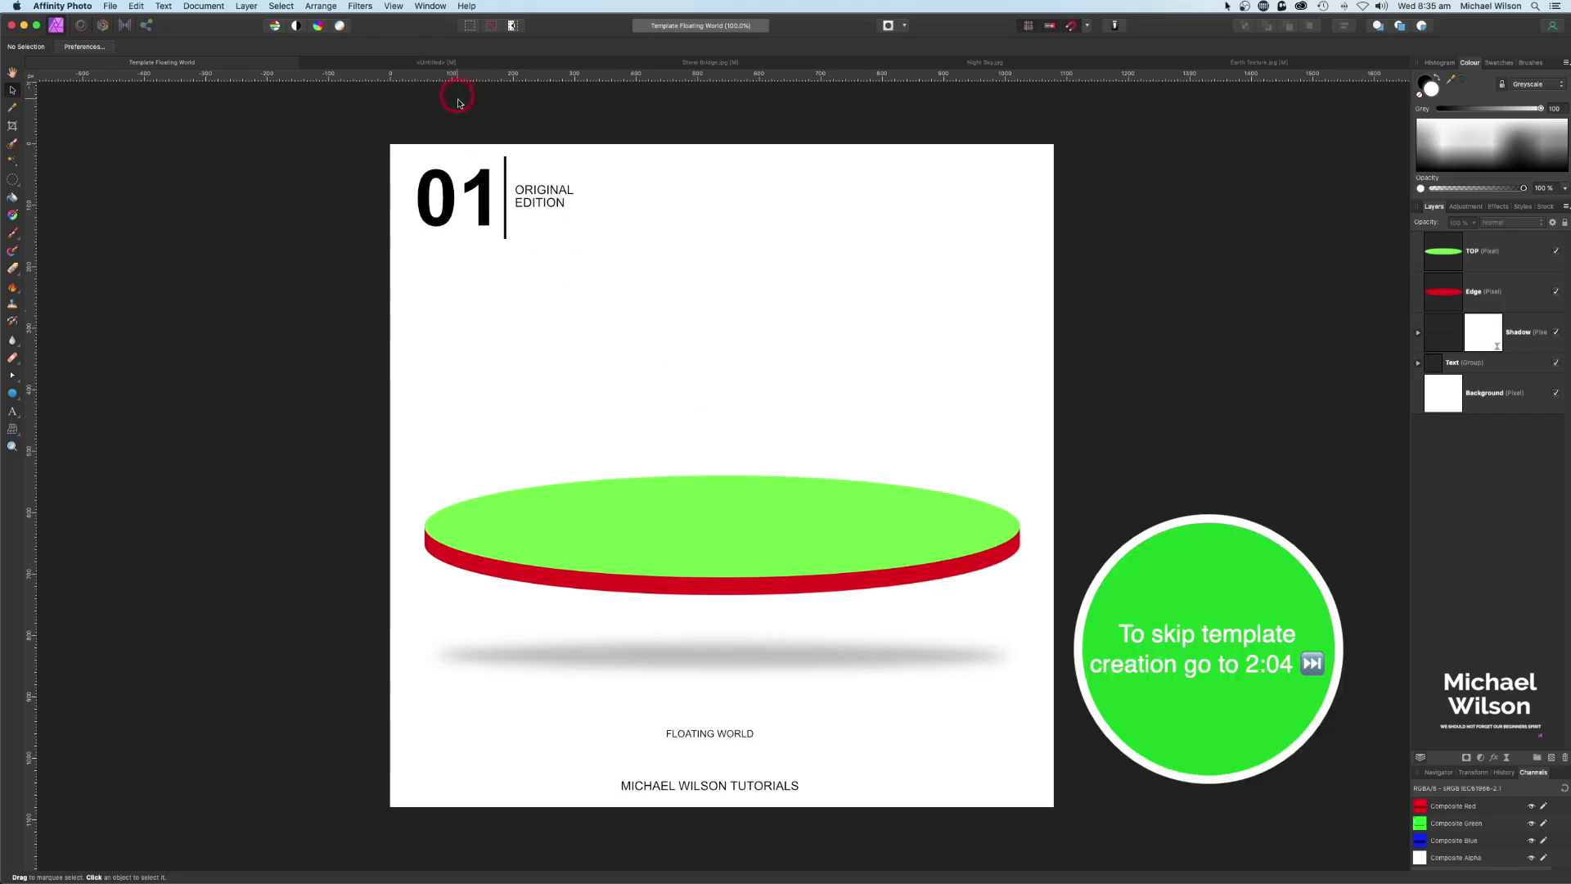
Draw a wide, flat ellipse across the middle of the blank untitled document, spanning most of the canvas width.
left_click(475, 64)
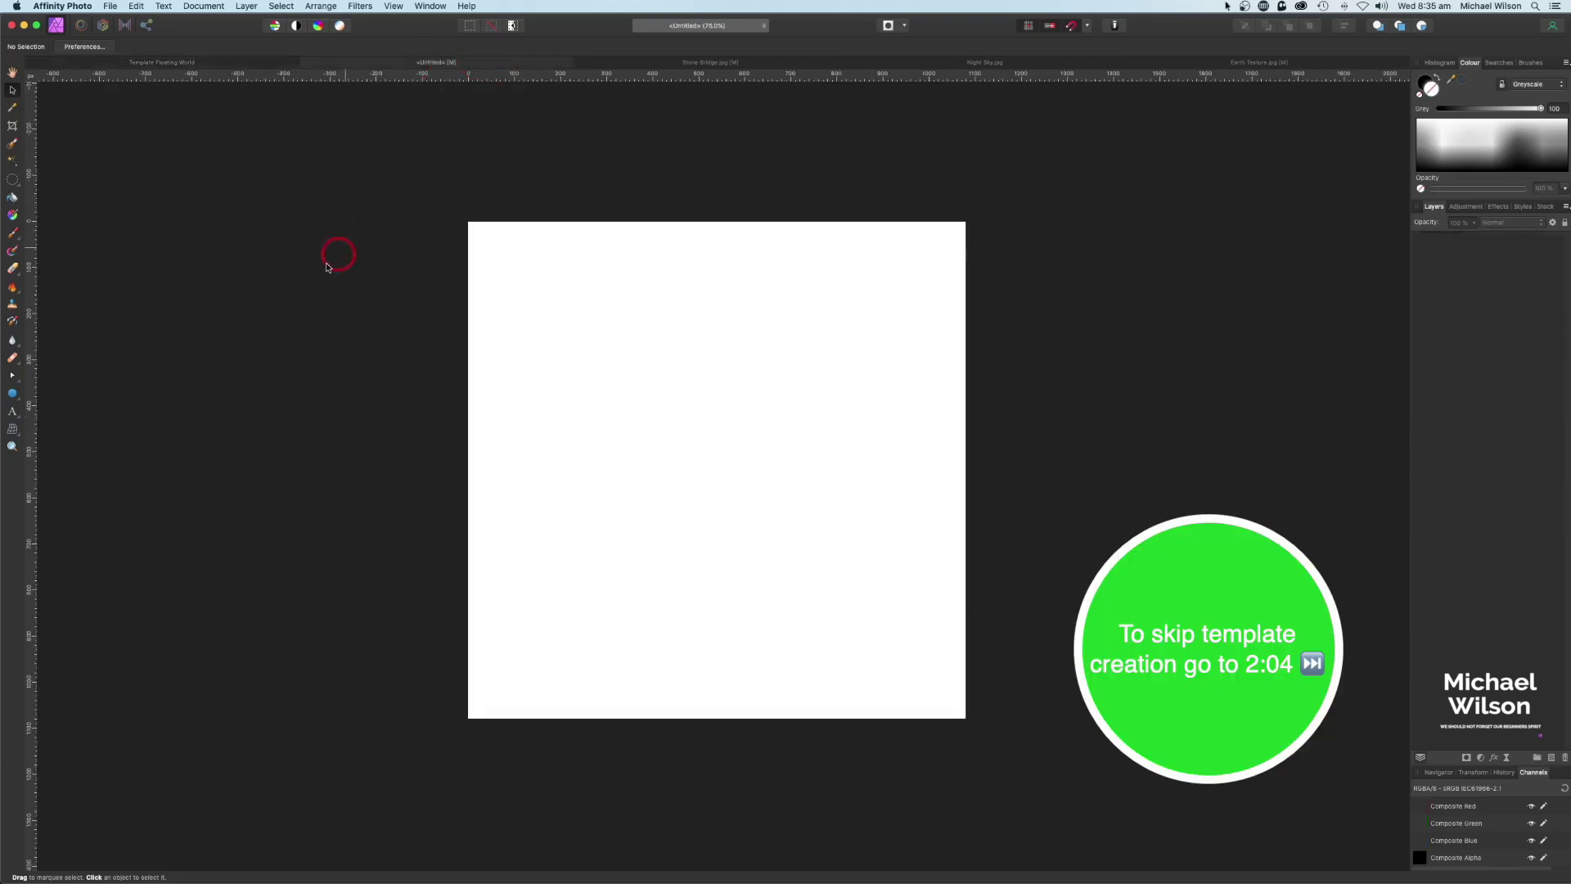
left_click(12, 394)
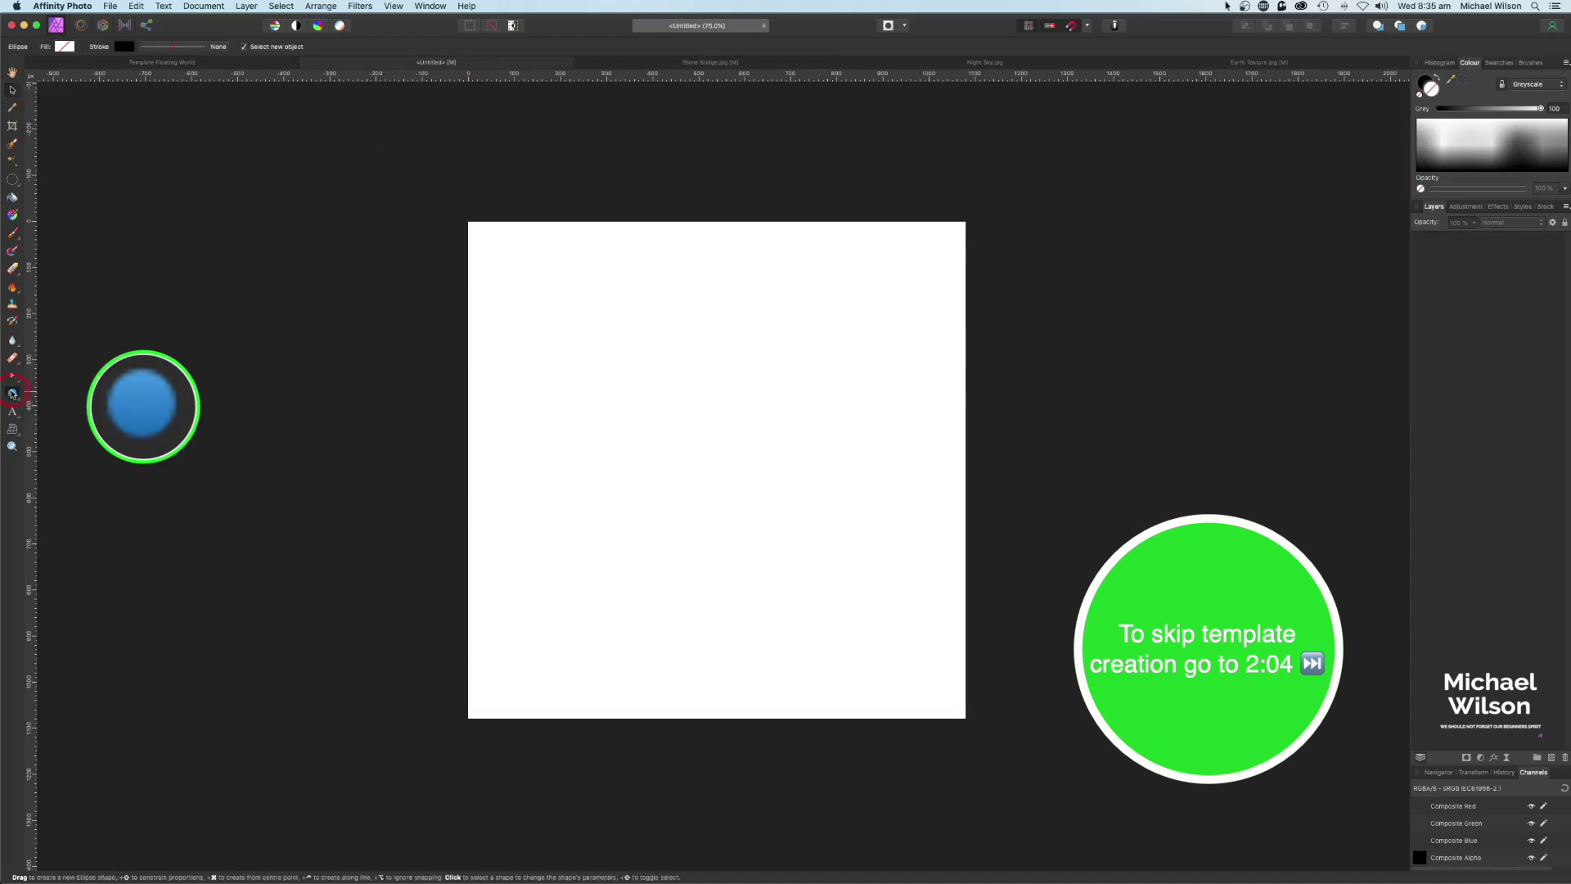
left_click_drag(521, 412, 922, 487)
left_click_drag(521, 449, 493, 449)
Fill the ellipse with bright green and deselect it.
left_click(64, 48)
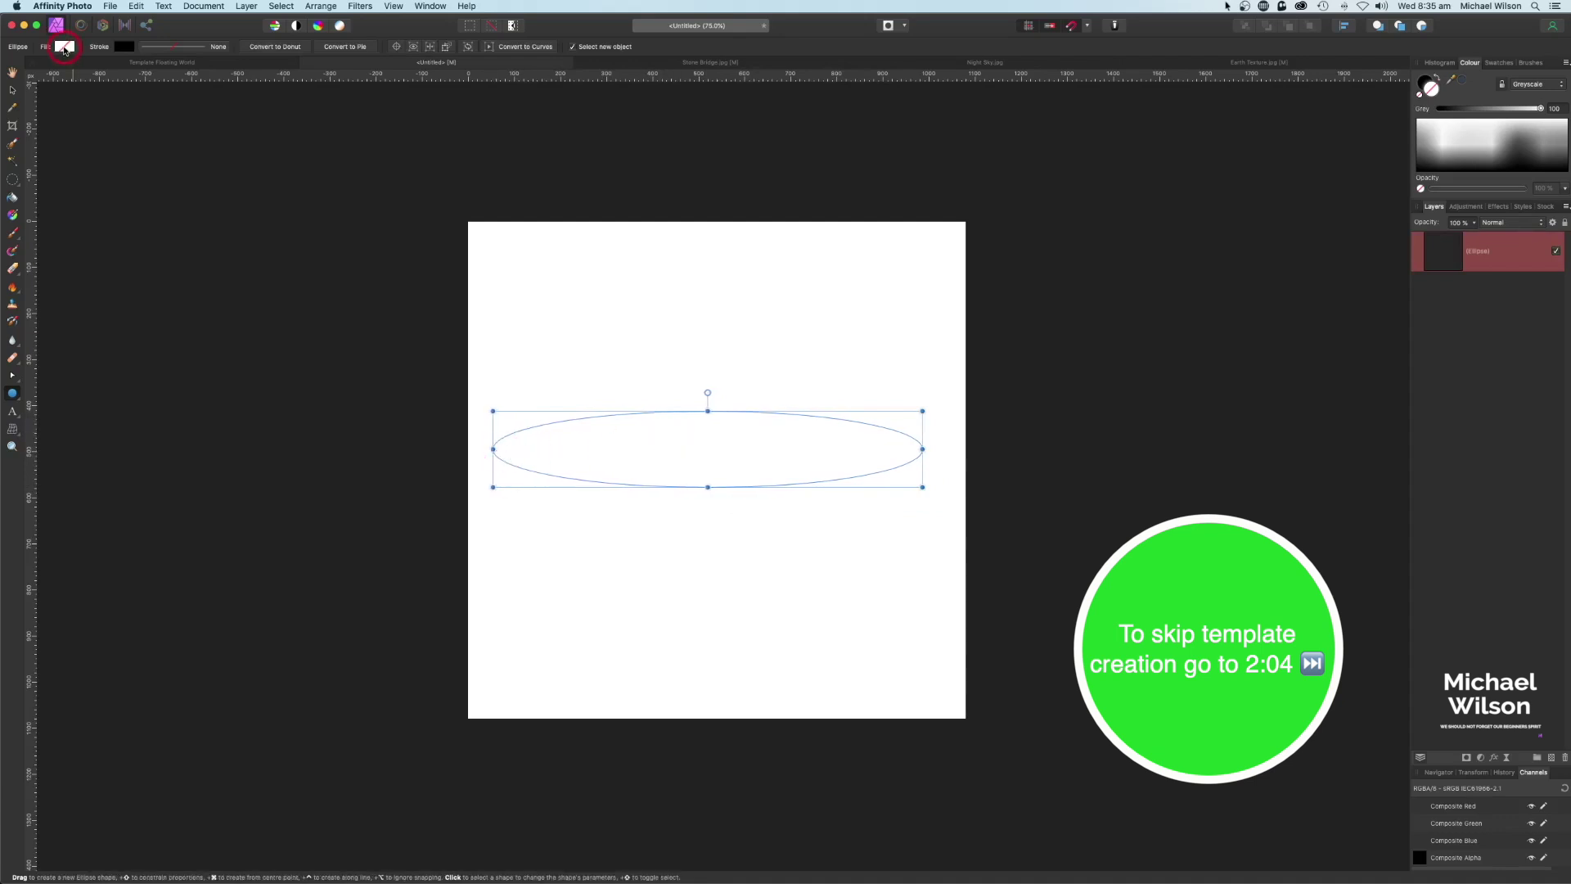
left_click_drag(106, 168, 98, 147)
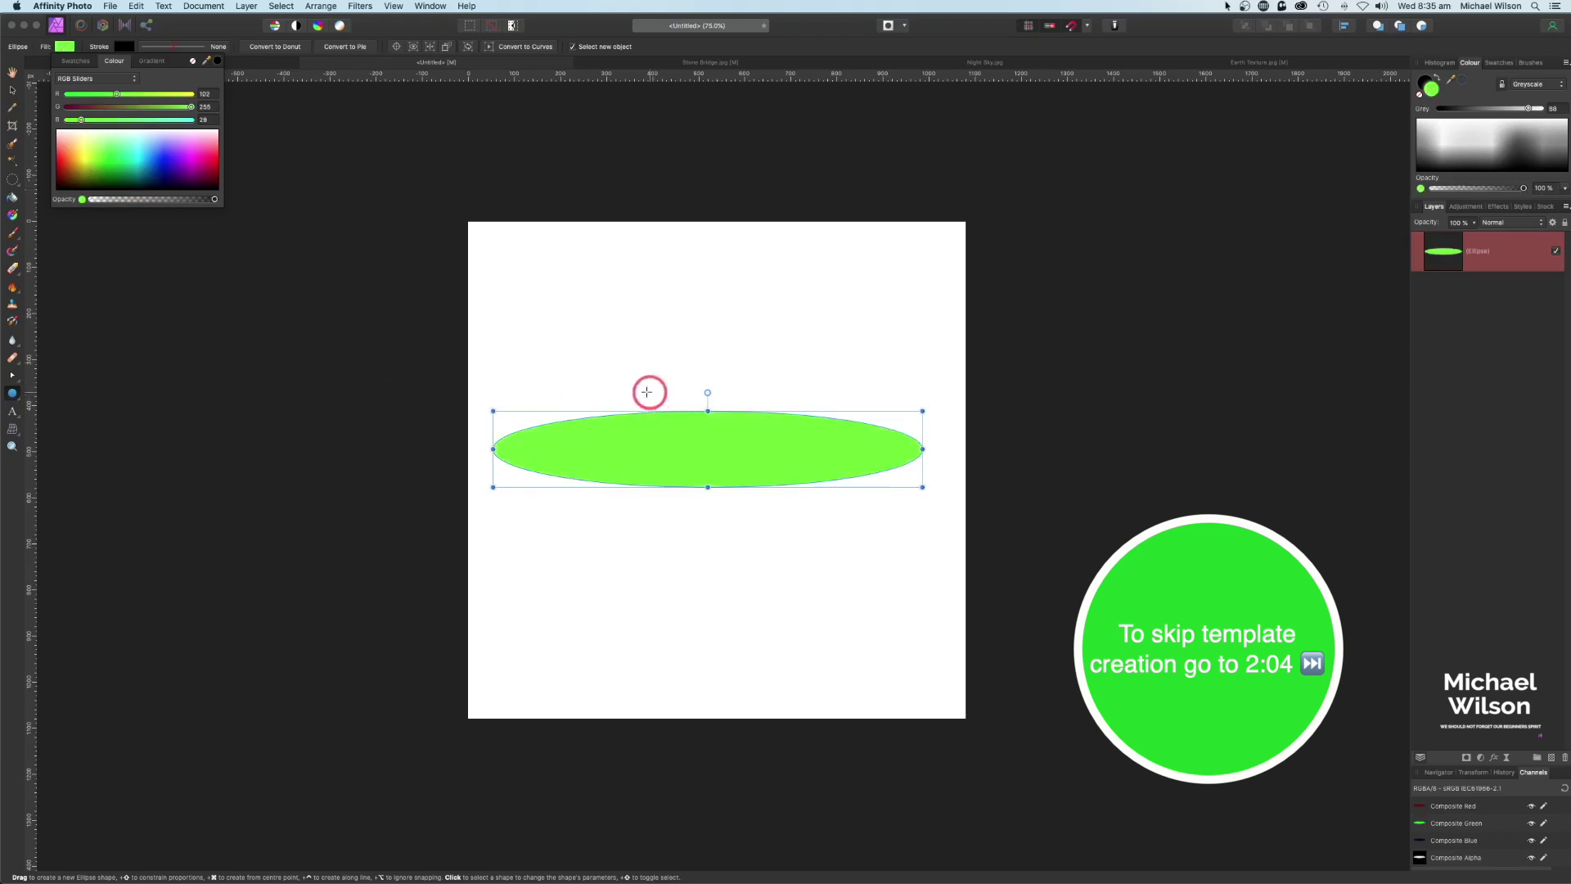
left_click(1472, 330)
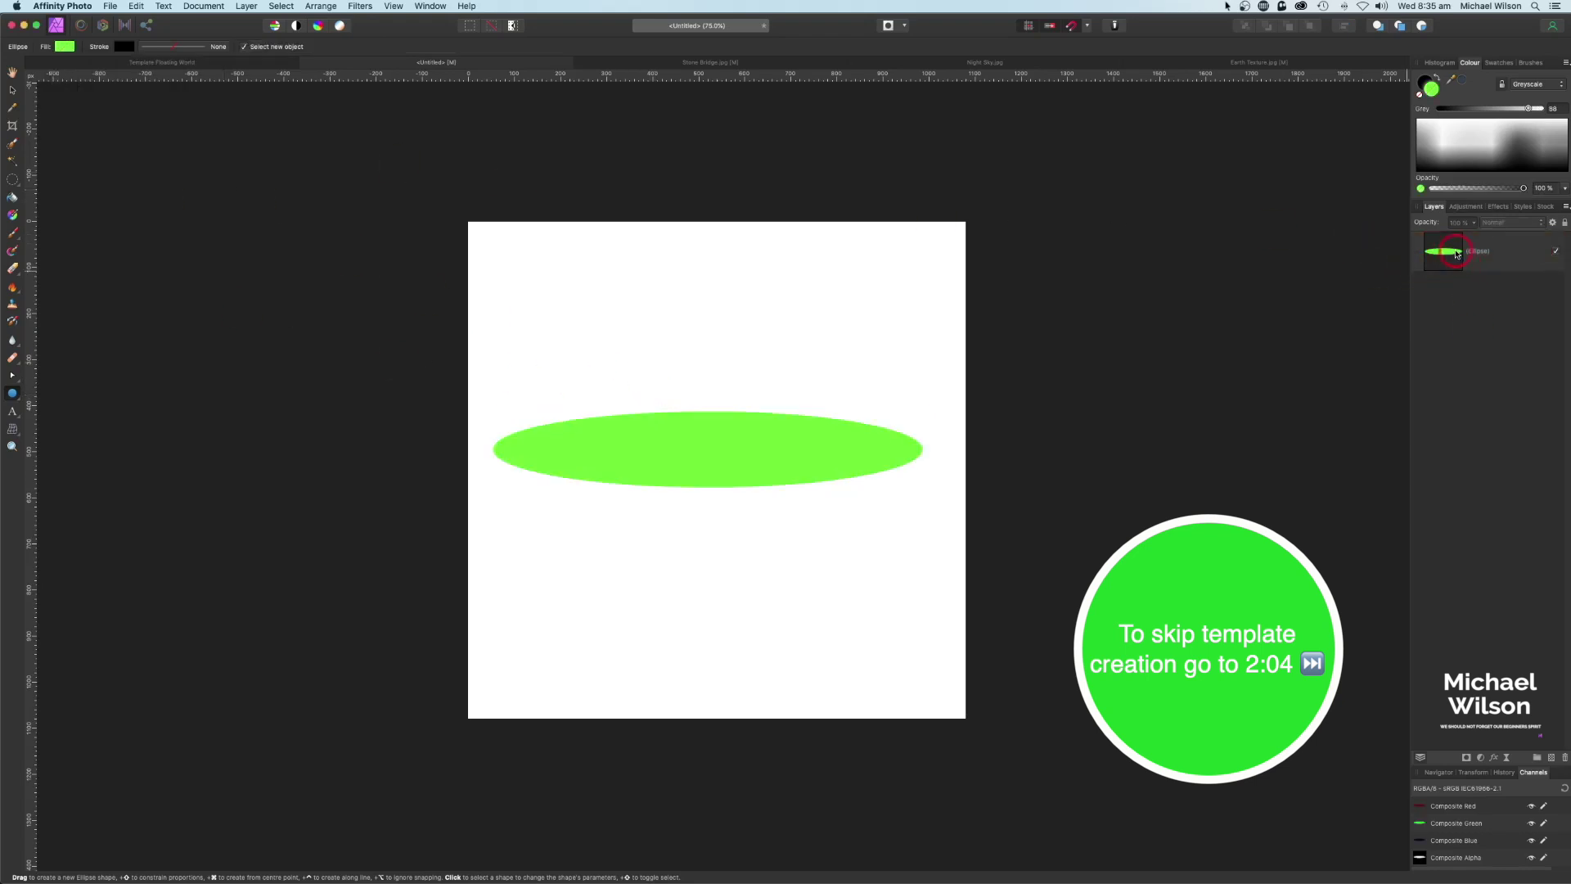
Duplicate the green ellipse and fill the lower copy with crimson red.
left_click(1483, 256)
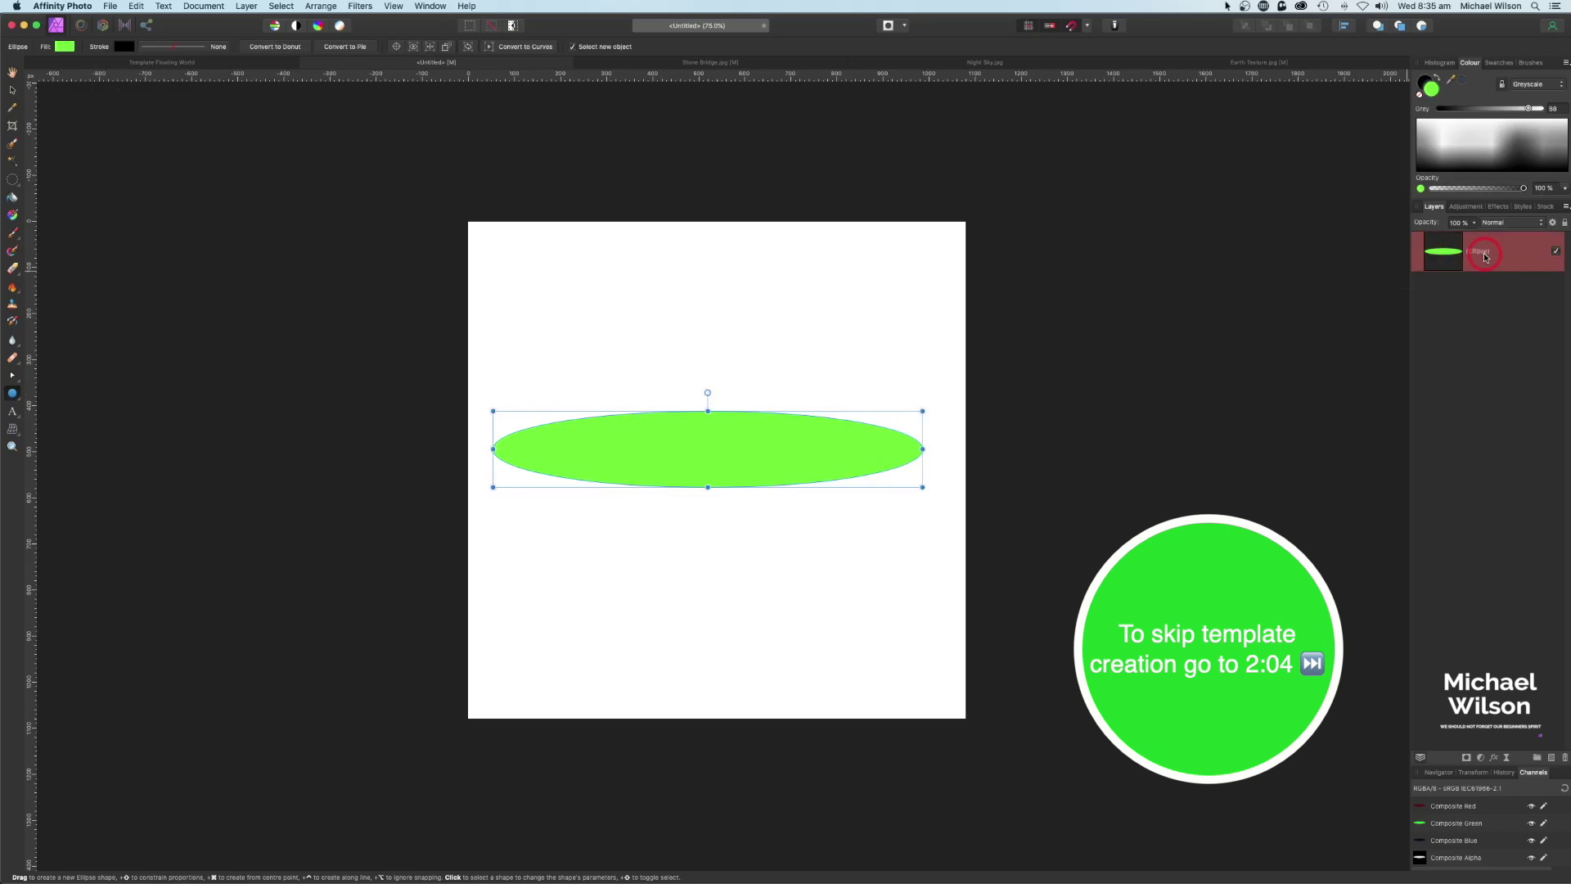
key("super+j")
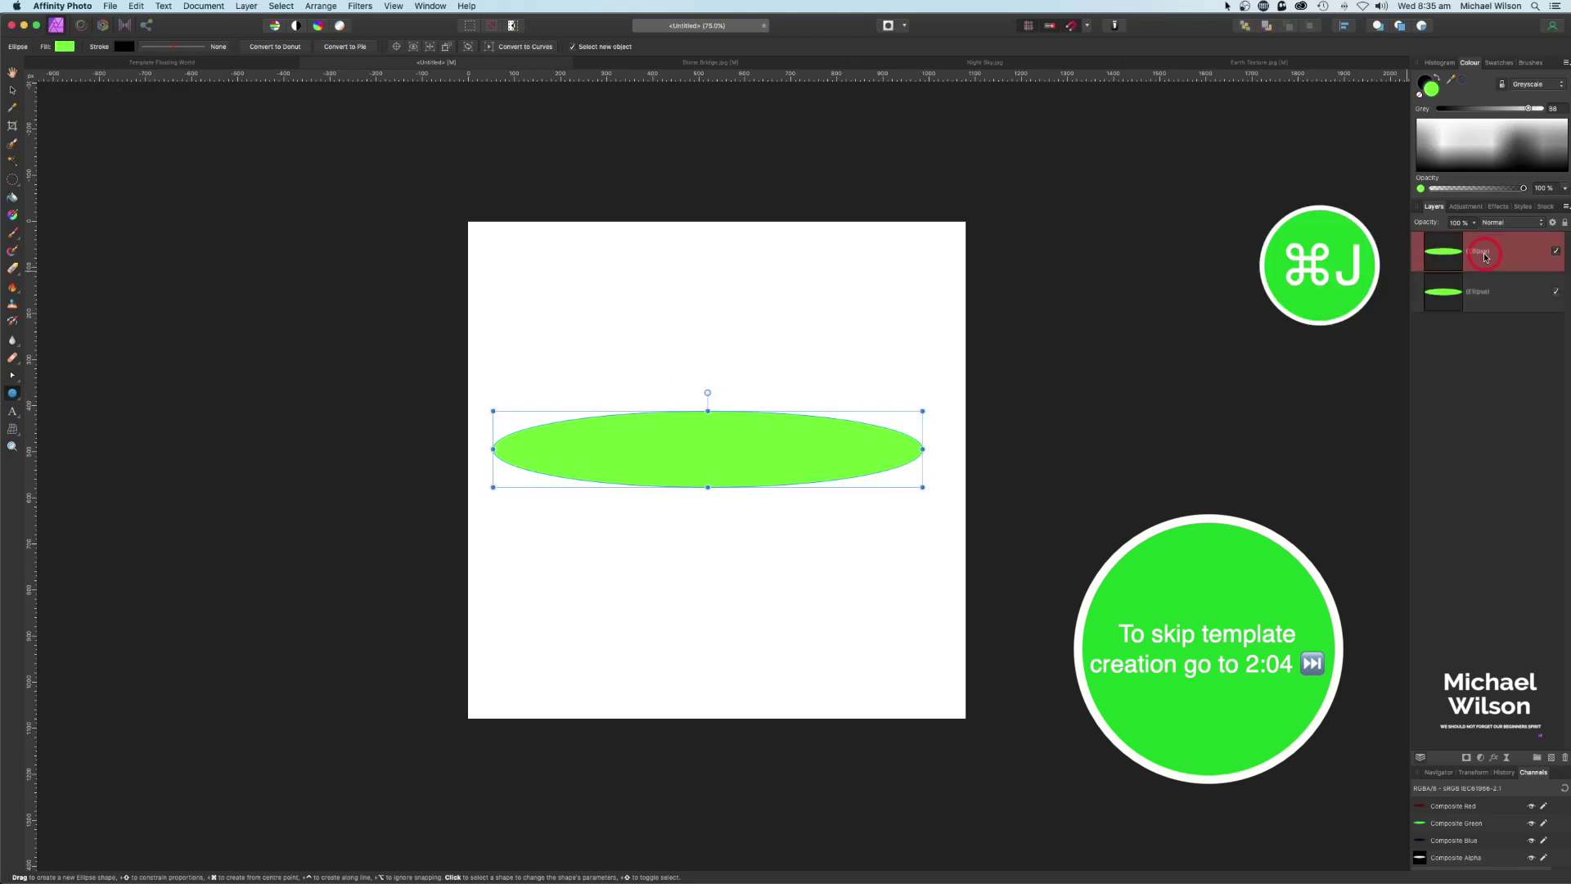
left_click(1491, 300)
left_click(62, 47)
left_click(201, 153)
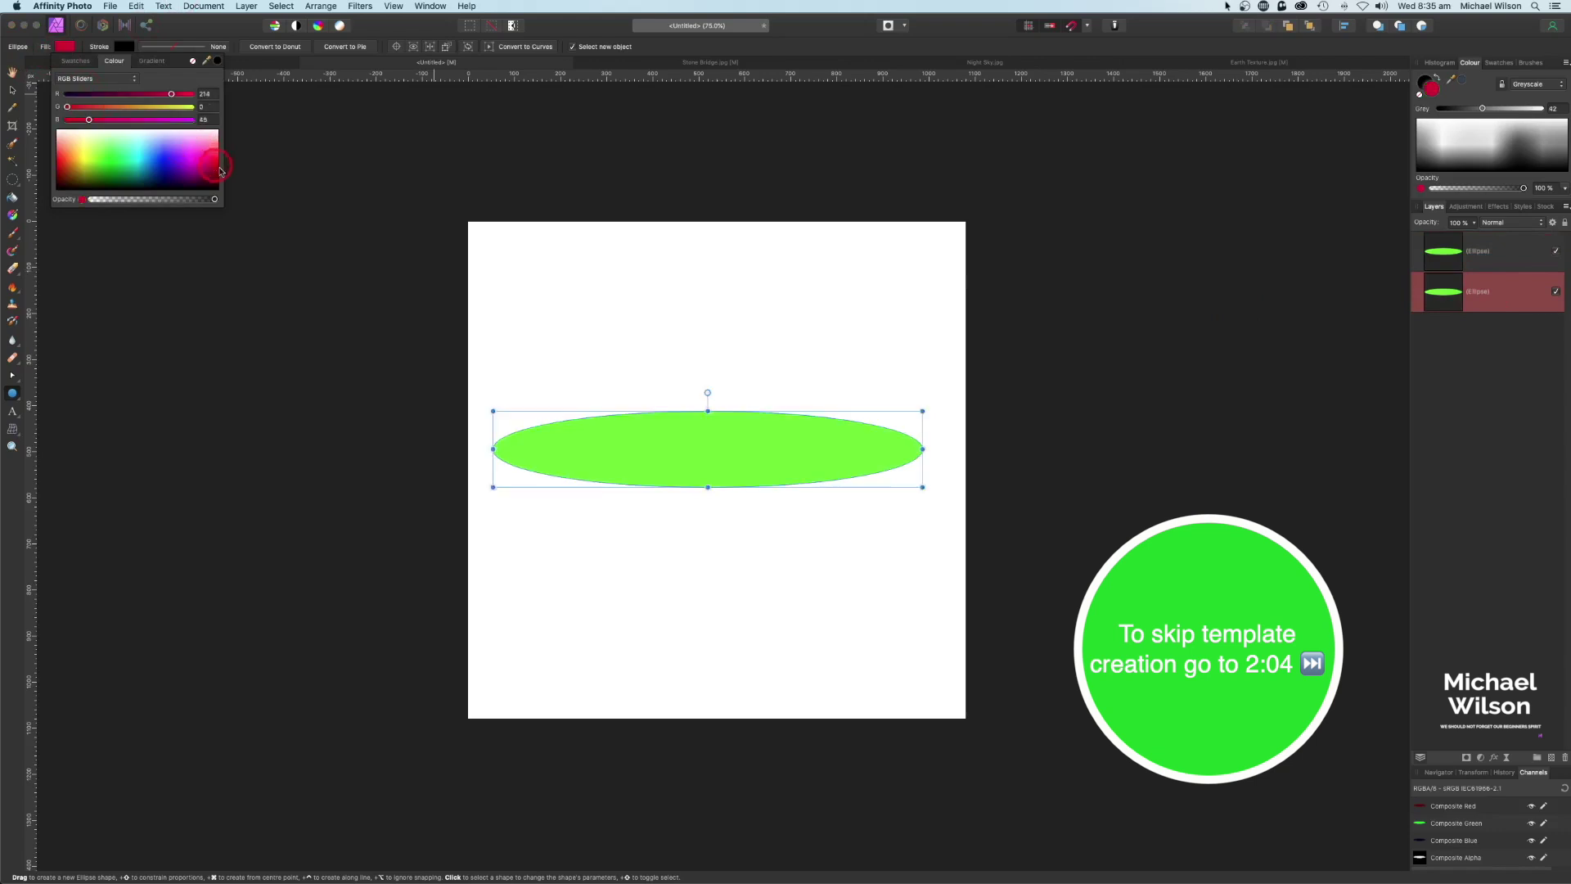
Rasterise both the green and the red ellipse layers.
left_click(1477, 251)
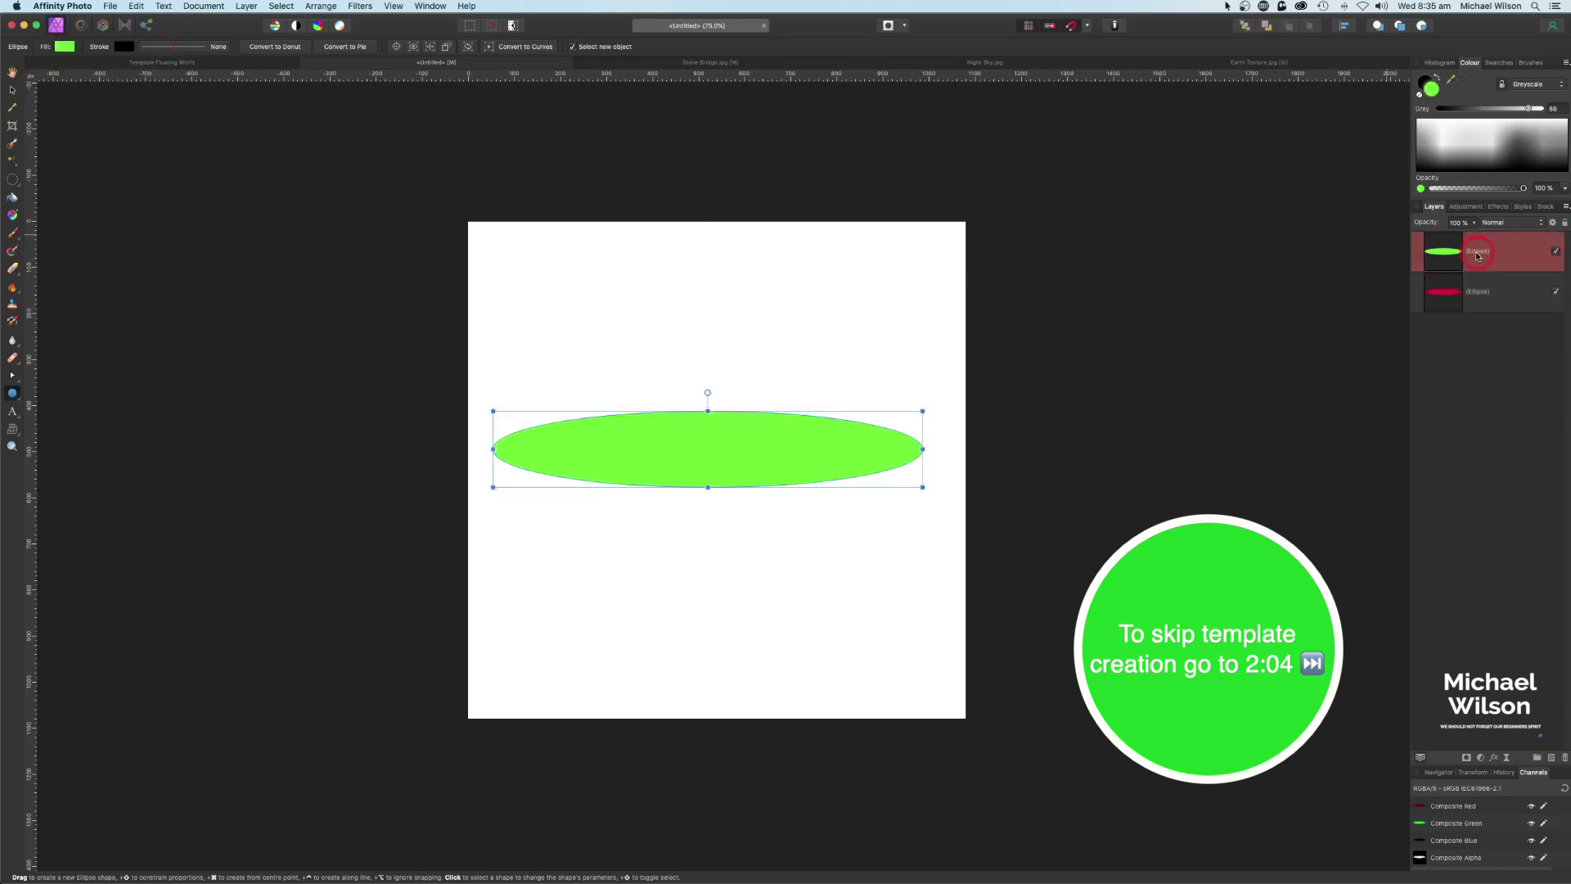
right_click(1478, 255)
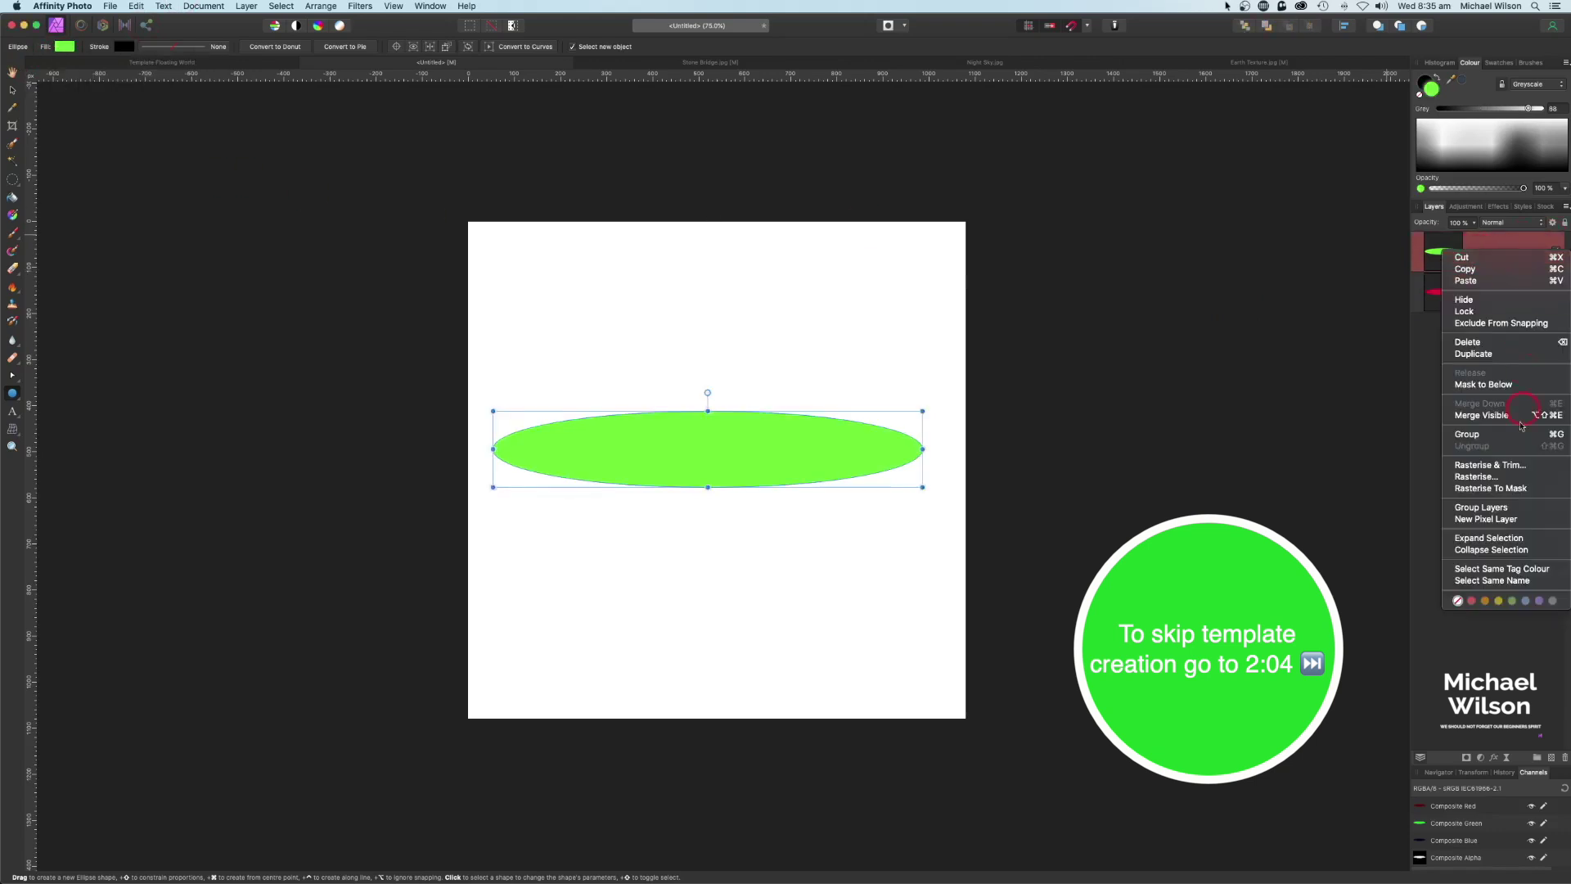
left_click(1491, 477)
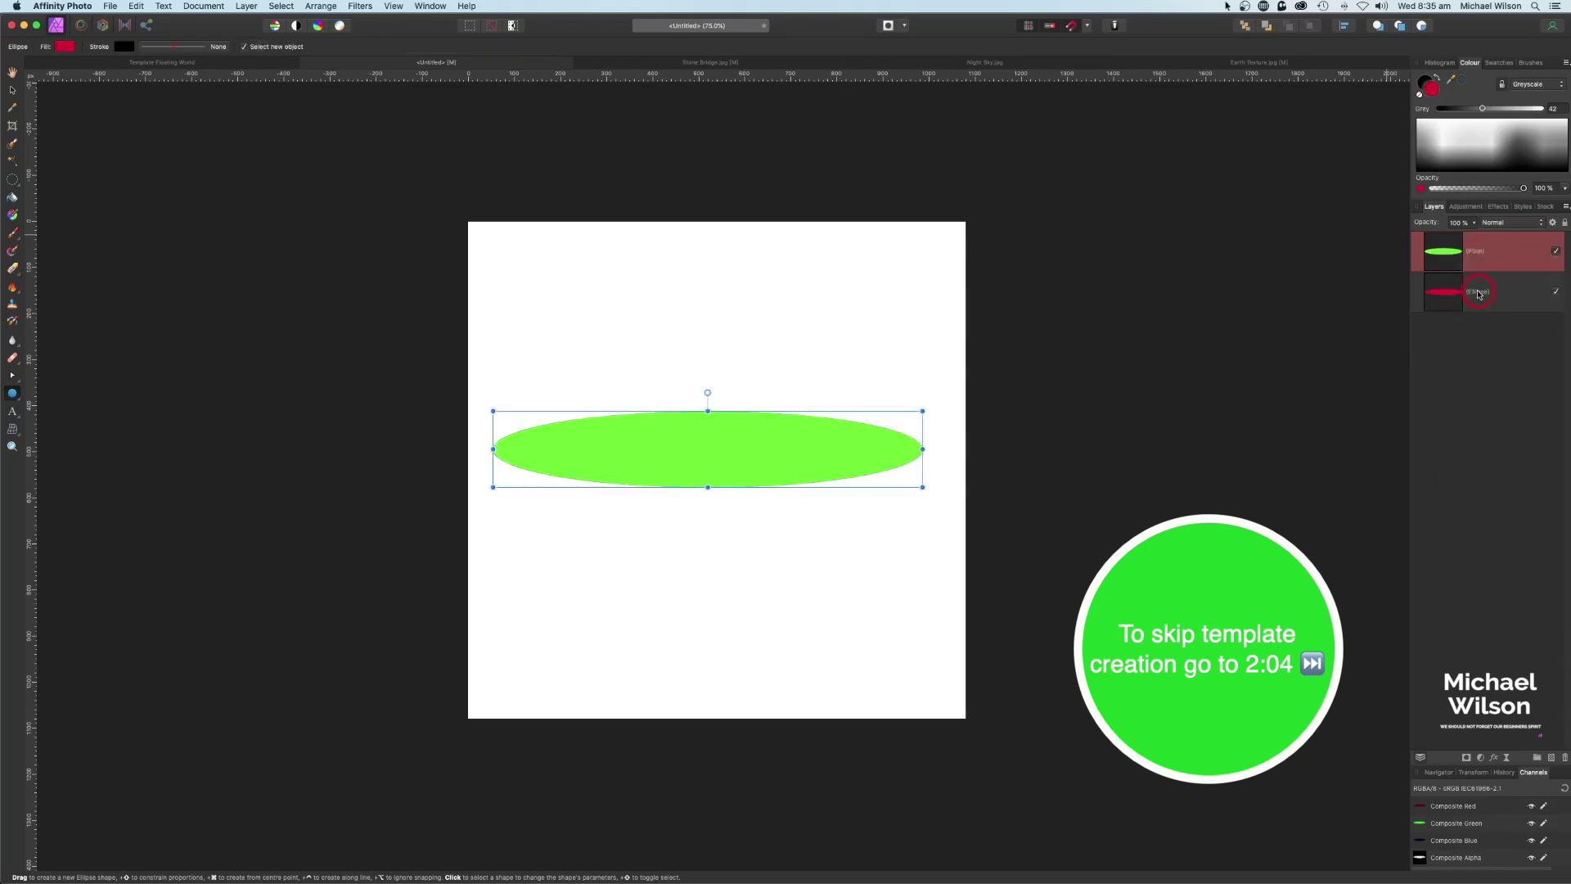
right_click(1478, 293)
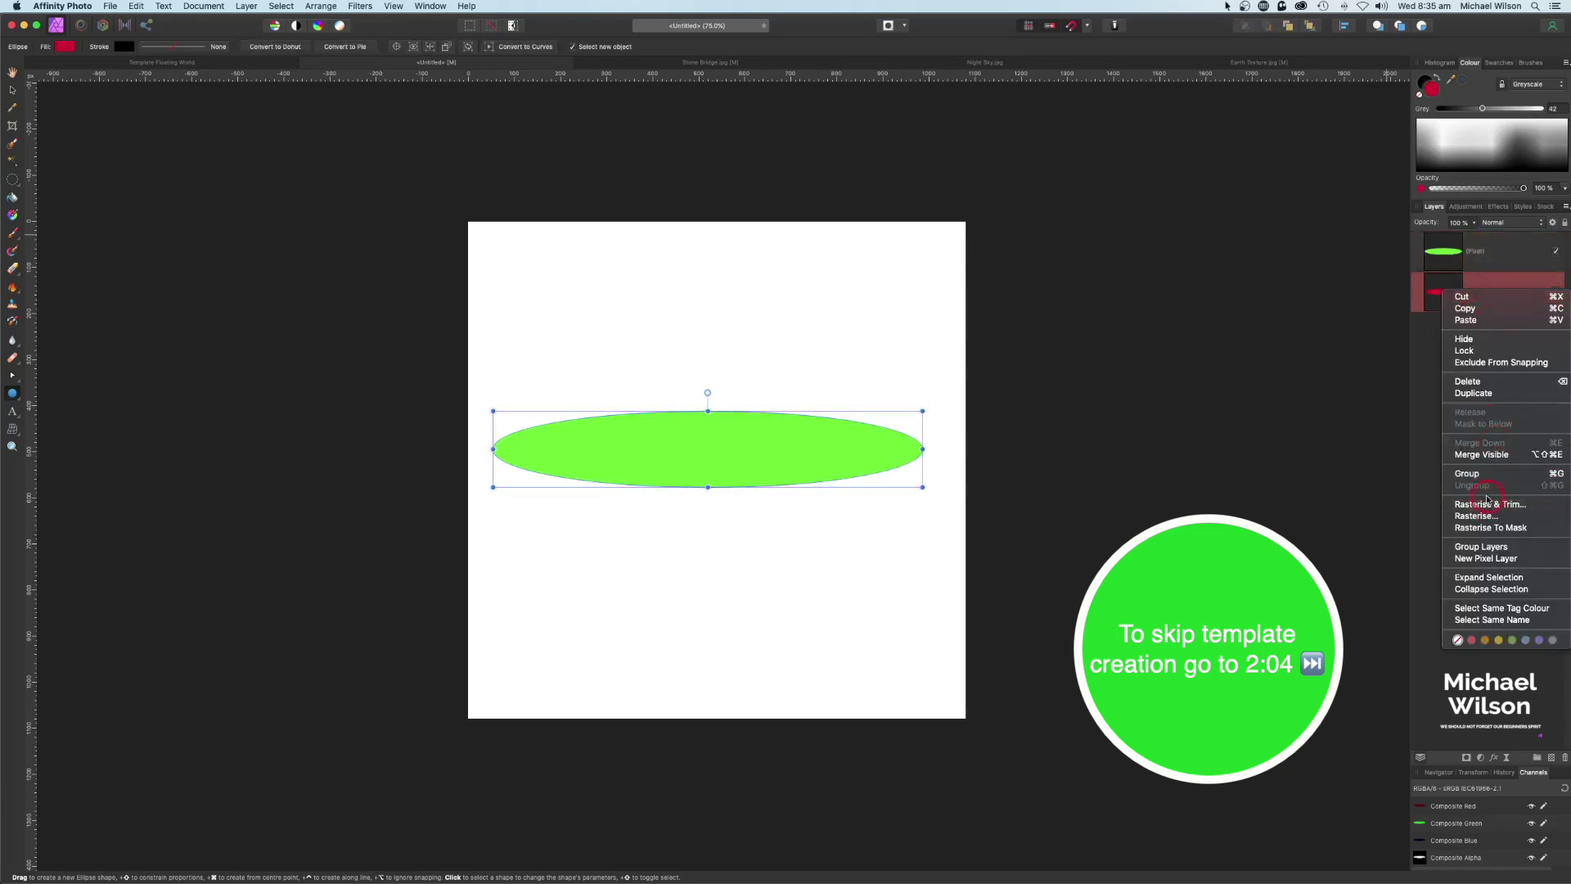
left_click(1477, 516)
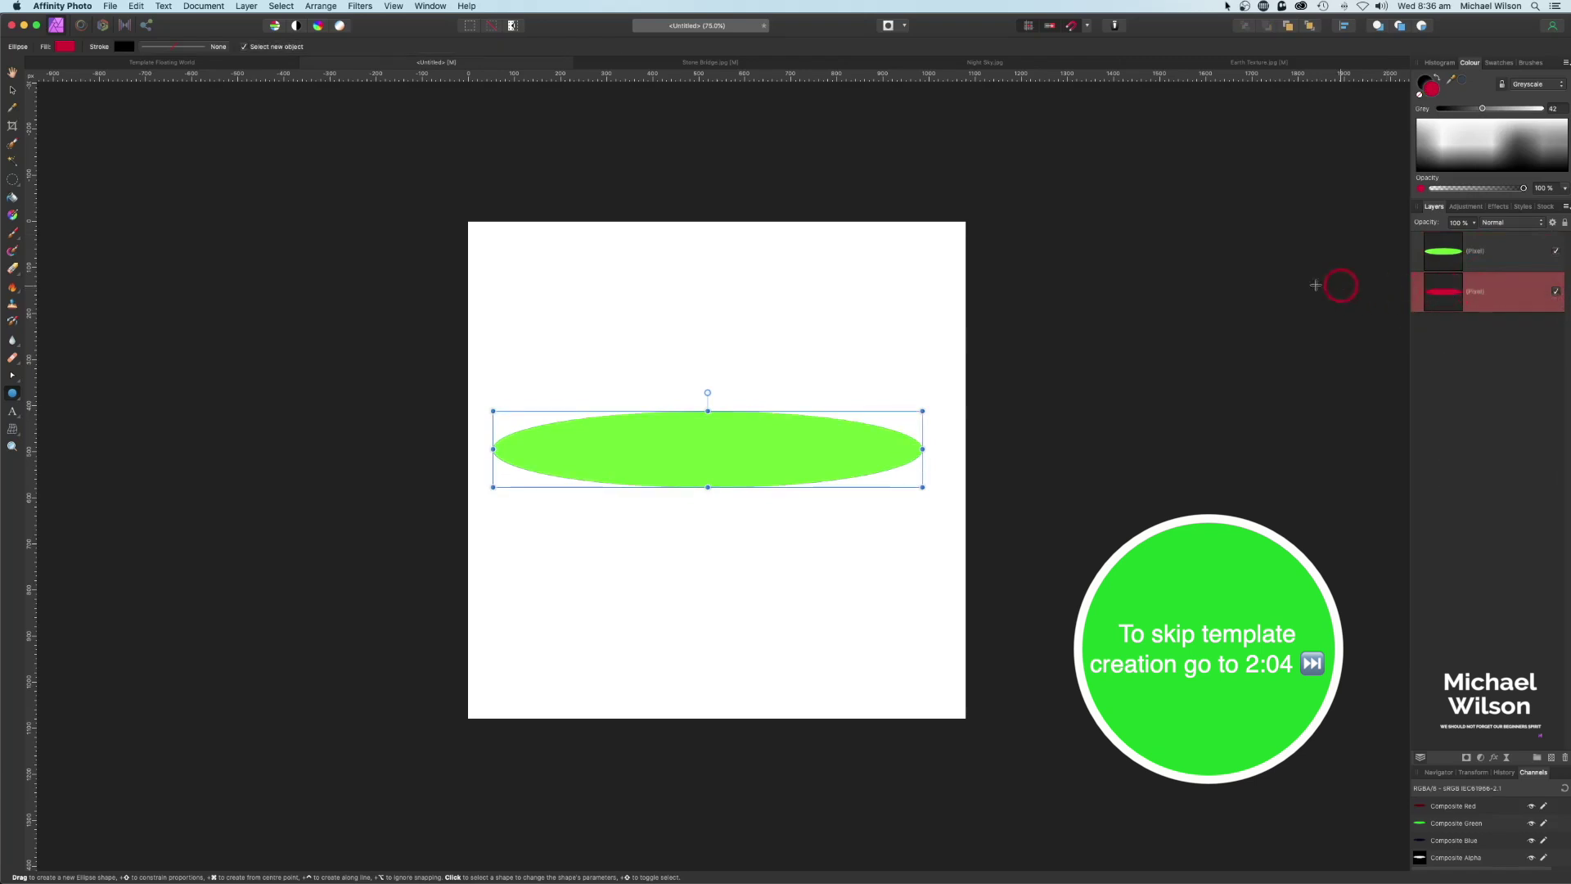
Nudge the red ellipse slightly down so it forms a thin edge beneath the green ellipse.
key("Down")
key("Down")
key("Down")
key("Down")
key("Down")
key("Down")
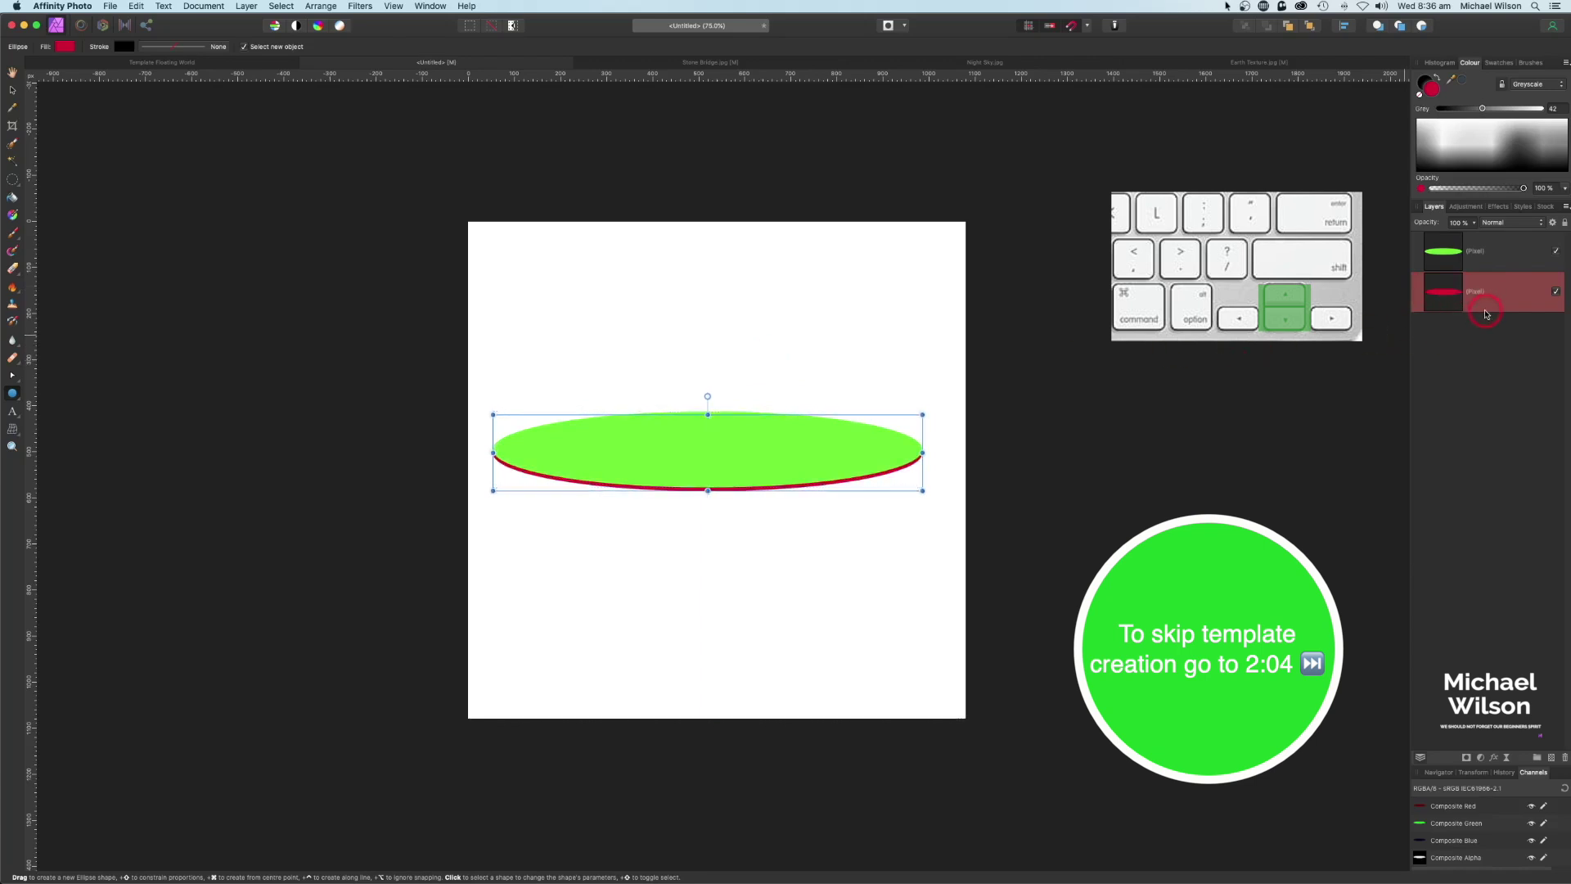
Thicken the red edge by duplicating the red ellipse three times, nudging each copy a little further down.
key("super+j")
key("Down")
key("Down")
key("Down")
key("Down")
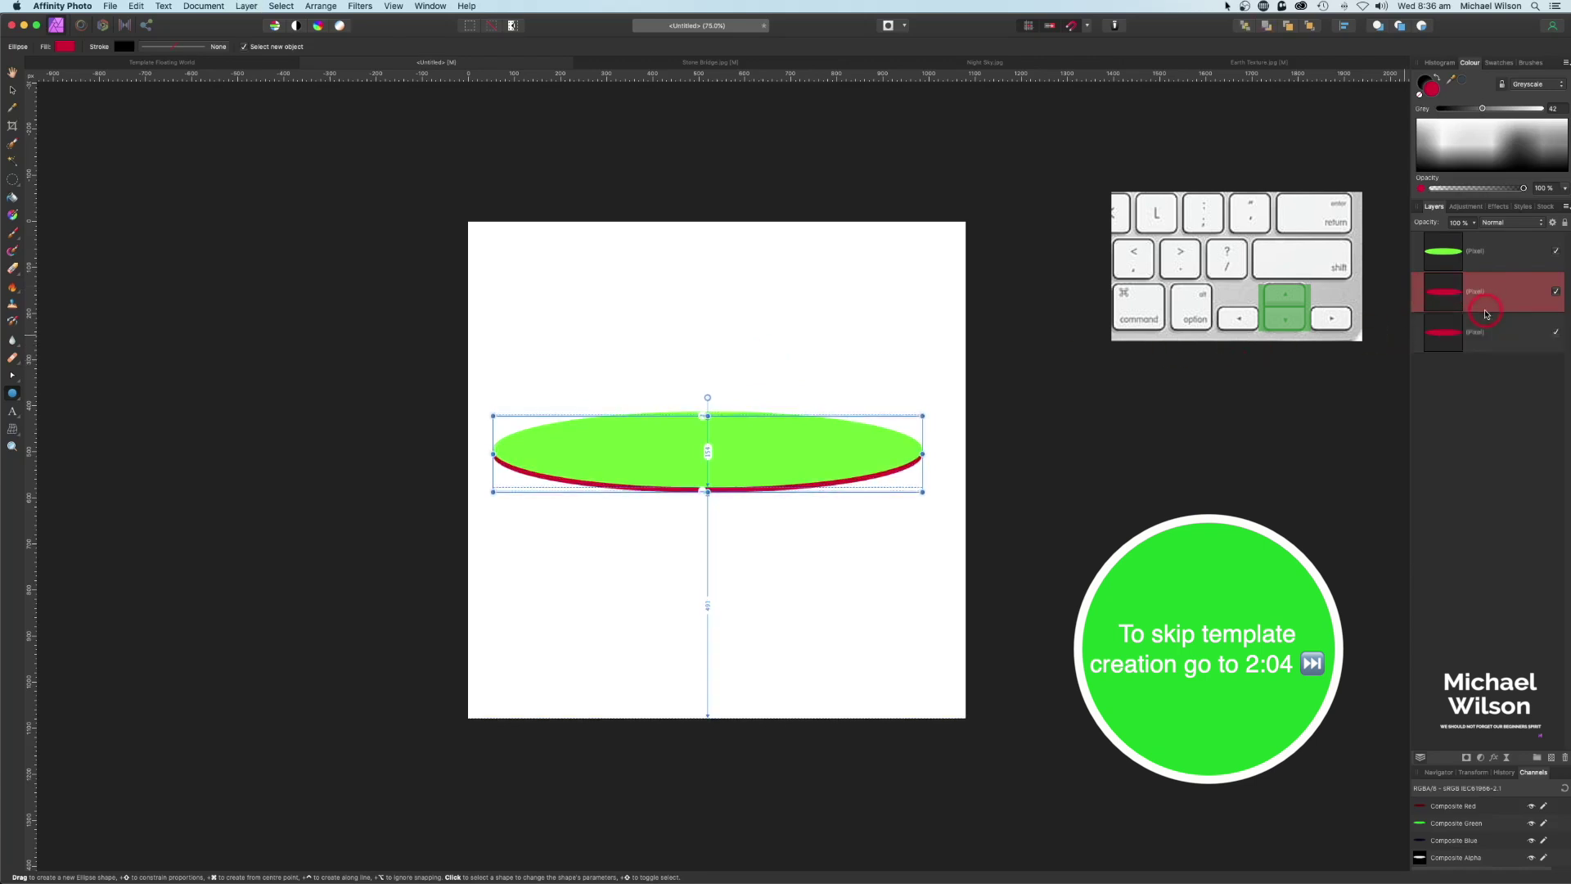
key("super+j")
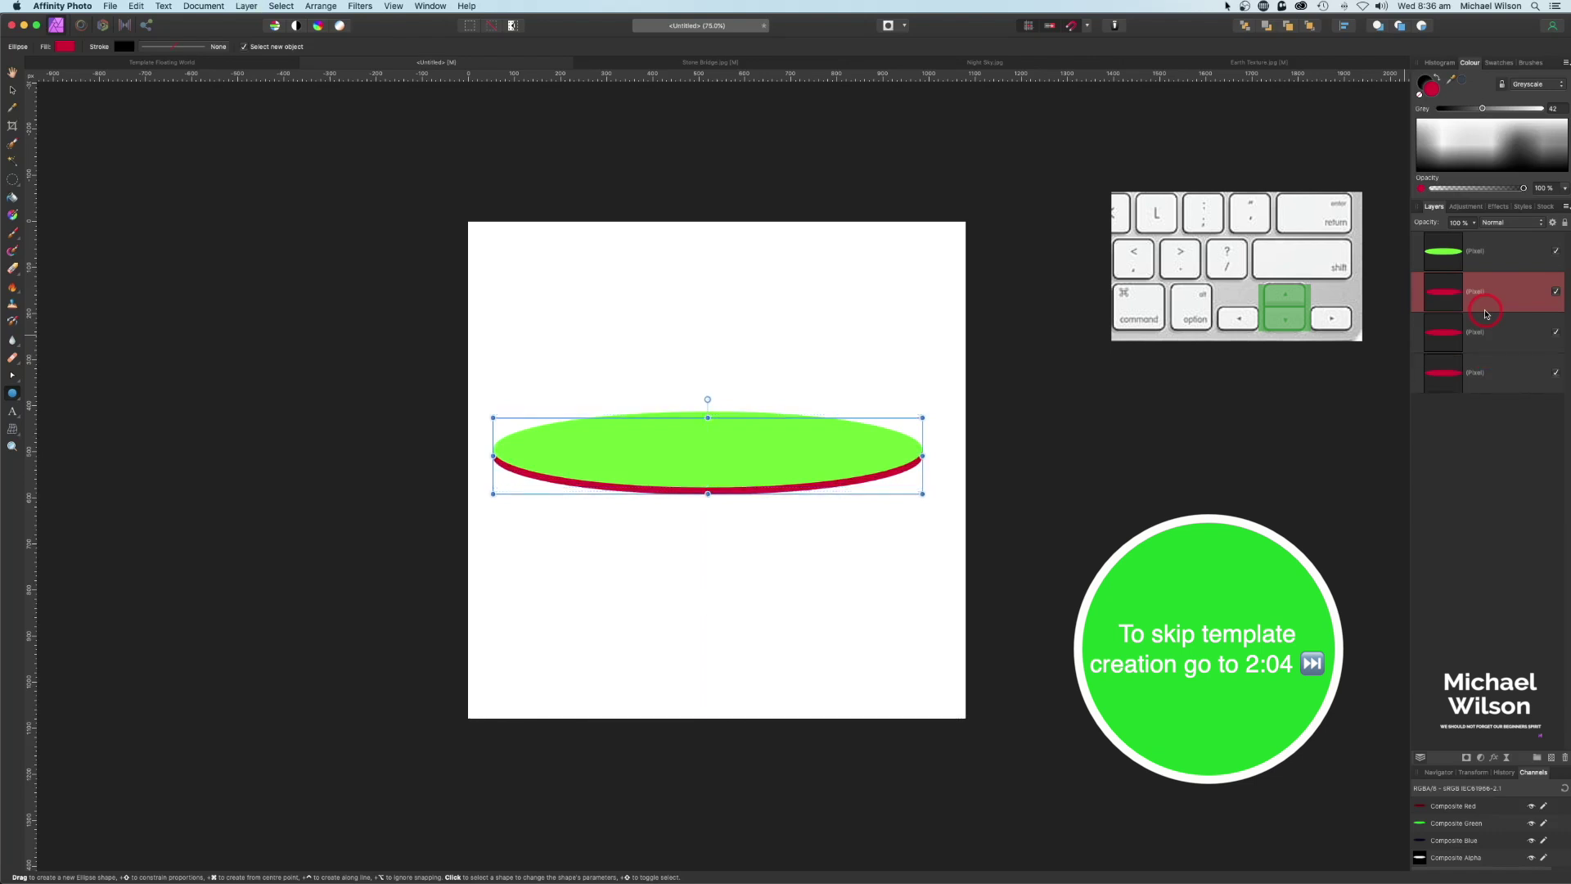
key("Down")
key("Down")
key("Down")
key("Down")
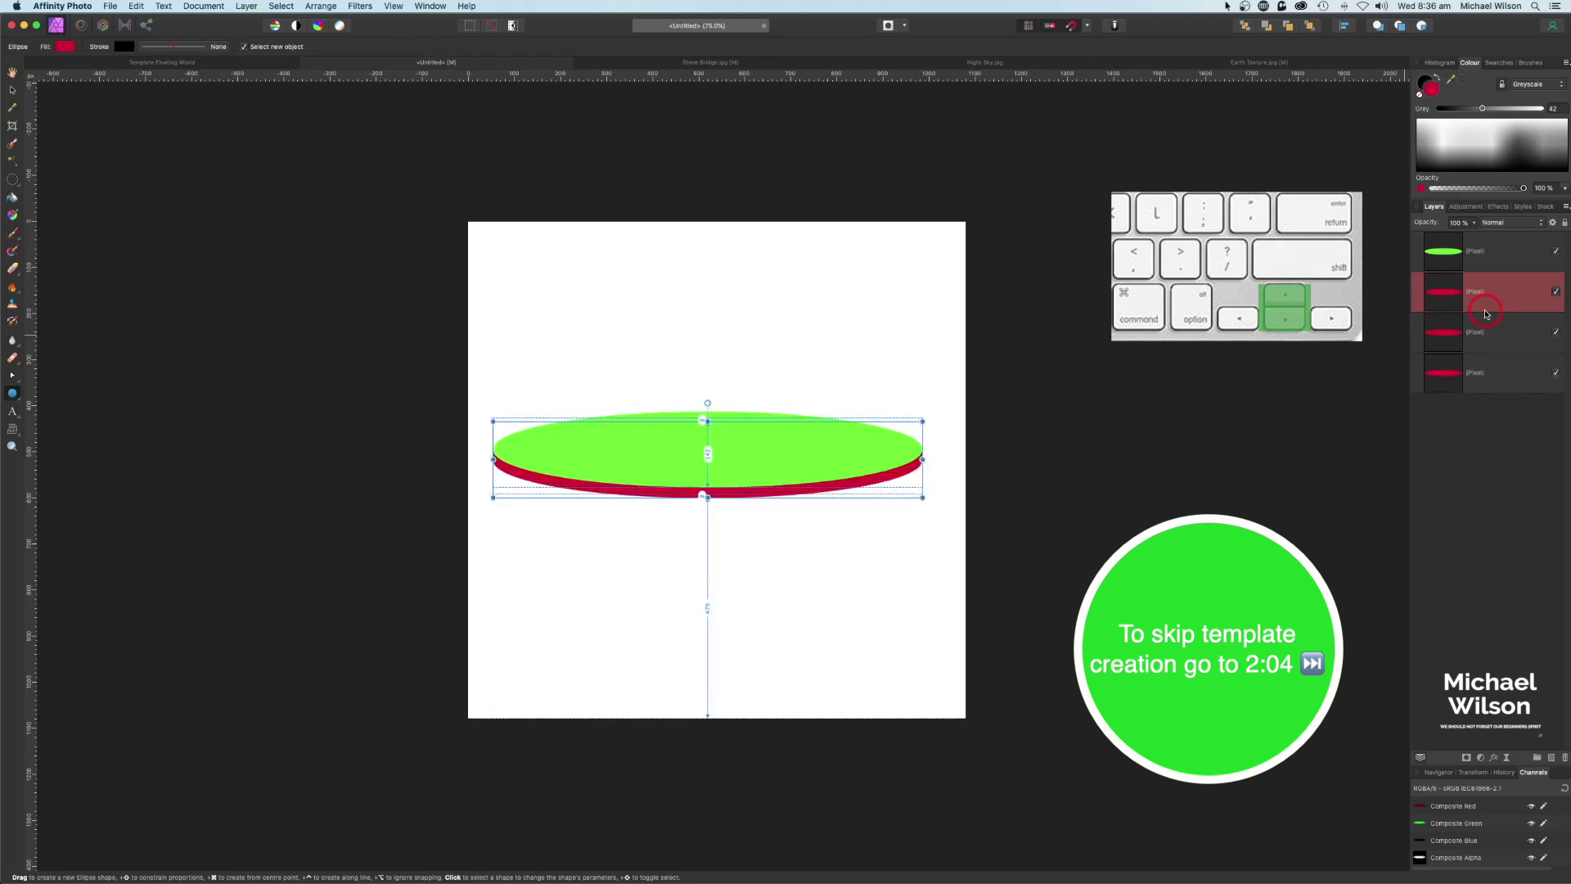
key("super+j")
key("Down")
key("Down")
key("Down")
key("Down")
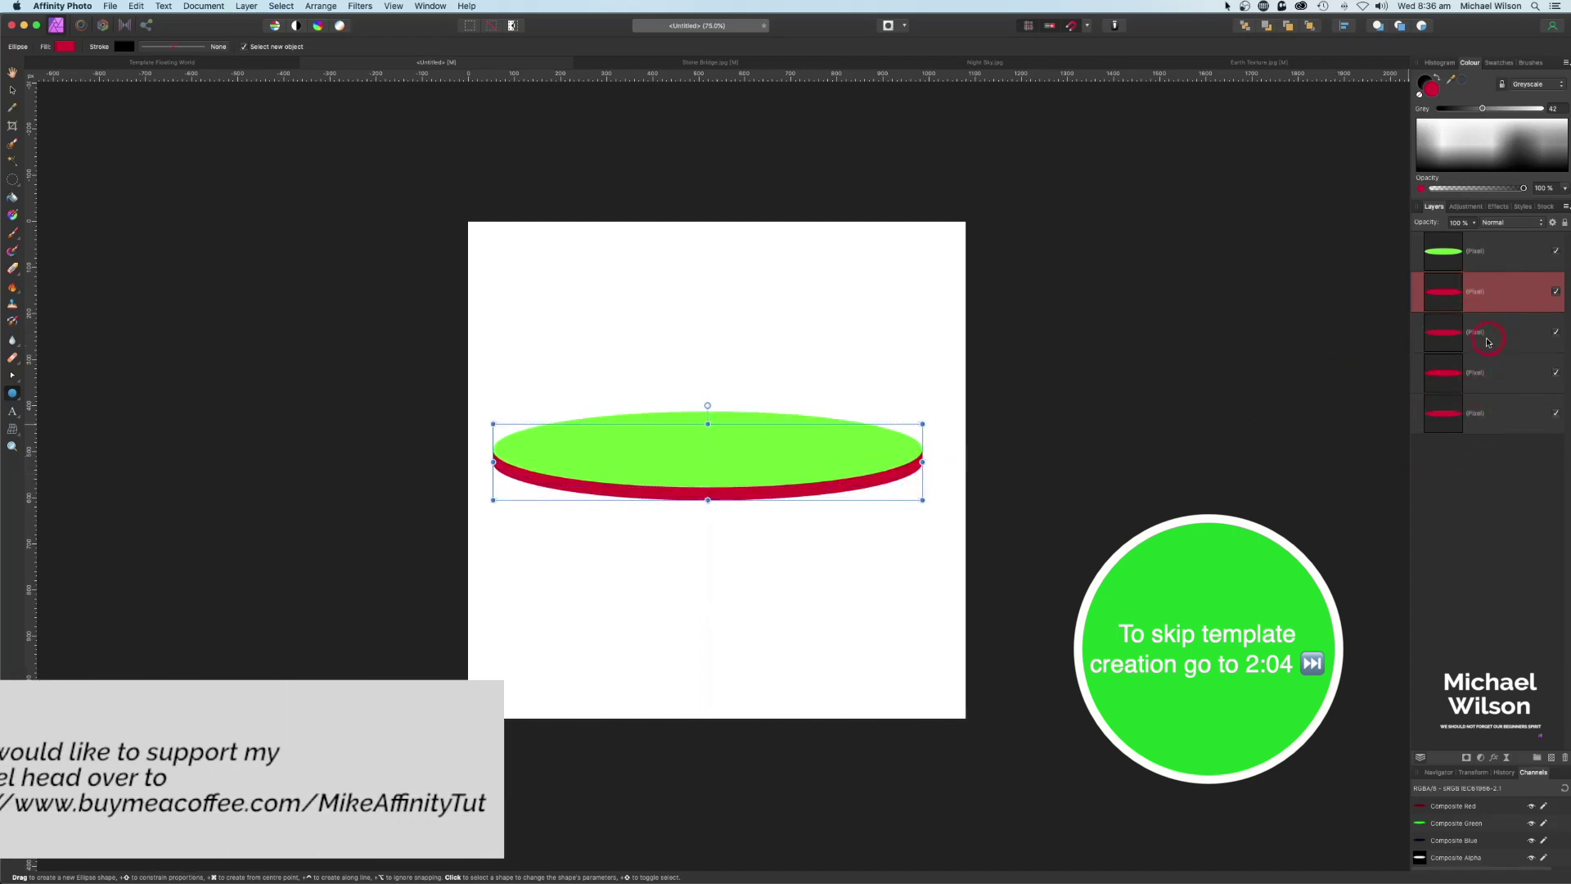
Merge the four red ellipse layers into a single layer.
left_click(1485, 423, "shift")
left_click(246, 6)
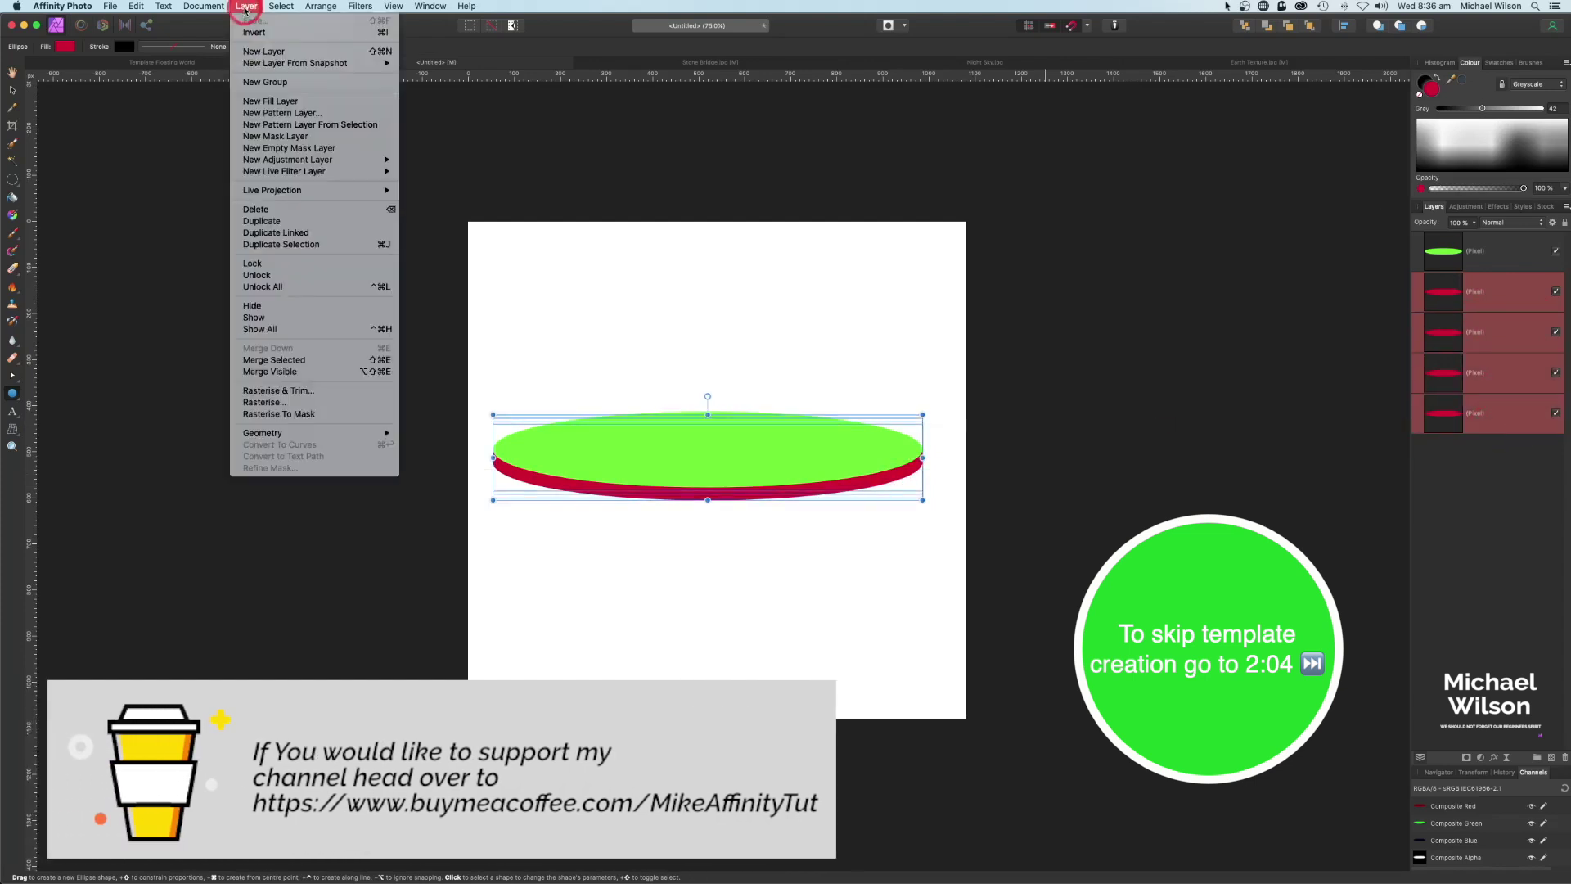
left_click(275, 360)
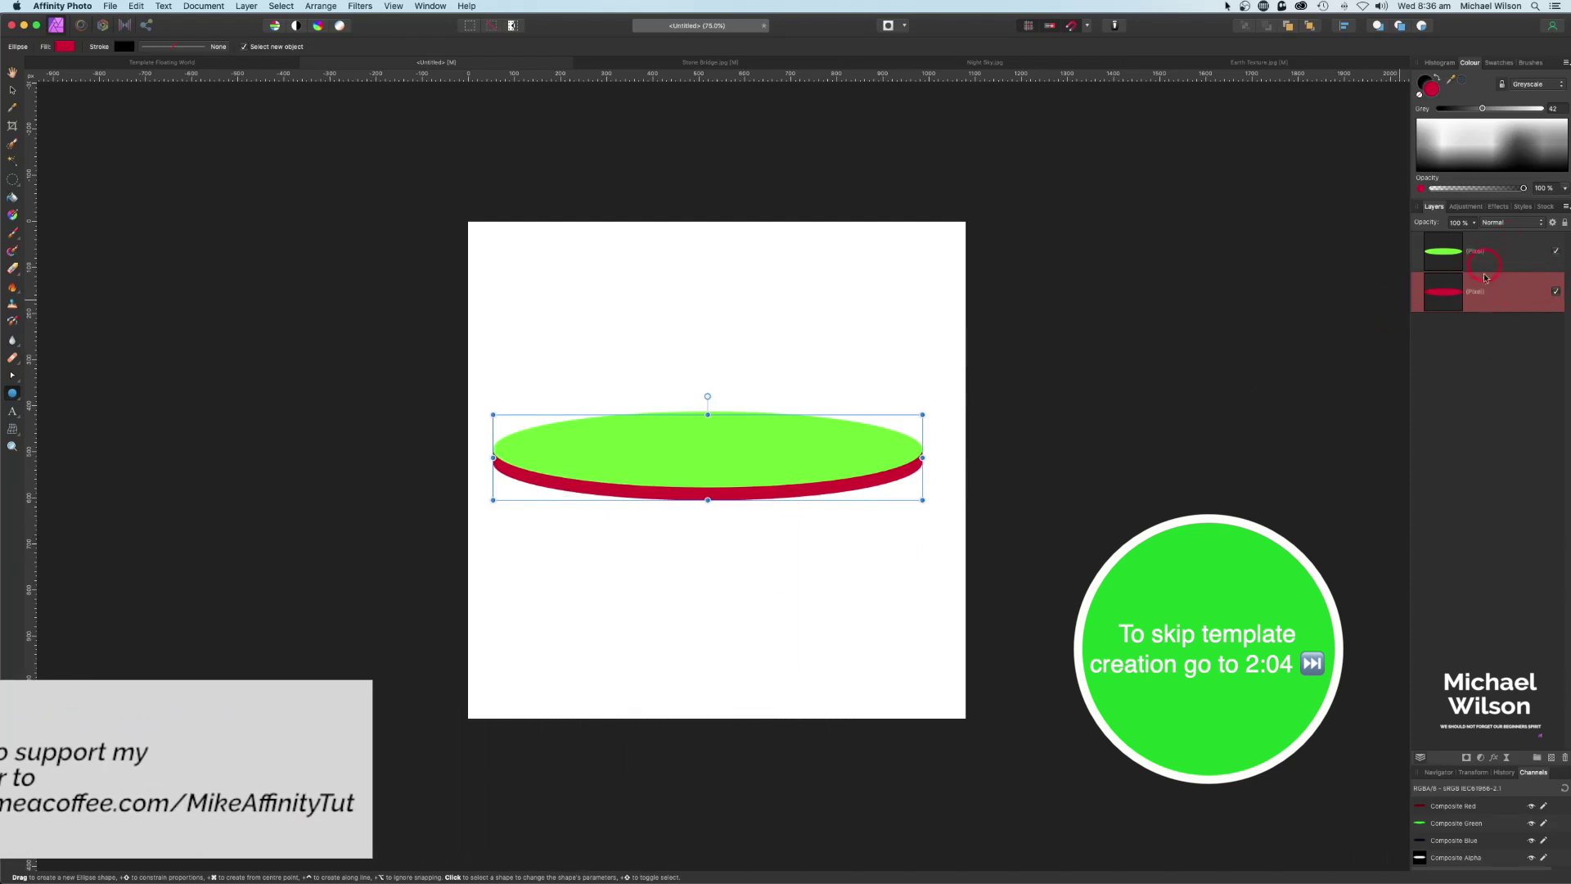
Activate the Paint Brush tool and add a new pixel layer above the green ellipse.
left_click(714, 448)
key("b")
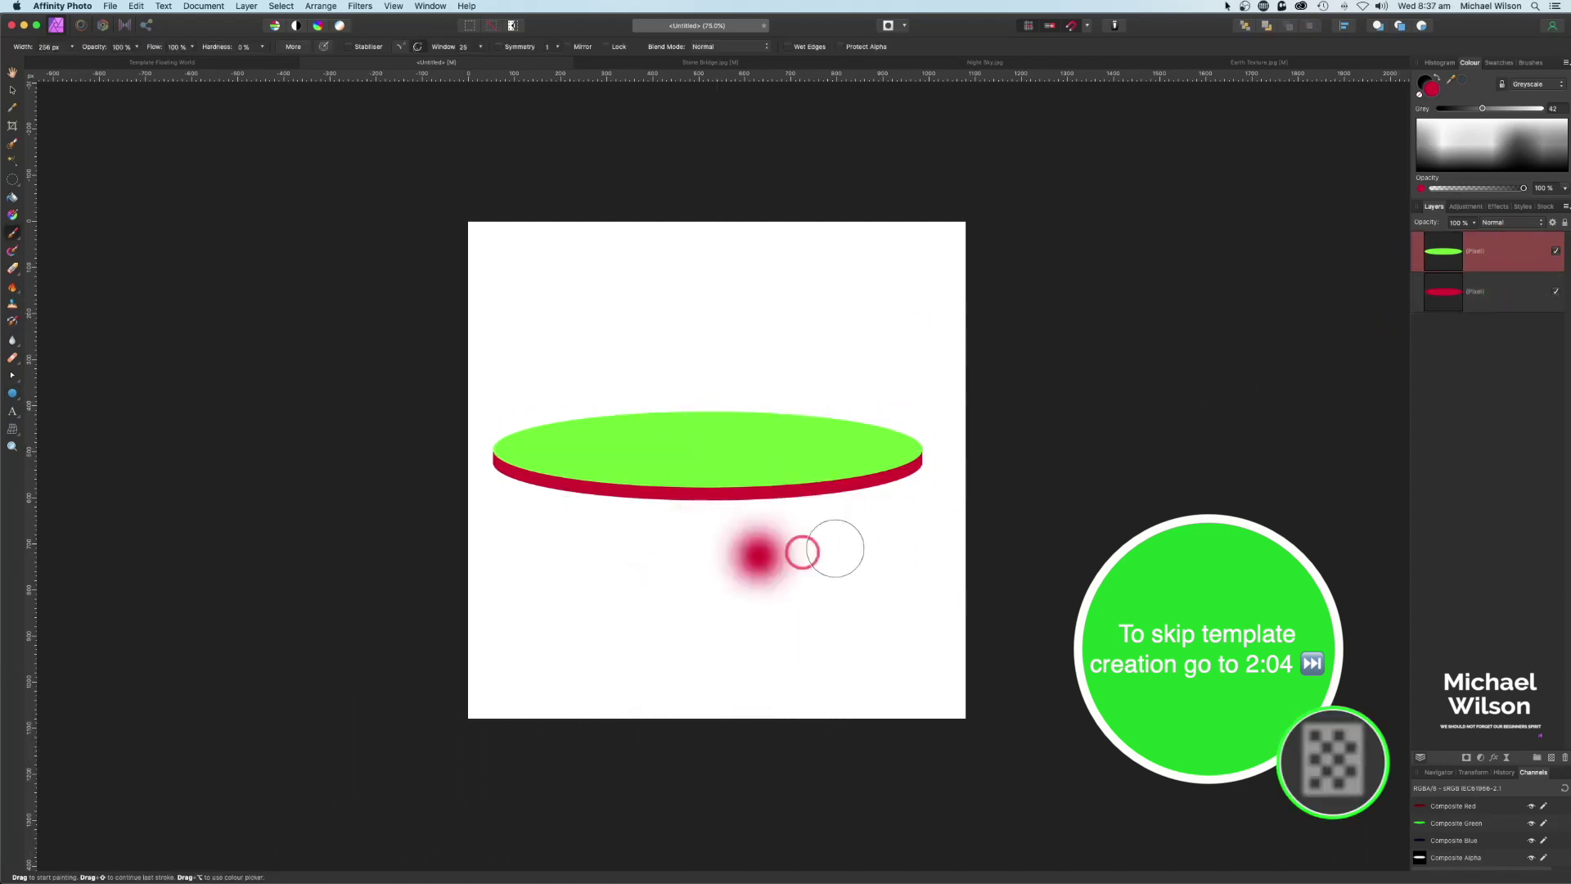
left_click(1552, 758)
Choose a soft 32 px brush from the Basic brushes and make black the painting colour.
left_click(1530, 62)
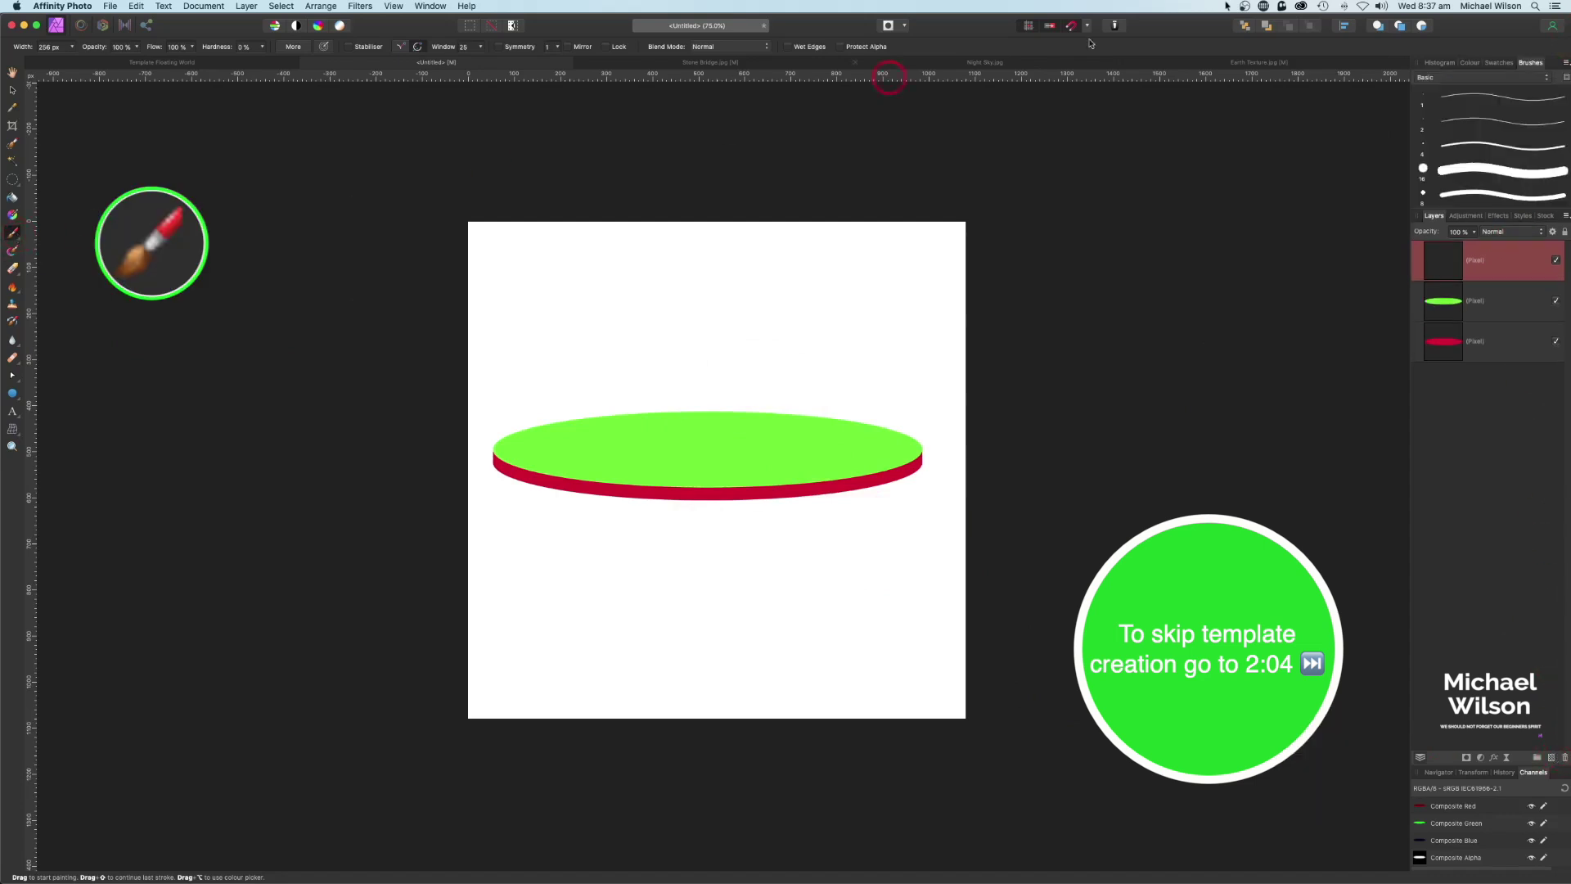
scroll(1531, 119, "down", 5)
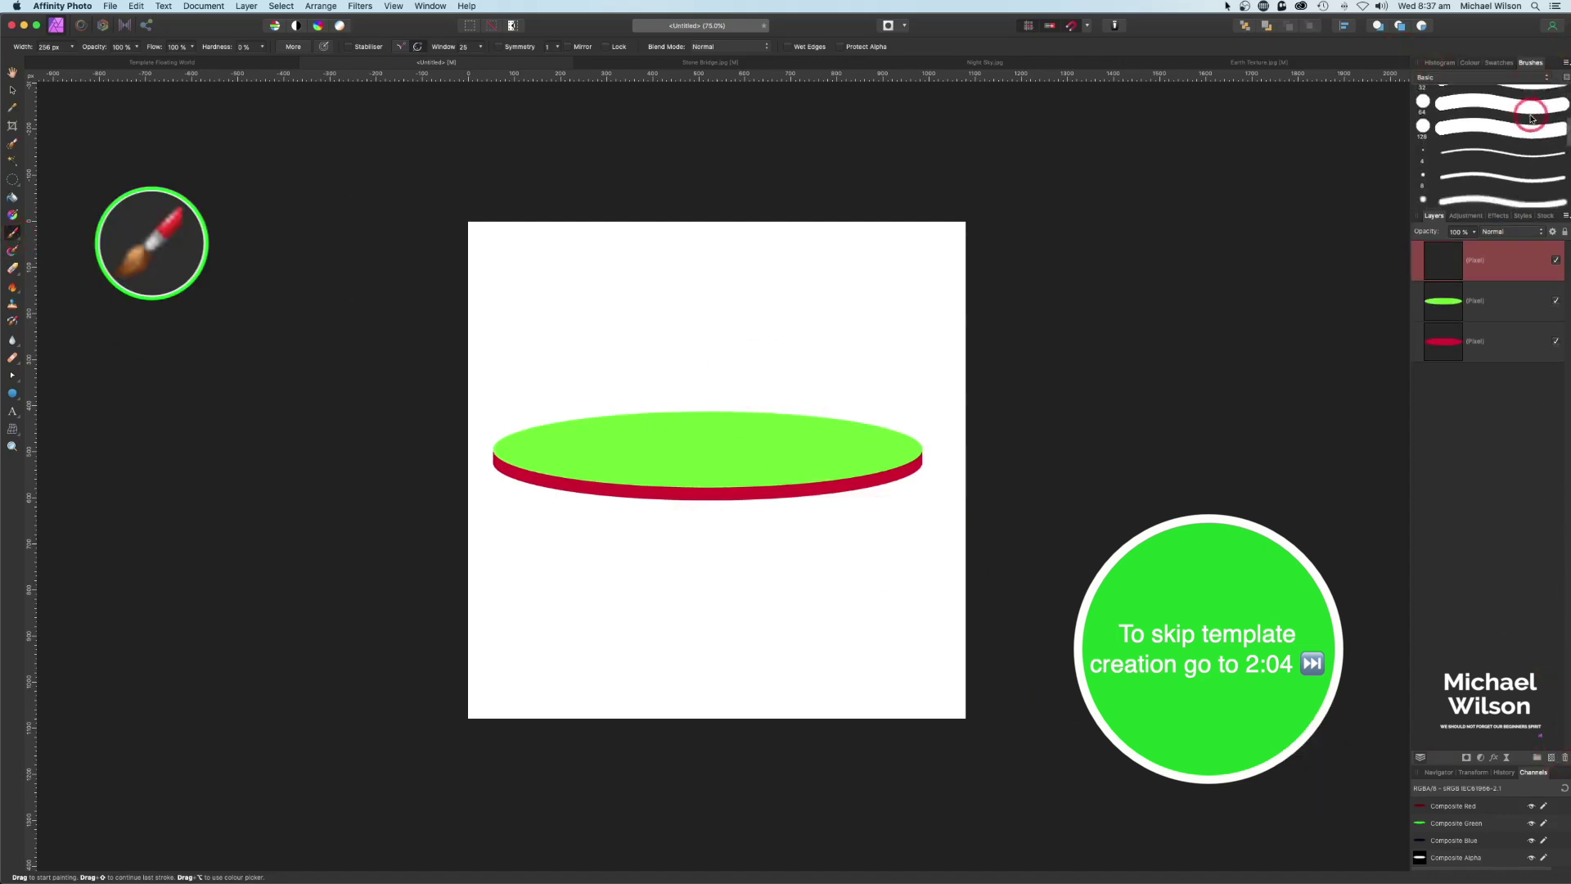
left_click(1531, 114)
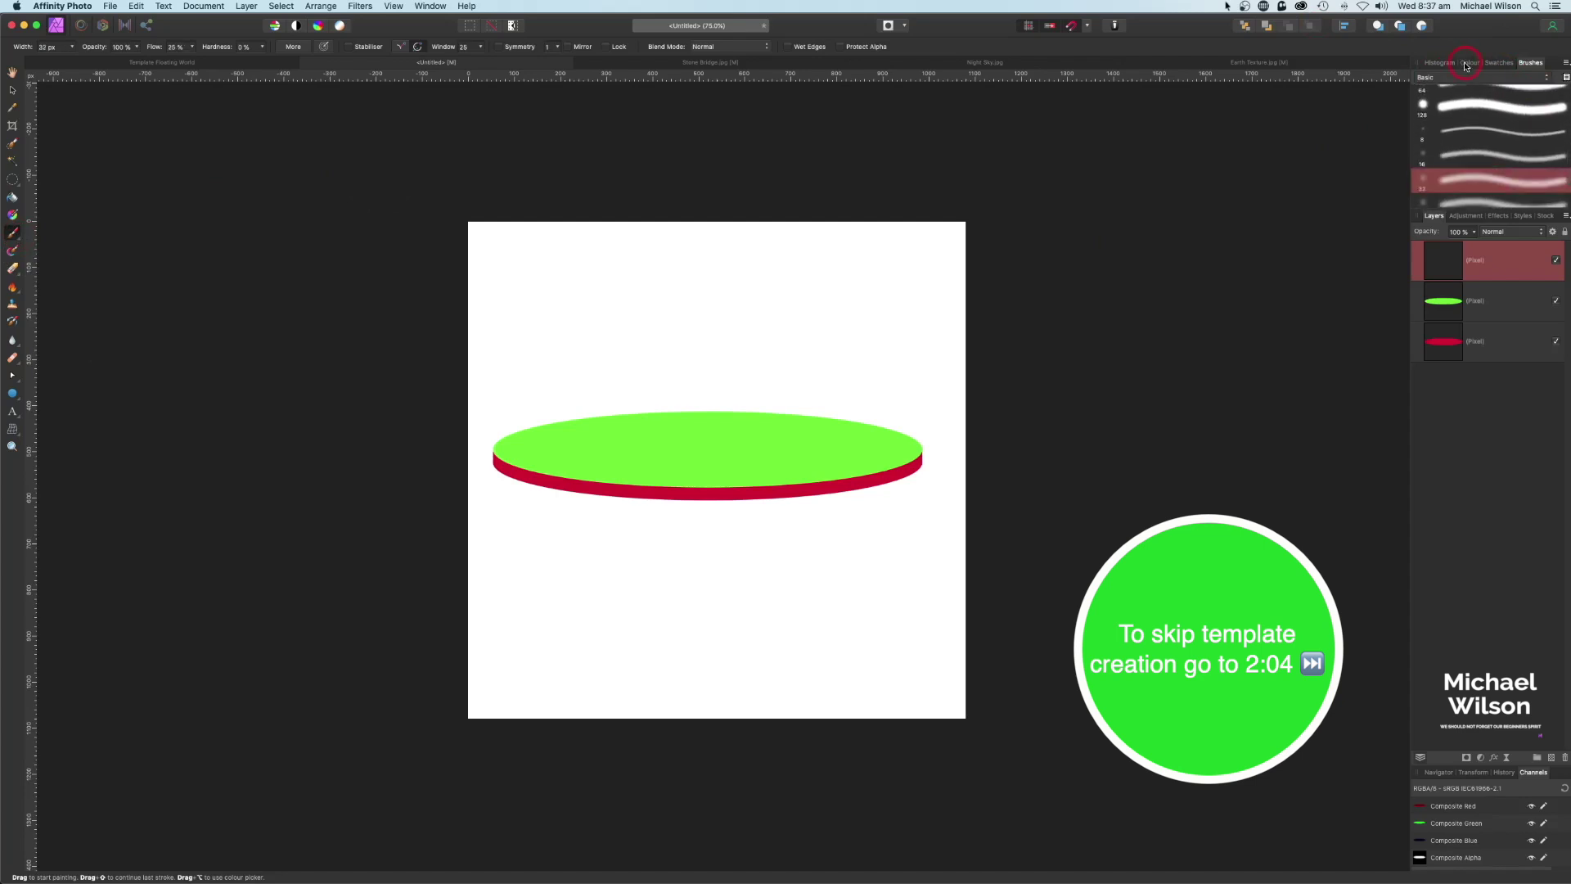
left_click(1469, 63)
left_click(1438, 78)
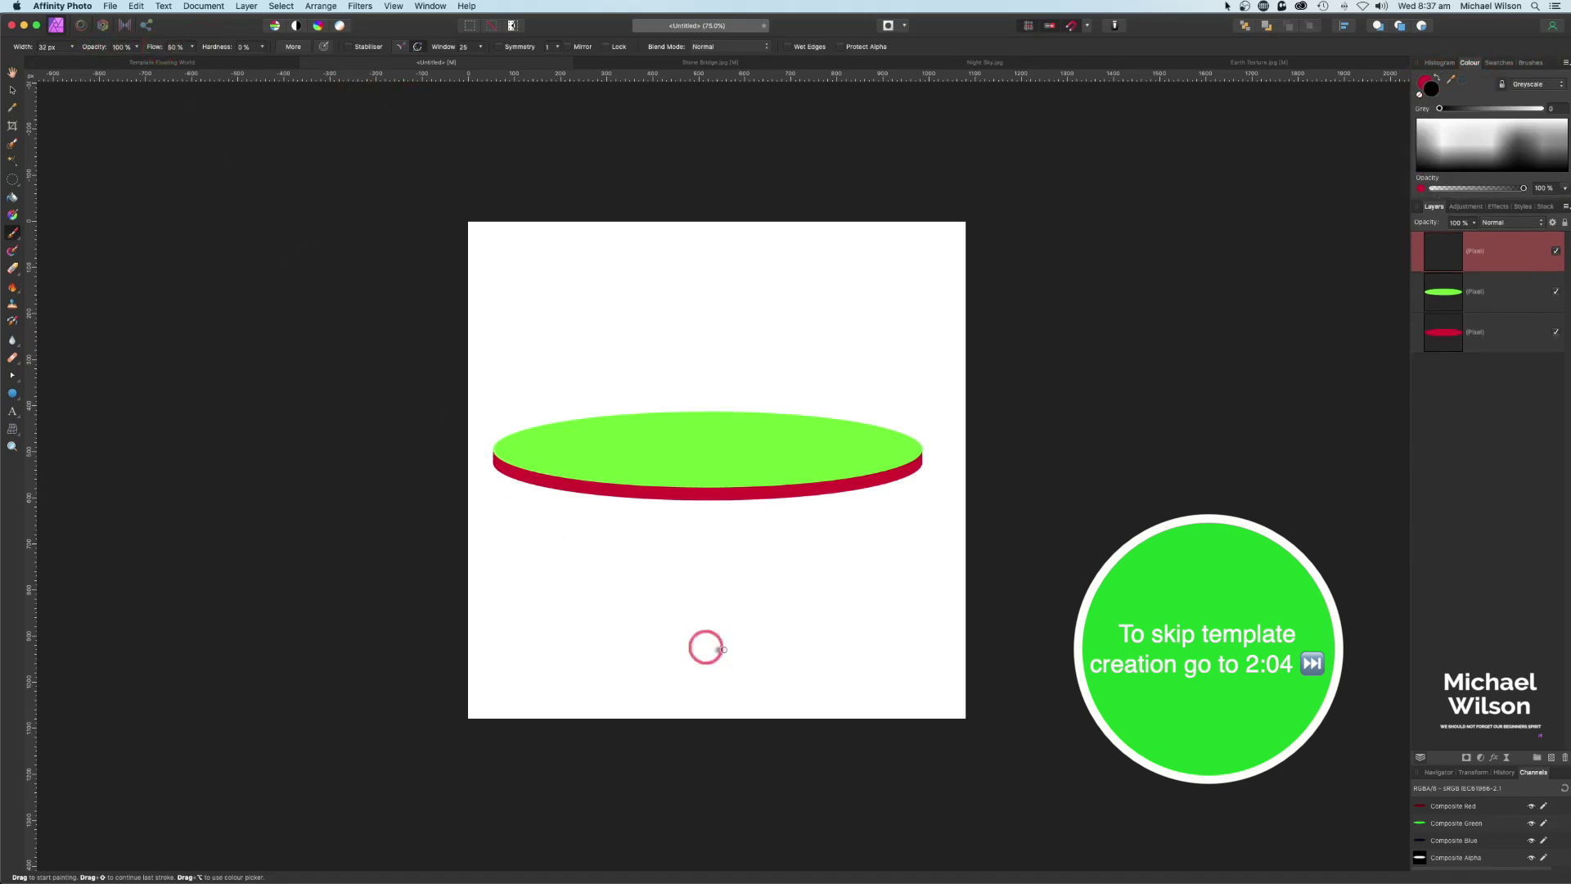
Enlarge the brush to about 226 px and paint one soft black dab below the disc's centre.
key("bracketright")
key("bracketright")
key("bracketright")
key("bracketright")
key("bracketright")
key("bracketright")
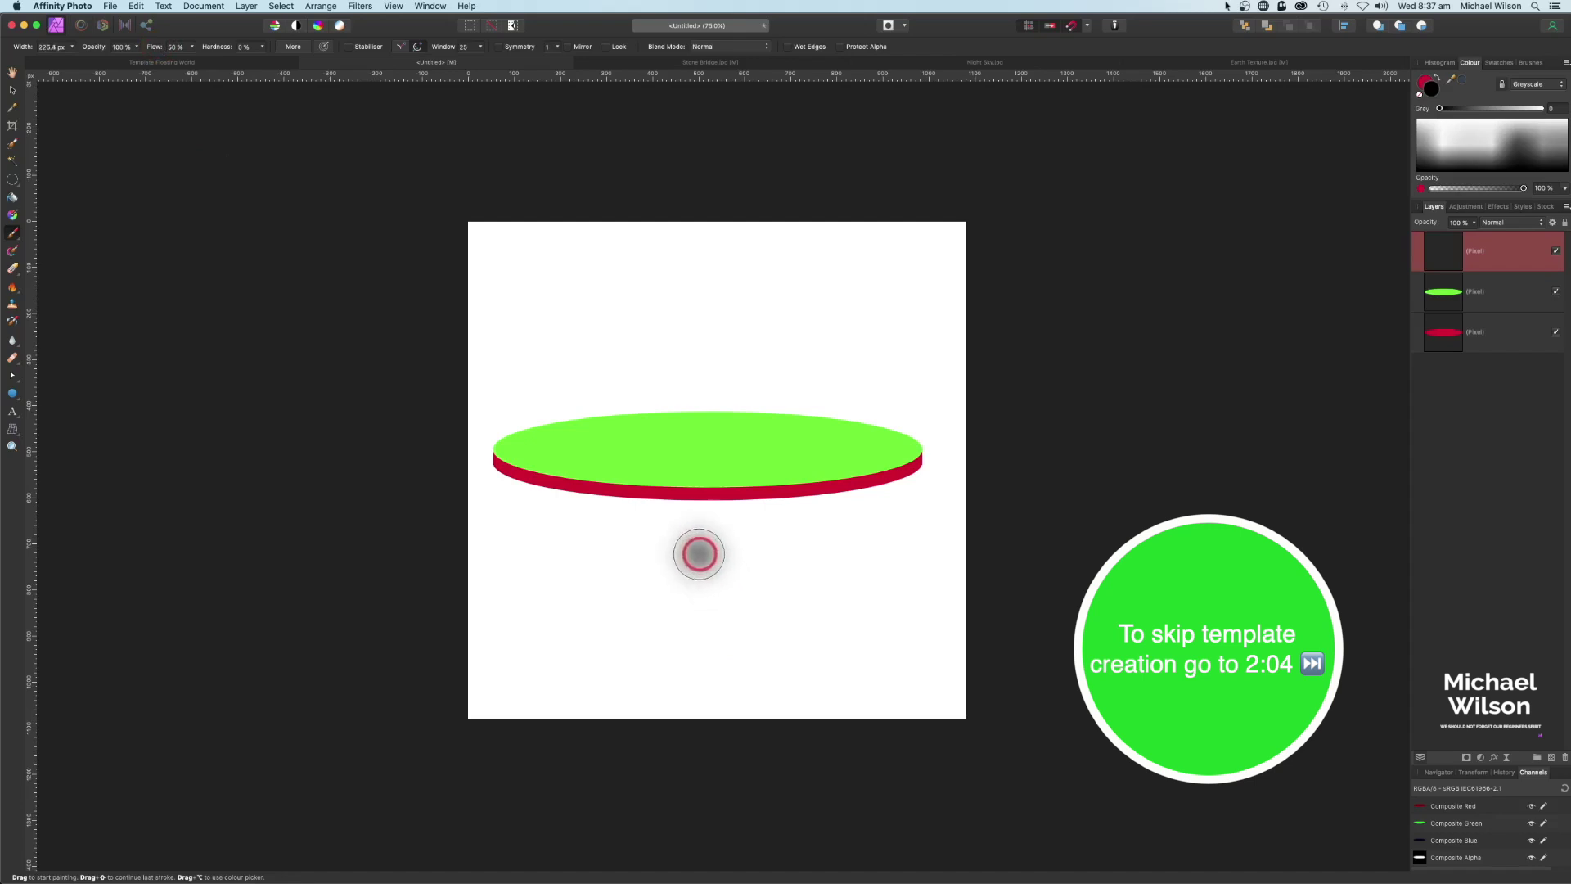
left_click(695, 545)
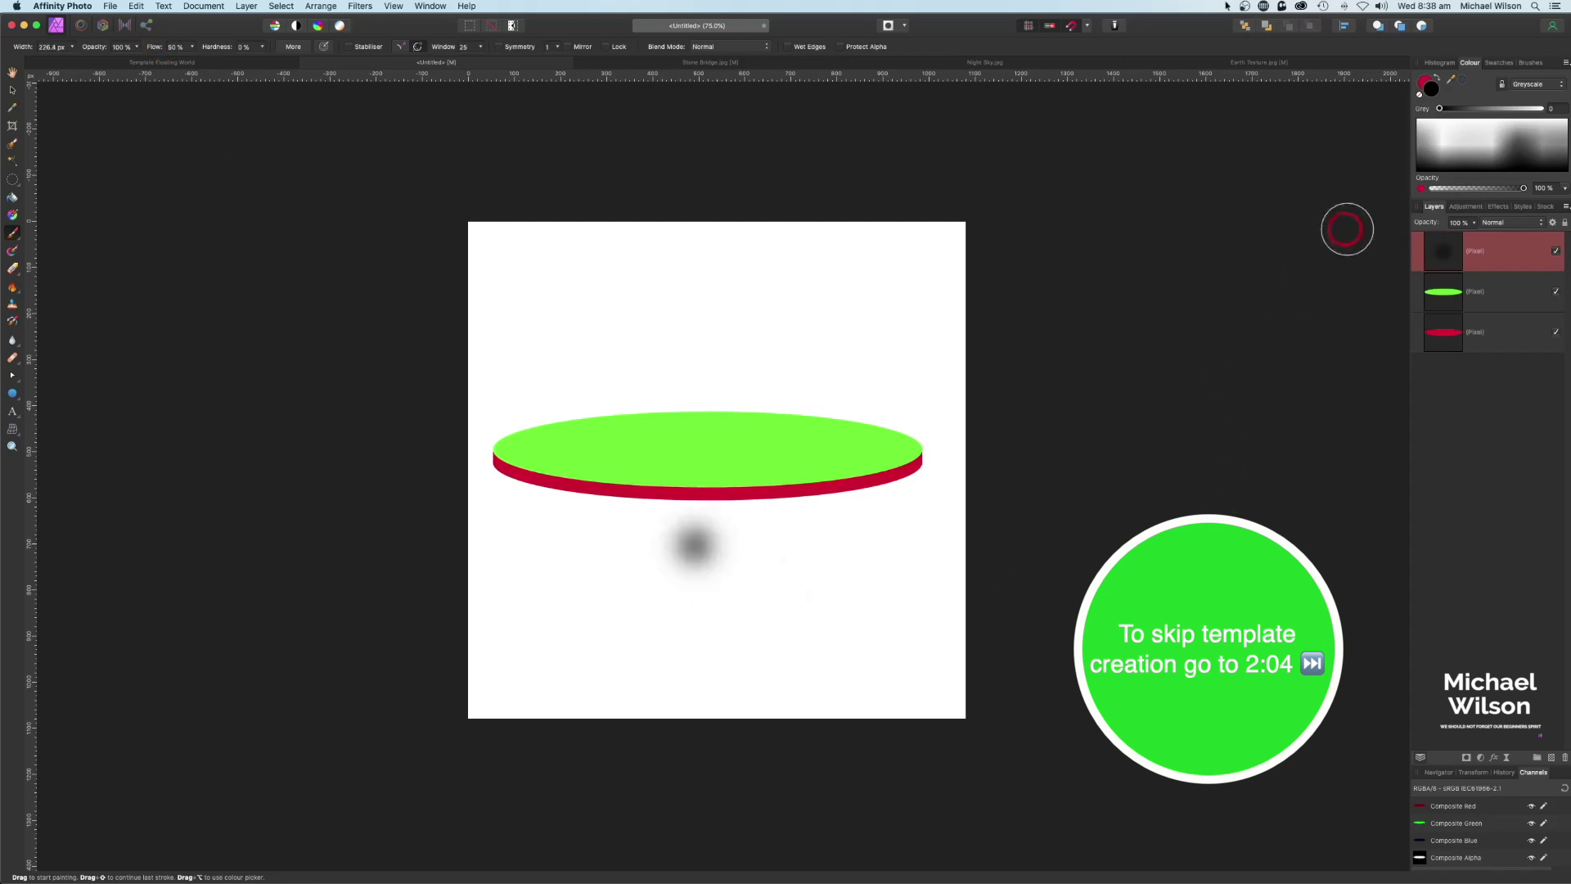
Stretch the black dab horizontally past both canvas edges to form a wide shadow under the disc, and deselect it.
key("v")
left_click(682, 564)
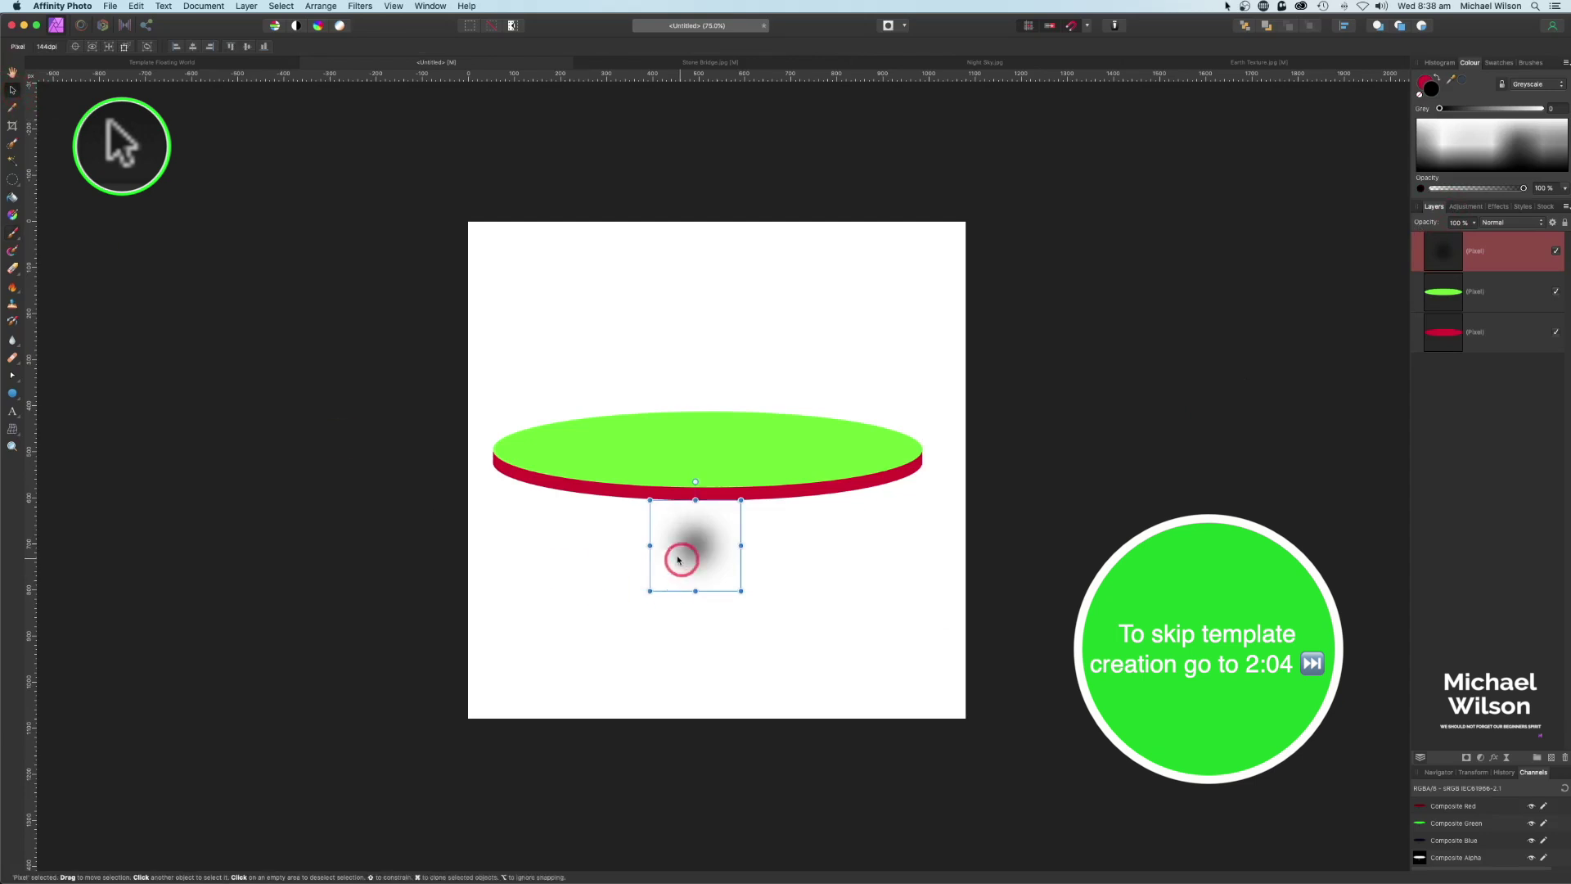
left_click_drag(649, 545, 447, 545)
left_click_drag(743, 545, 1056, 545)
left_click_drag(446, 545, 302, 543)
left_click(403, 169)
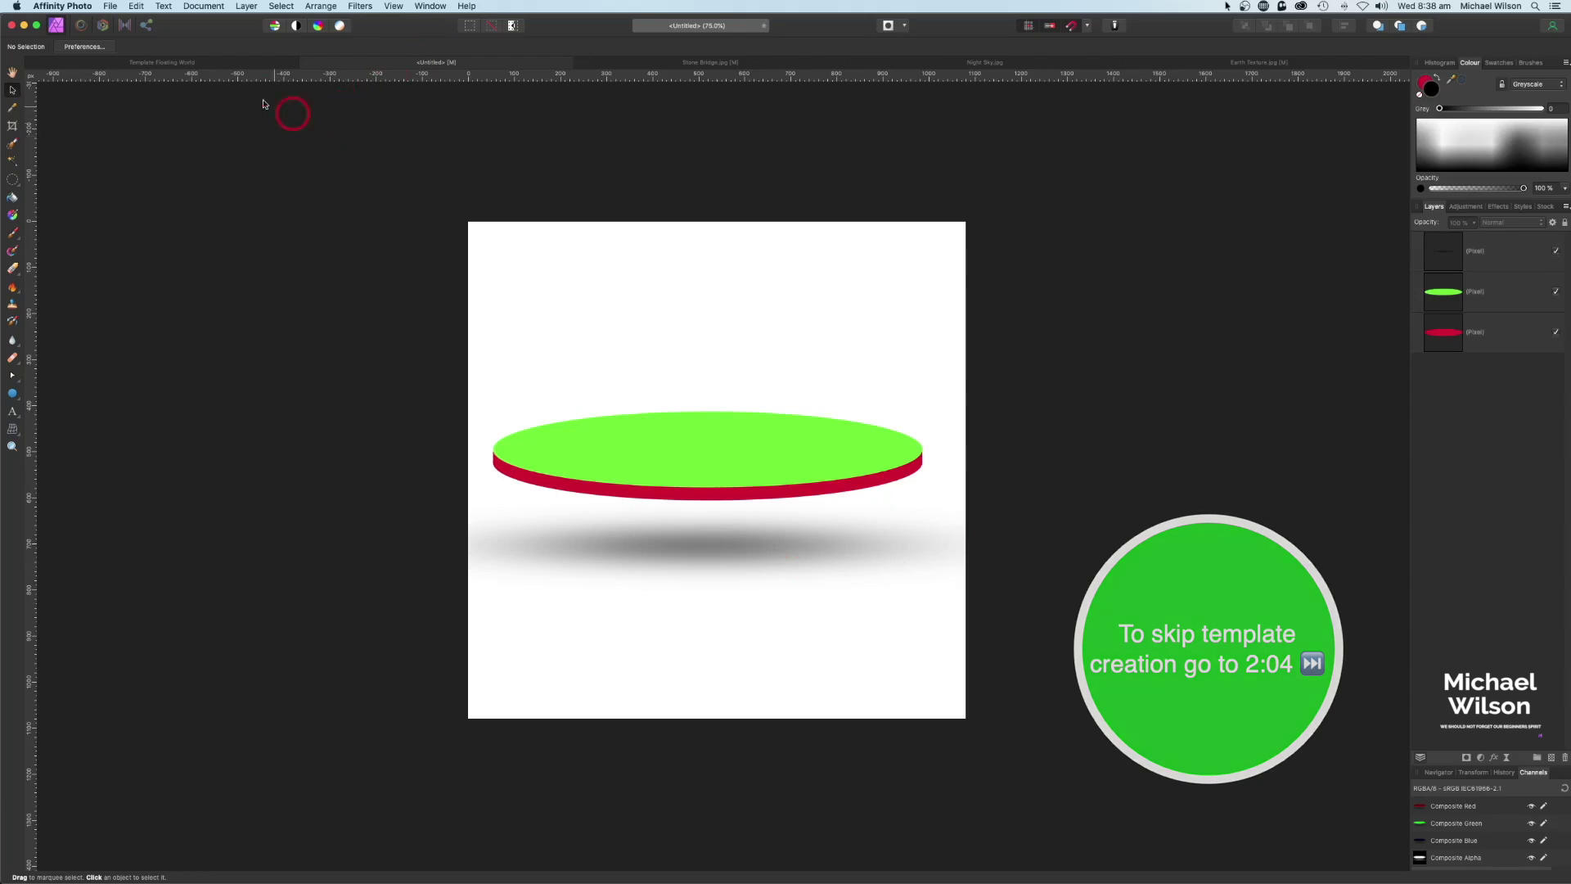
Copy the lighthouse photo from Stone Bridge.jpg and paste it into the Template Floating World document.
left_click(237, 62)
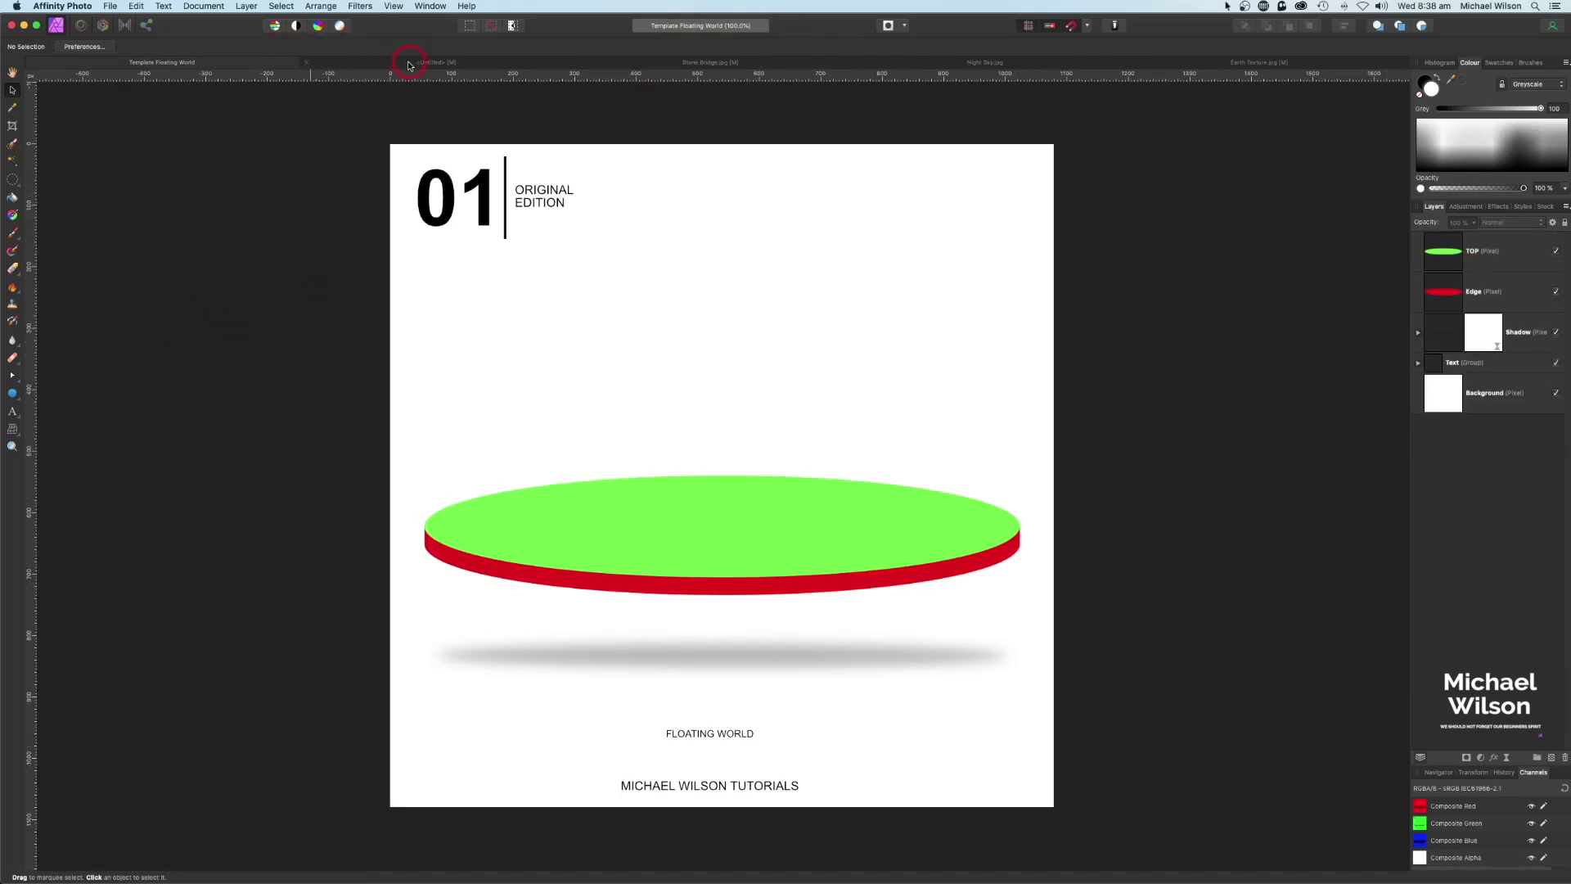
left_click(793, 61)
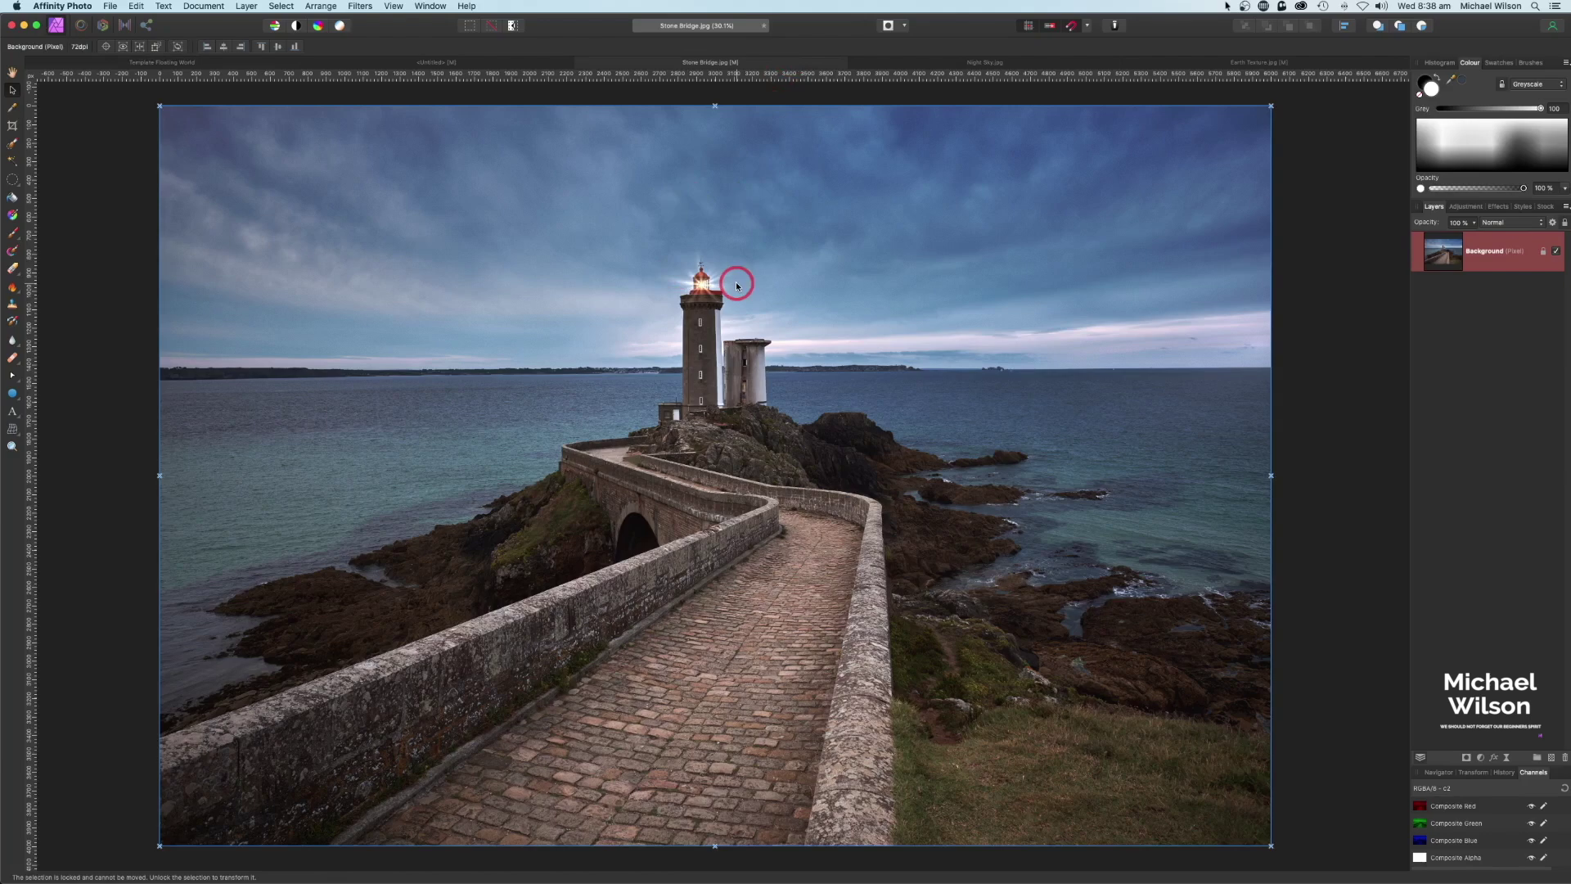
key("super+c")
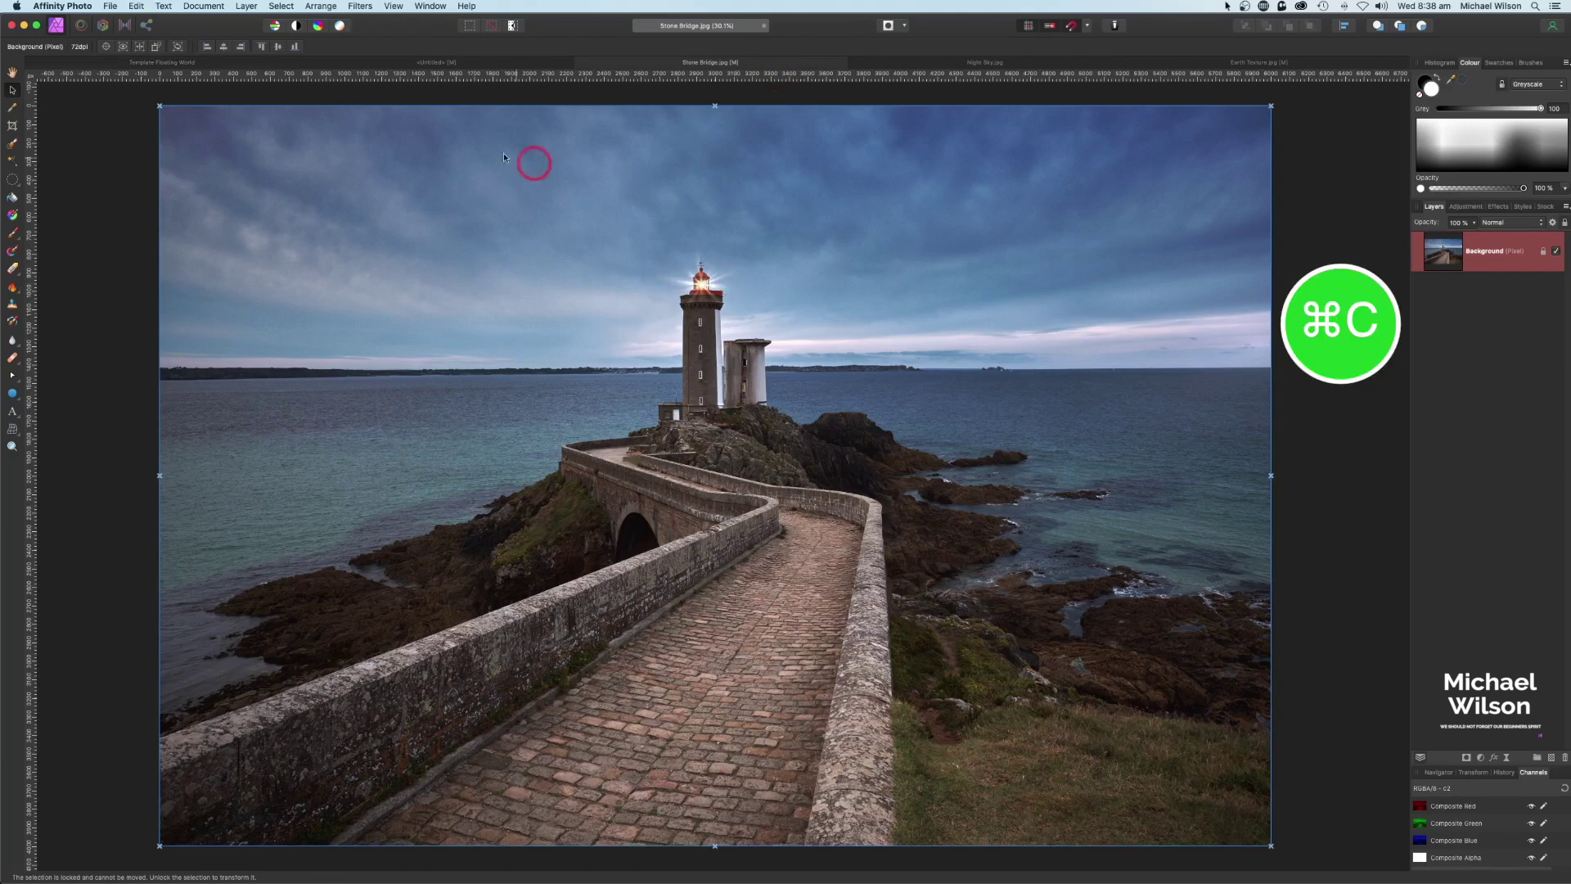
left_click(155, 63)
key("super+v")
Scale the pasted lighthouse photo down to about two-thirds of the disc's width and place it over the disc's centre.
scroll(655, 268, "down", 5)
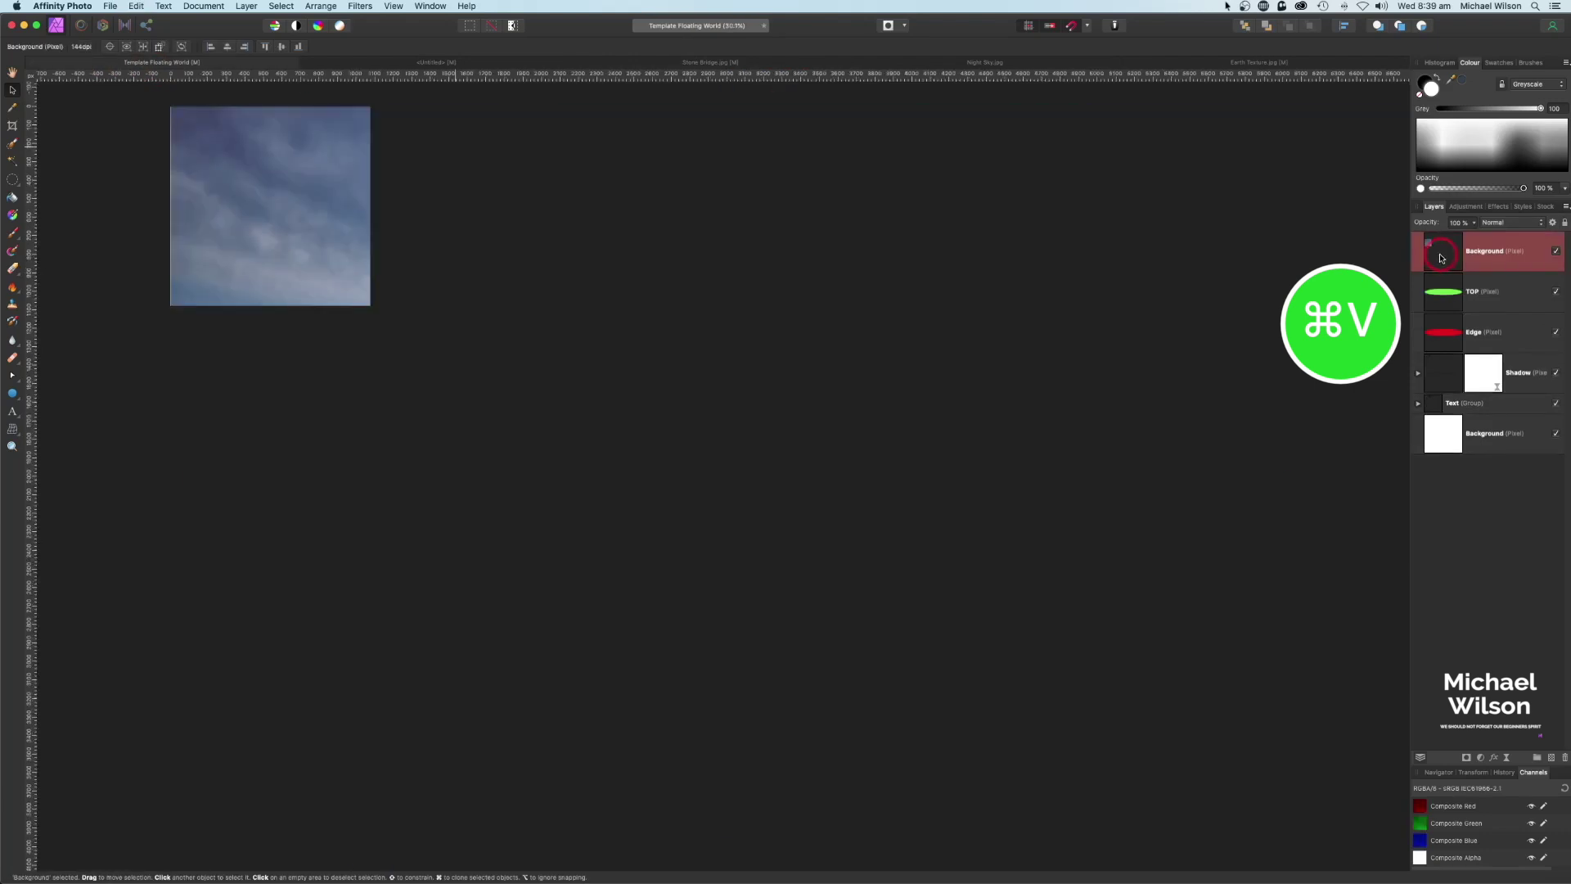
left_click_drag(172, 113, 304, 199)
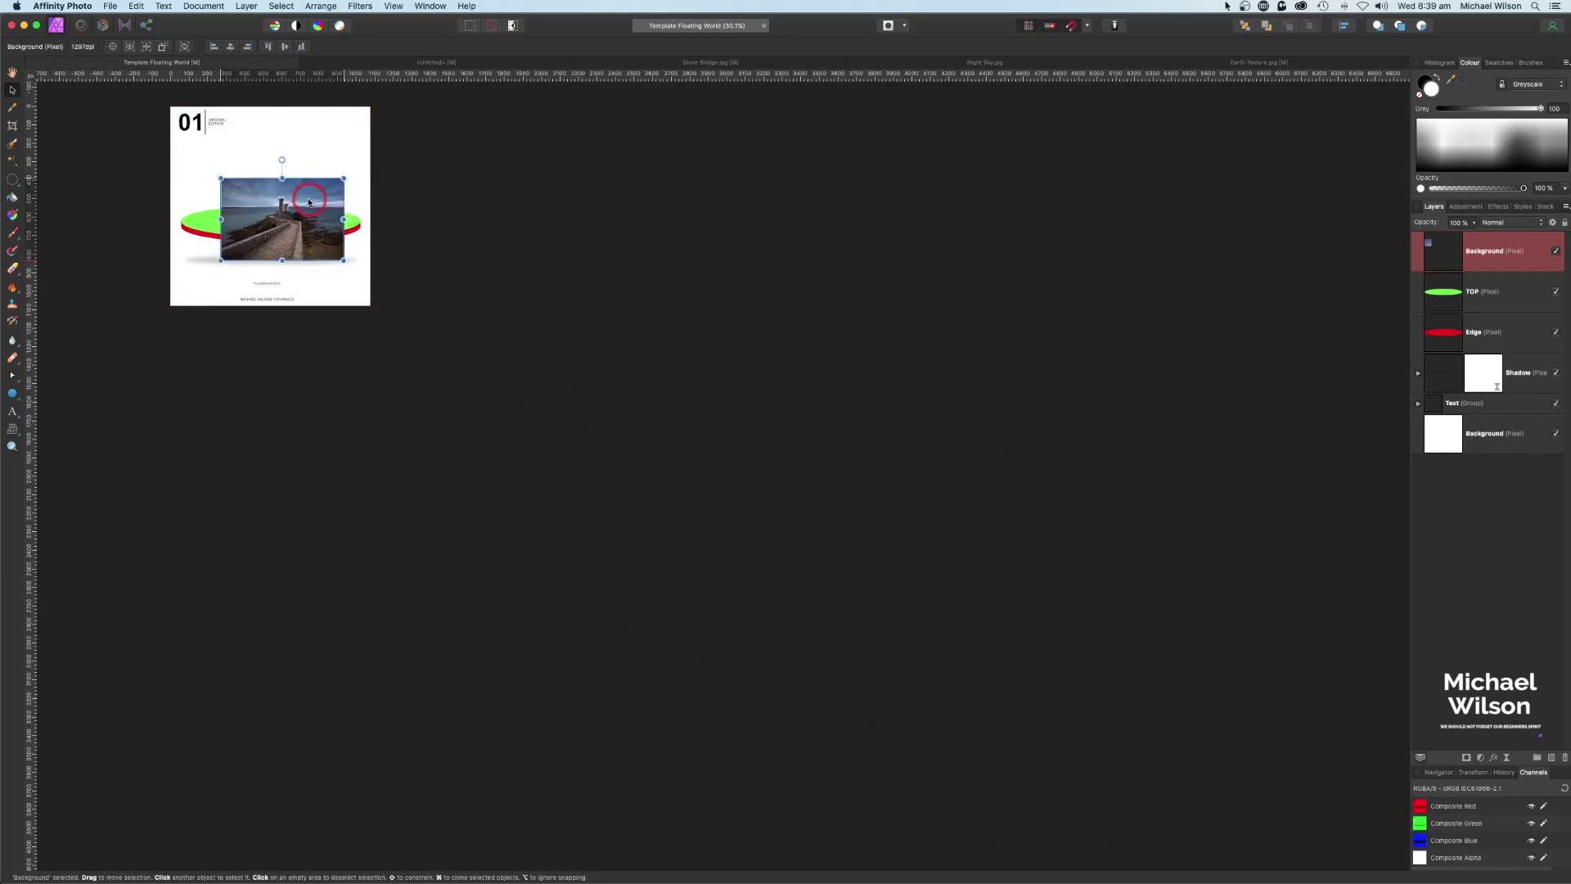
key("super+0")
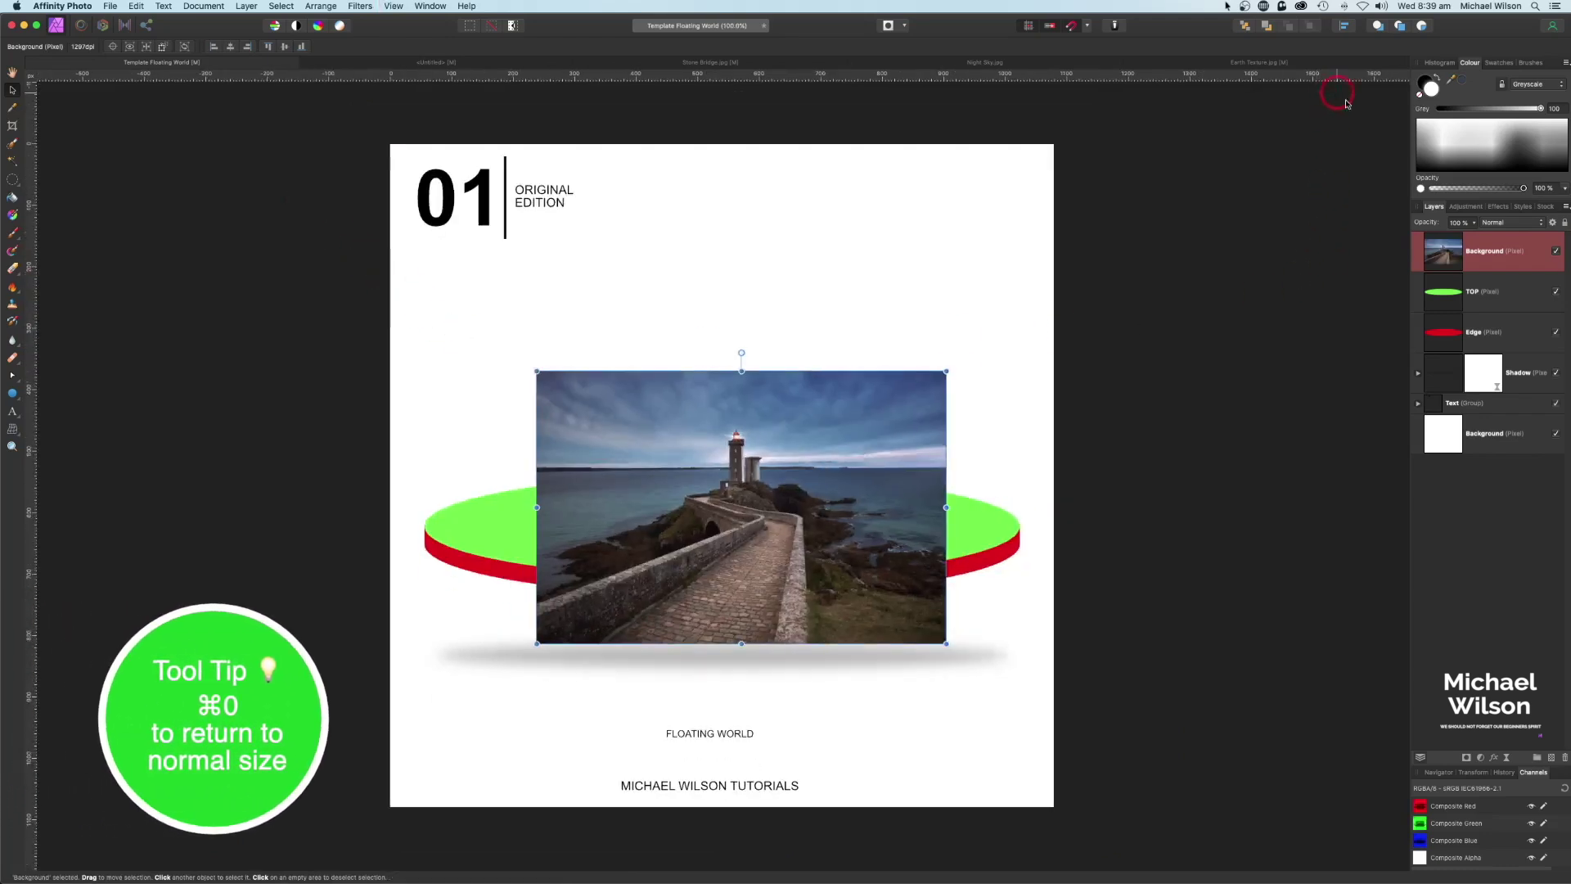
Lower the pasted lighthouse photo's opacity to about 67% and enlarge it to span the disc's full width, with the lighthouse above the disc.
left_click(1476, 223)
left_click_drag(1477, 236, 1440, 239)
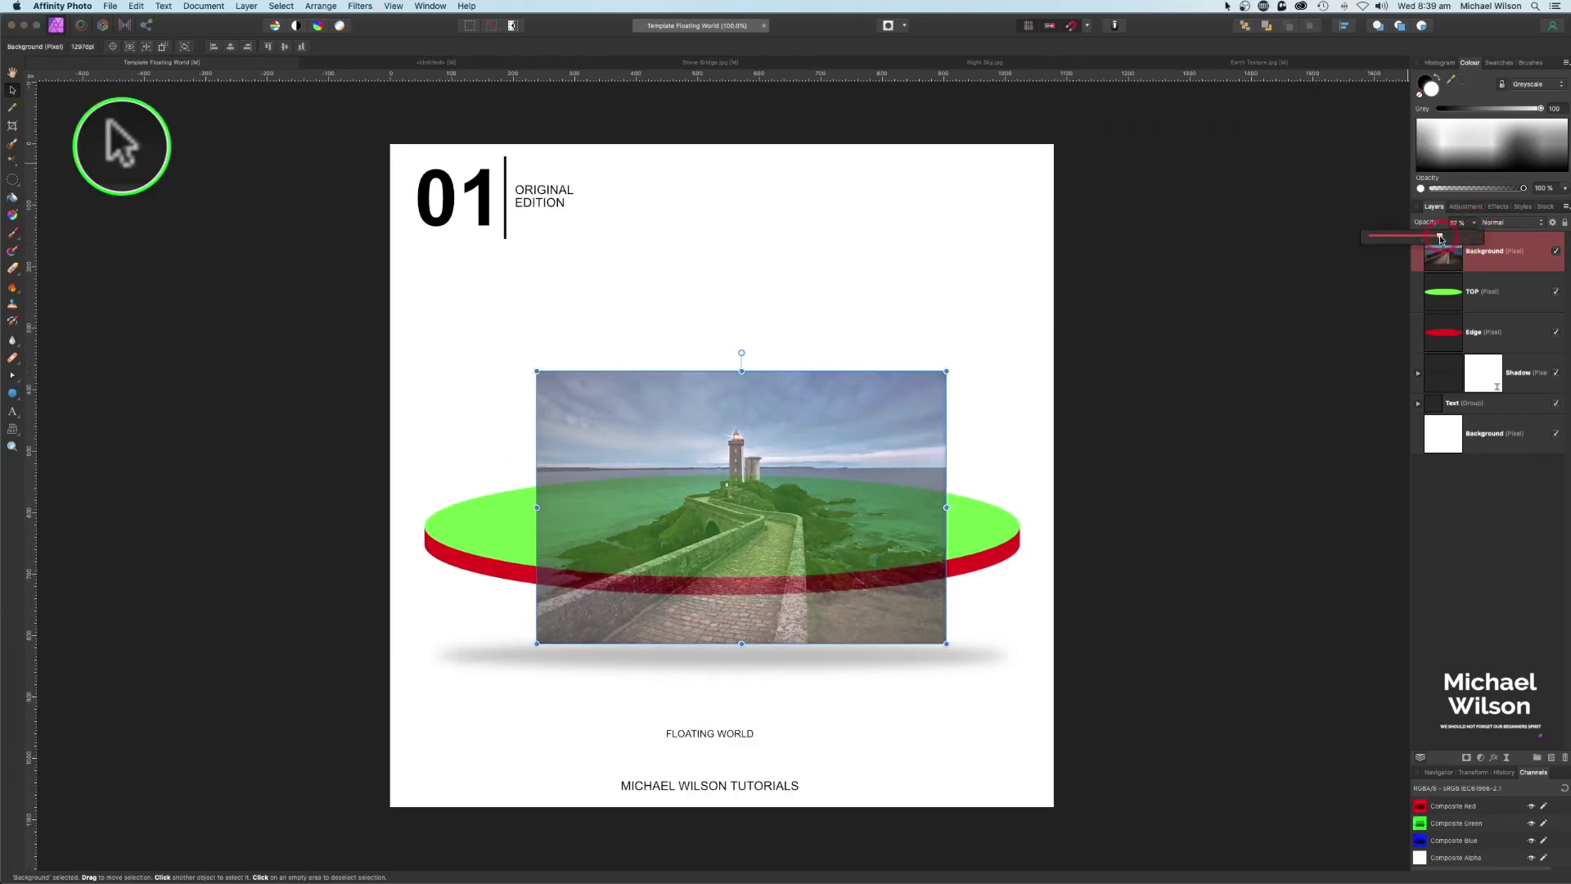
left_click_drag(655, 445, 568, 384)
left_click_drag(853, 577, 990, 687)
left_click_drag(444, 671, 423, 681)
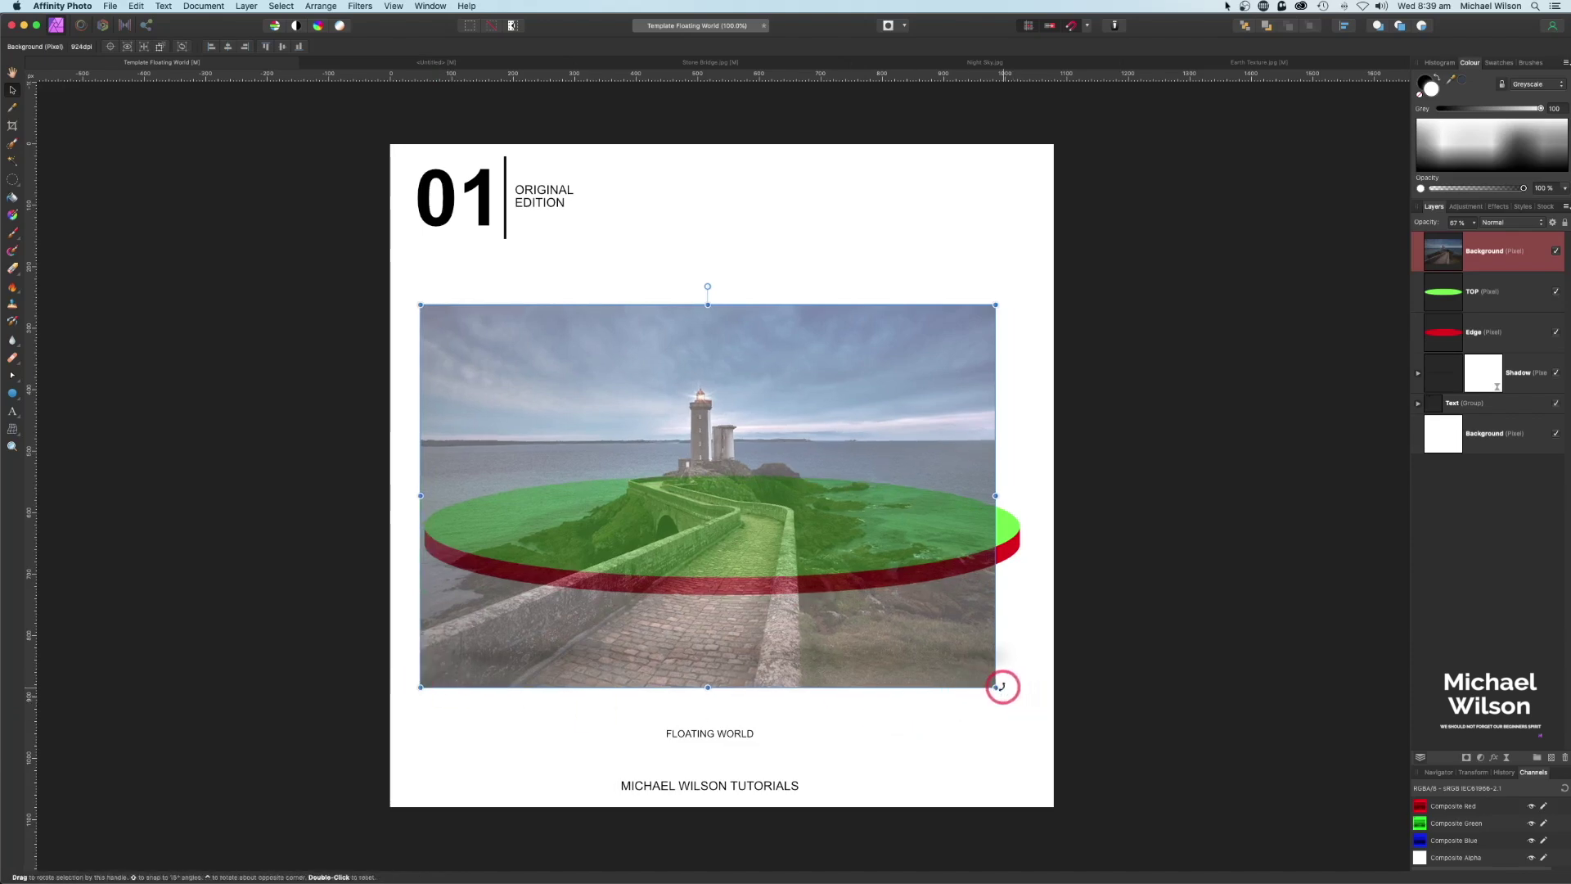
left_click_drag(994, 686, 1024, 706)
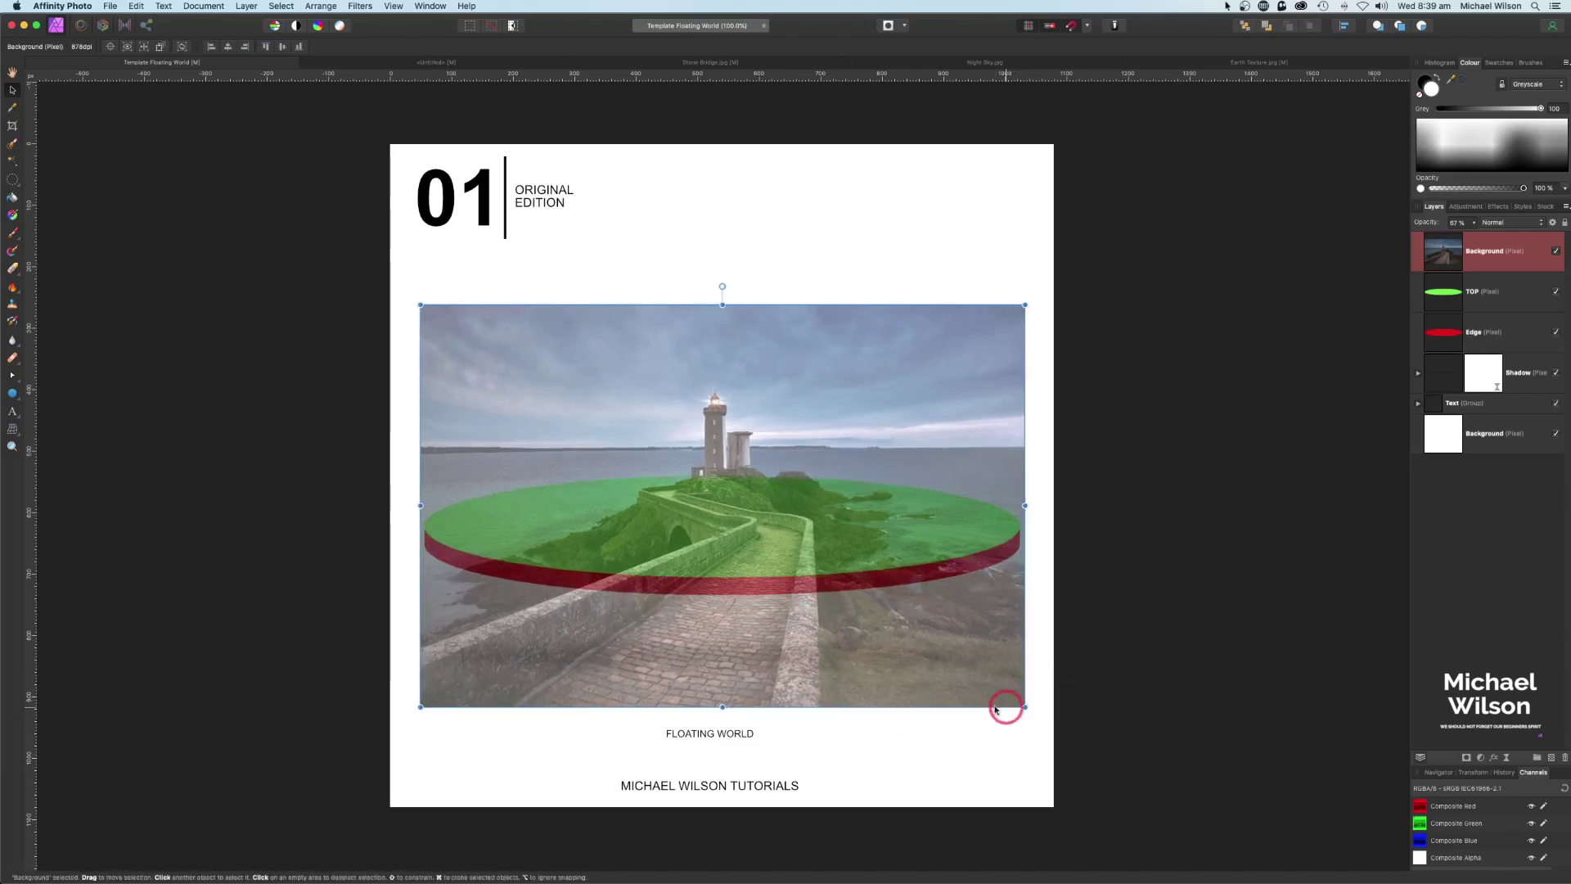
left_click_drag(793, 635, 793, 619)
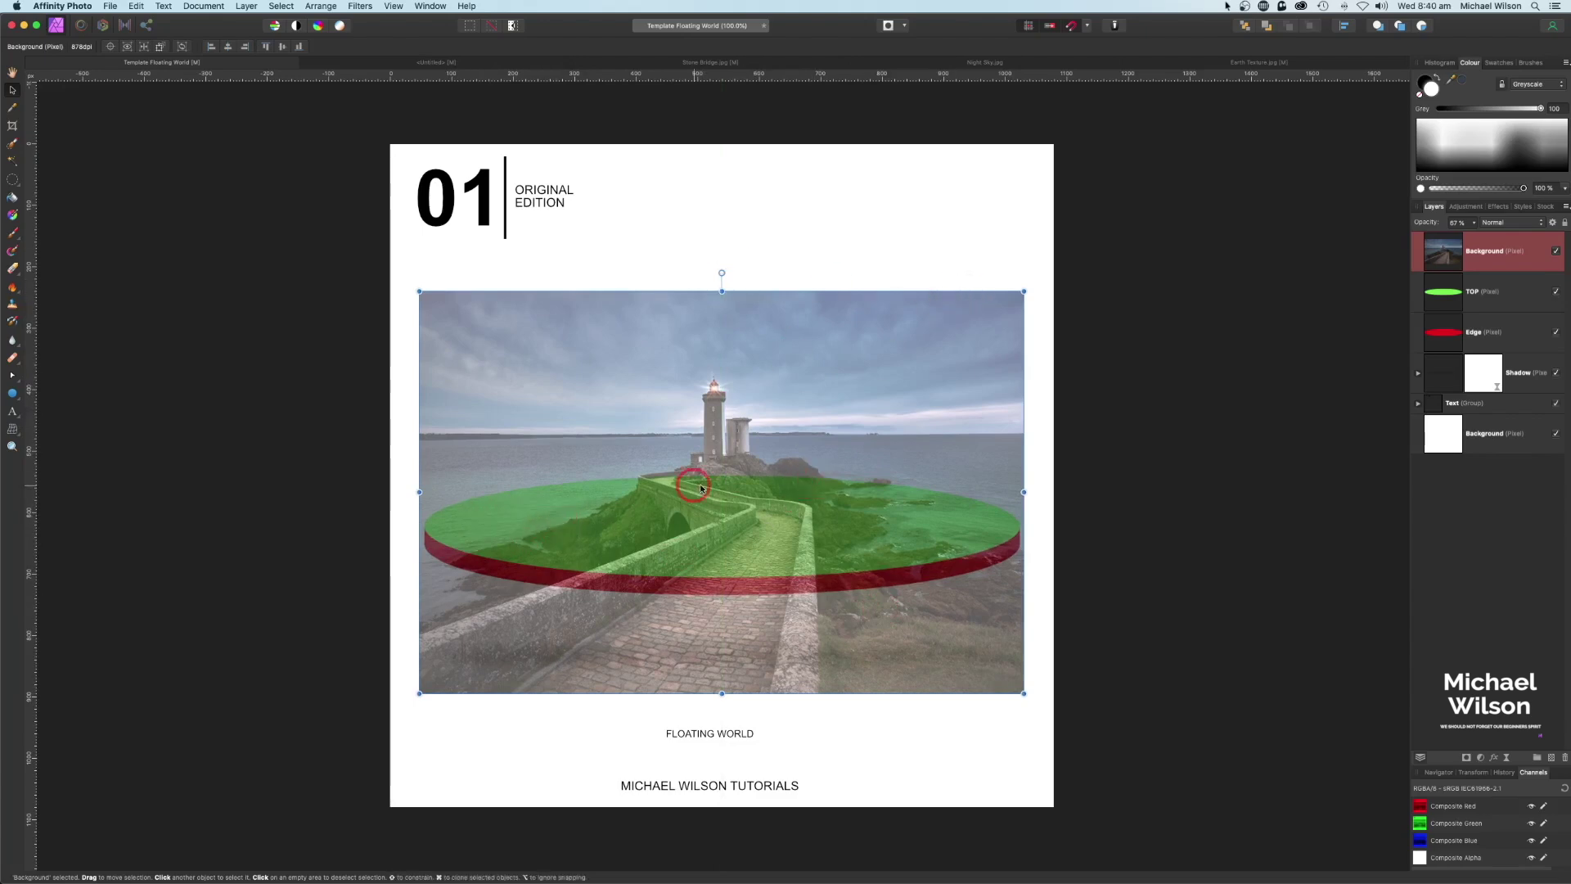
Load the outline of the green TOP layer as a pixel selection.
left_click(1487, 293)
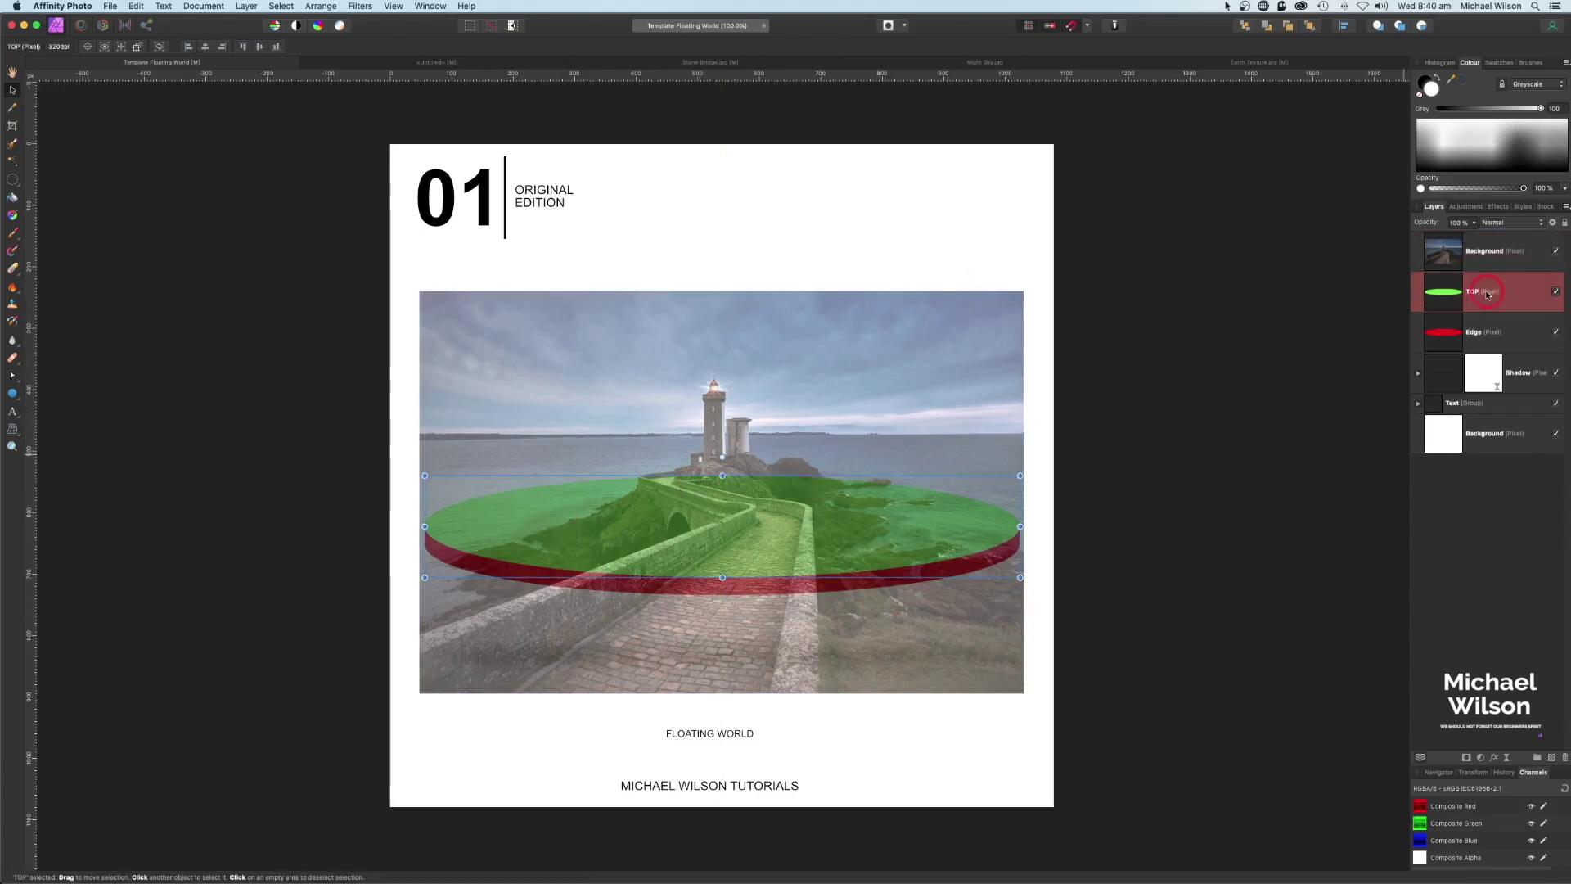
left_click(282, 6)
left_click(288, 67)
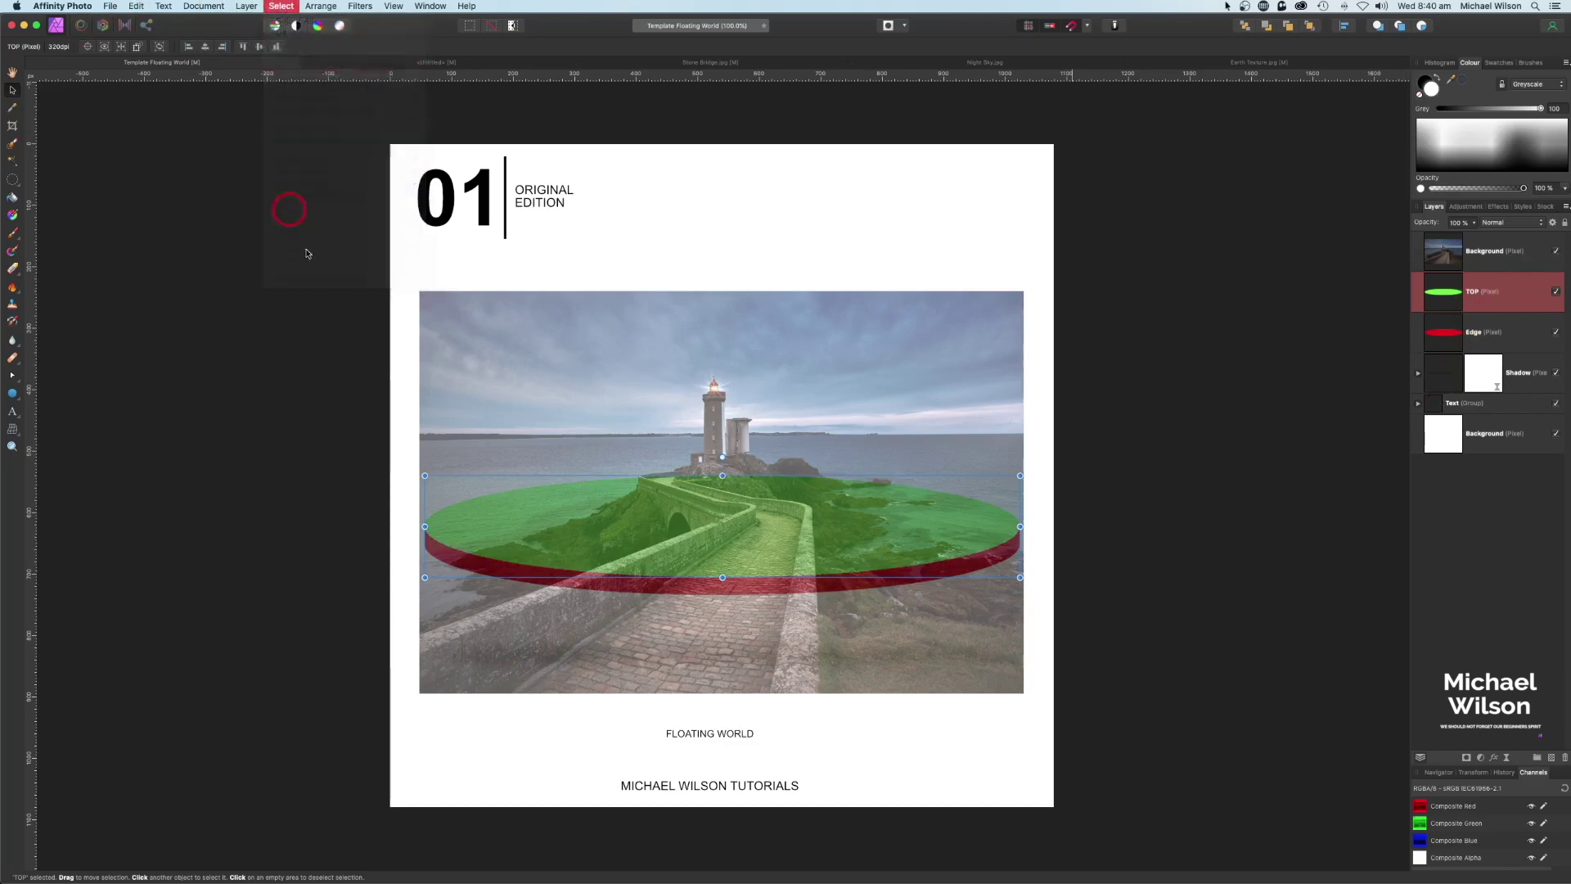
With the Selection Brush in Add mode on the photo layer, extend the selection over the lighthouse, the smaller tower and the rocks above the disc.
left_click(13, 146)
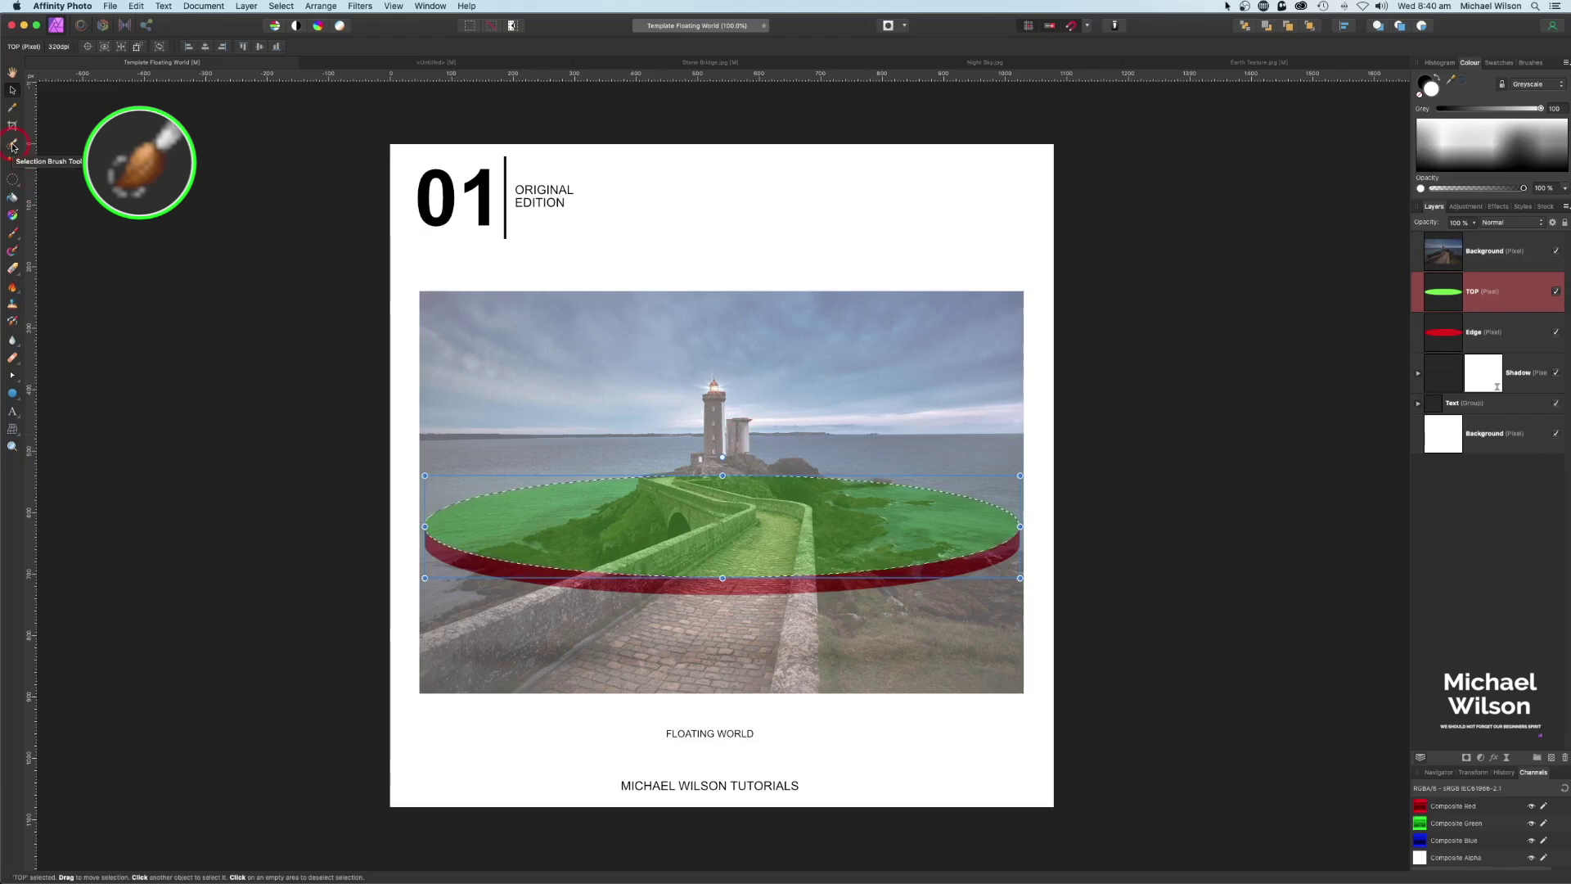
left_click(12, 145)
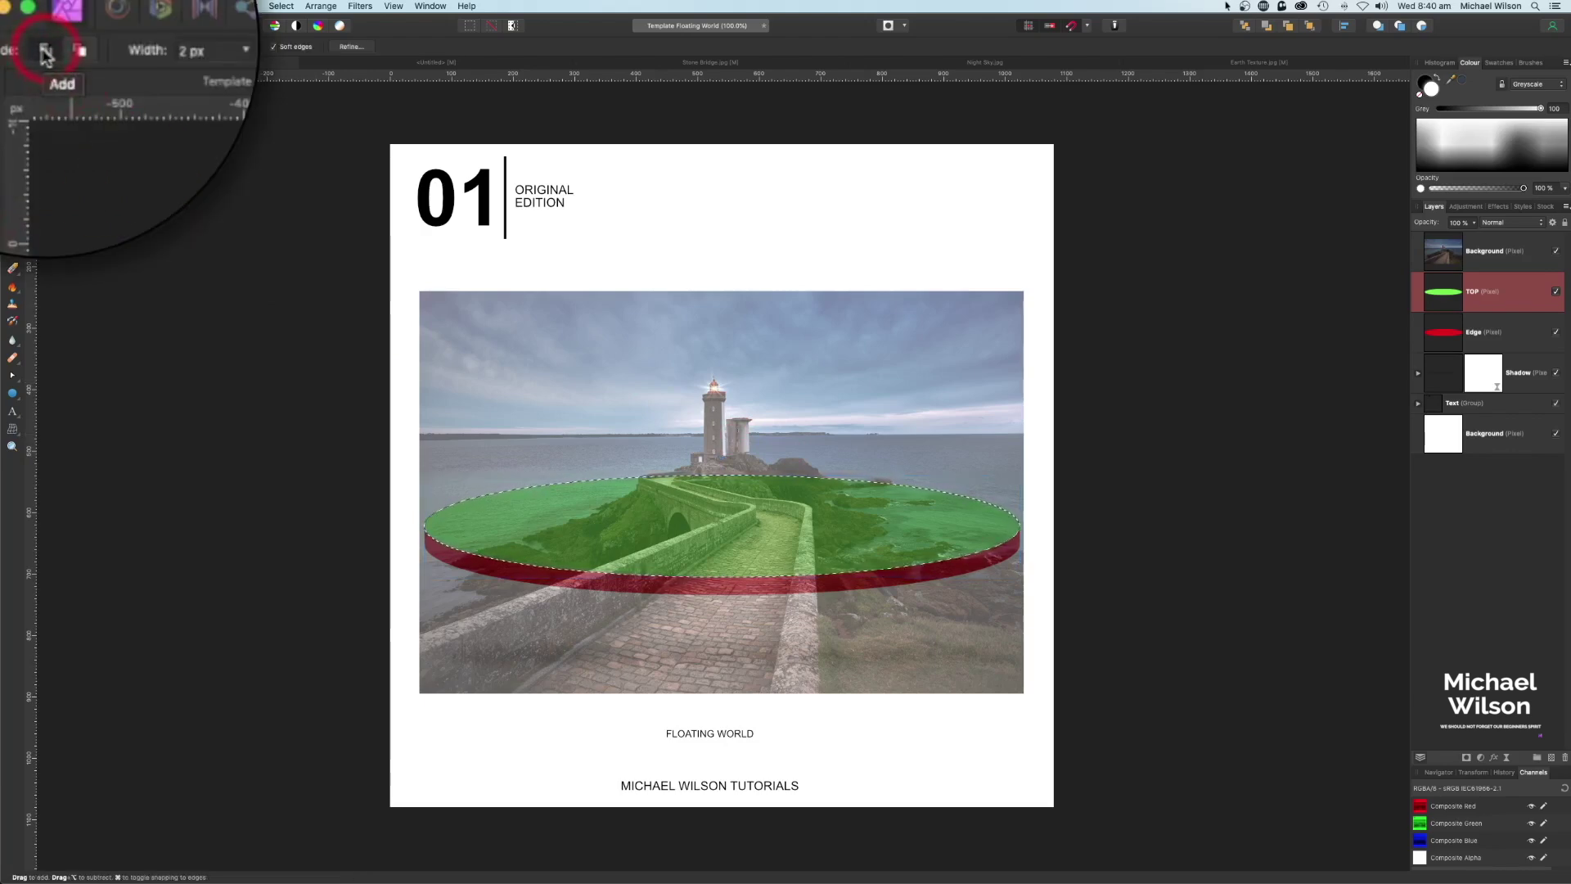
left_click(1485, 253)
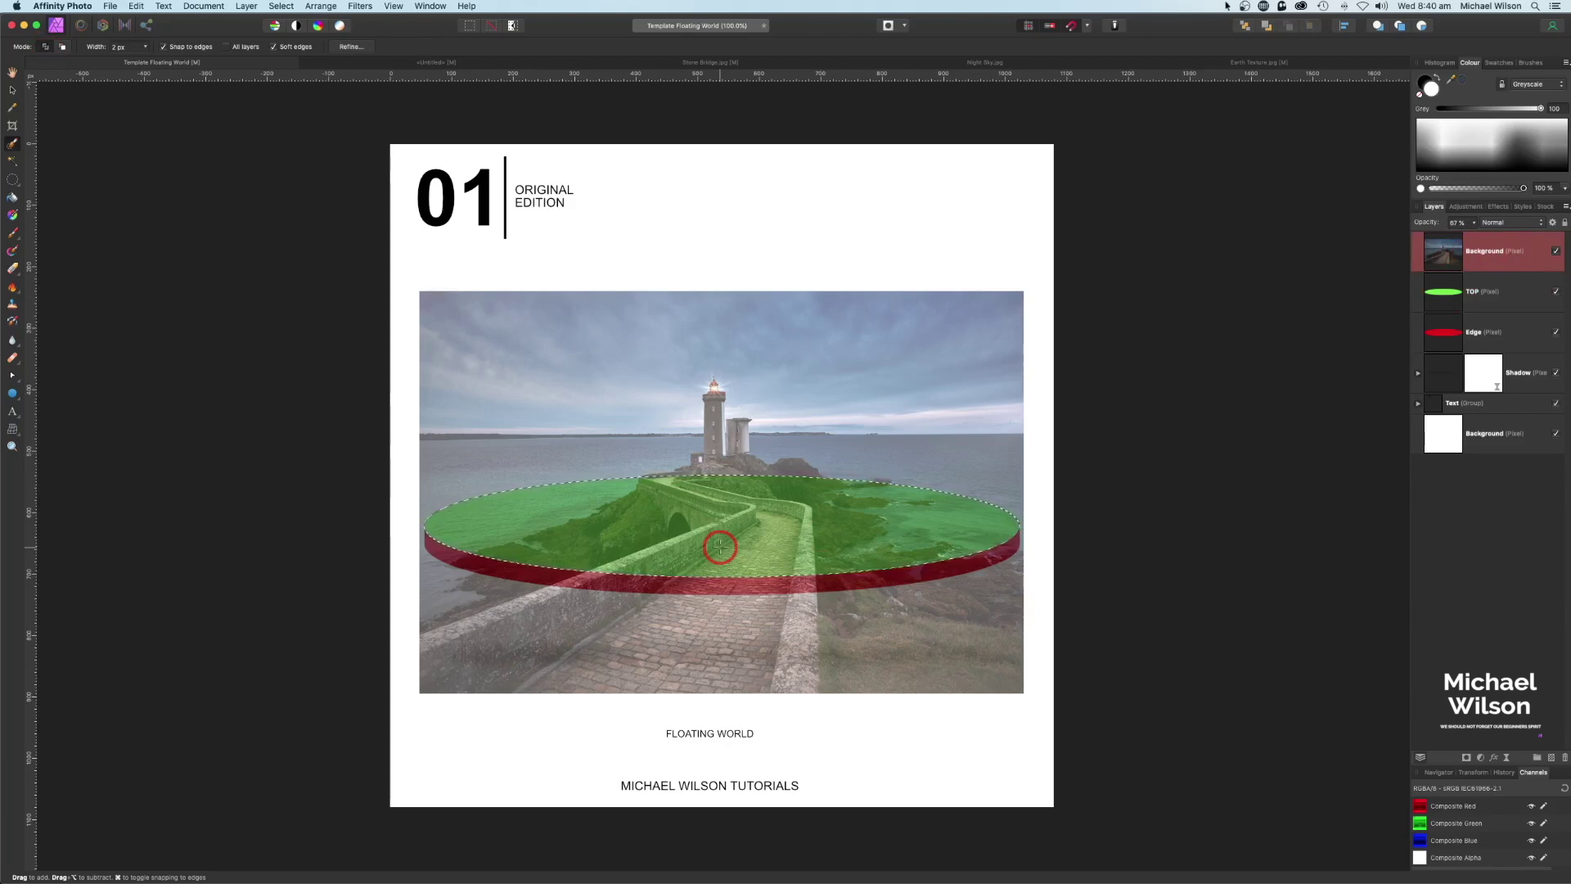
key("super+equal")
key("super+equal")
key("super+equal")
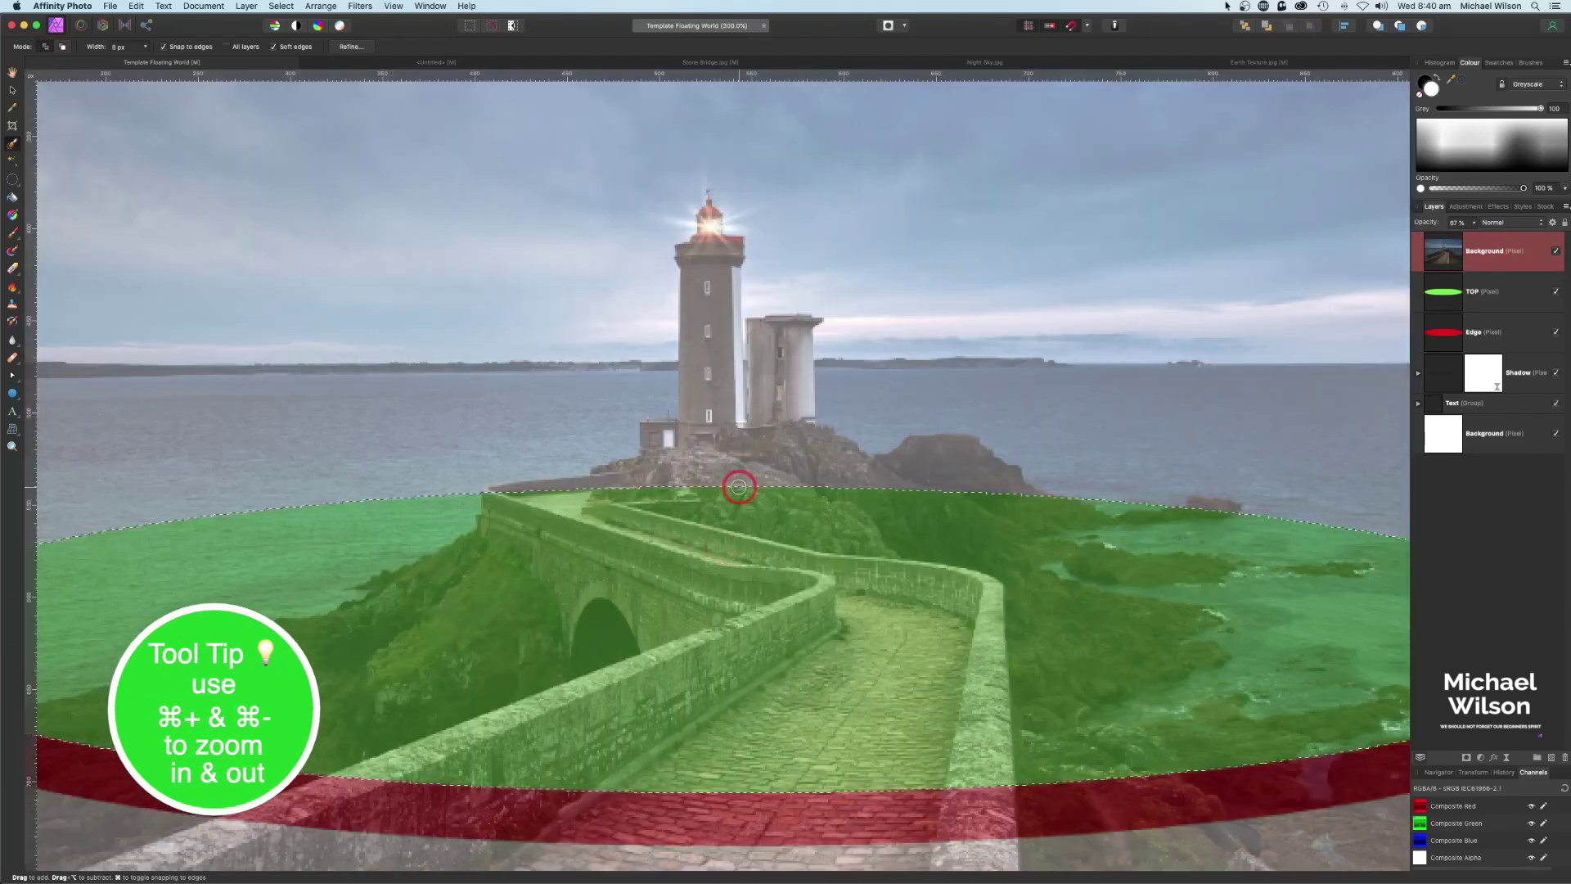
key("]")
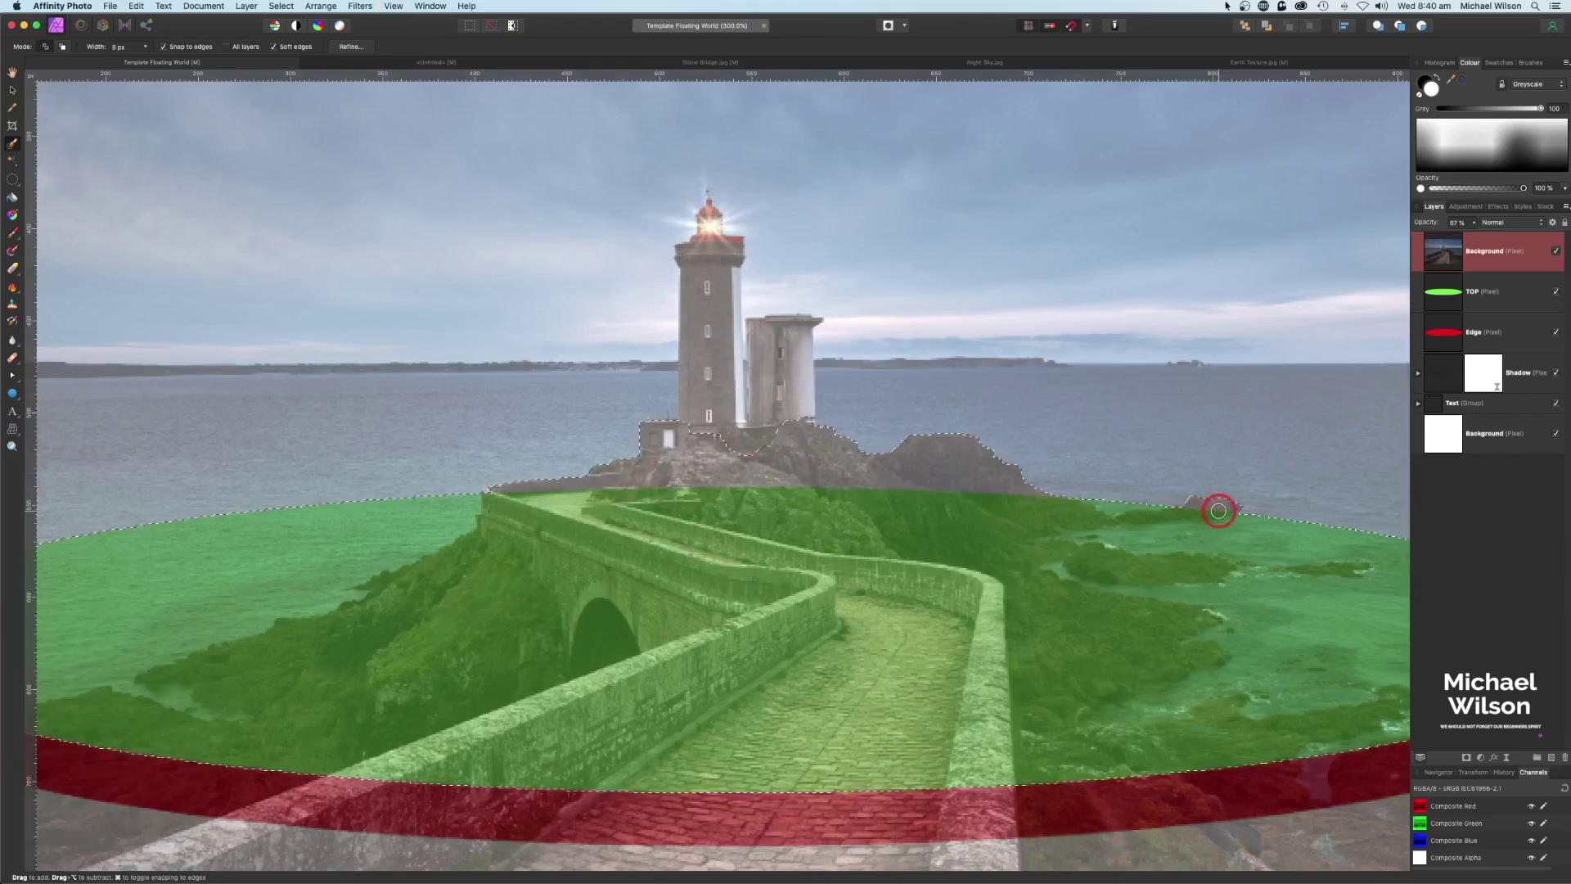
mouse_move(1006, 612)
left_mouse_down()
mouse_move(711, 358)
mouse_move(709, 217)
mouse_move(684, 357)
mouse_move(776, 442)
mouse_move(624, 340)
mouse_move(642, 340)
mouse_move(647, 367)
left_mouse_up()
key("super+0")
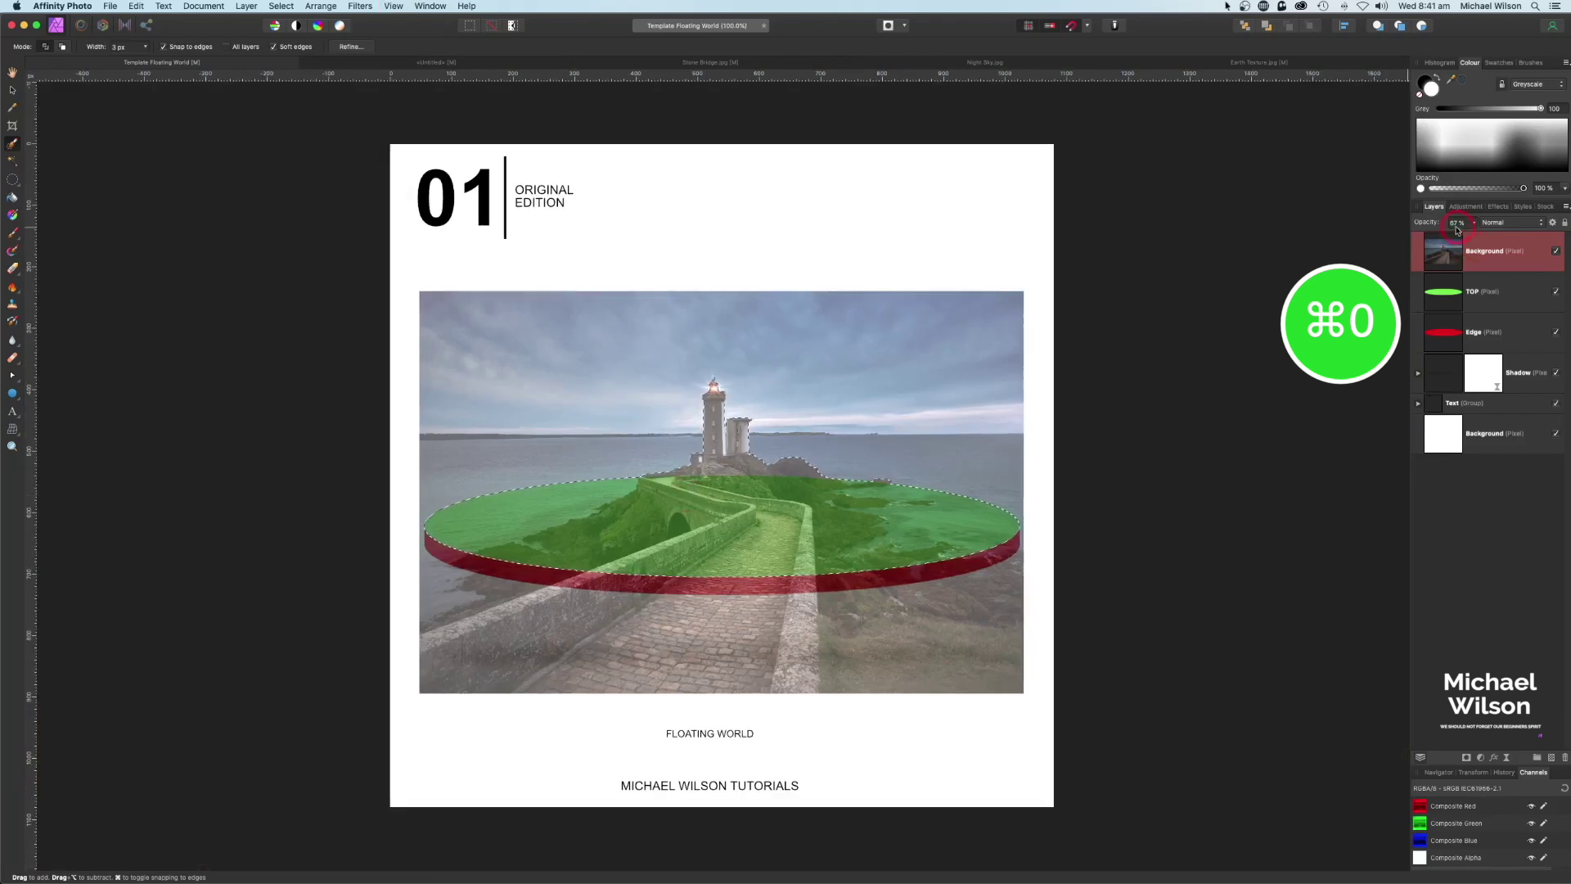
Restore the lighthouse photo's opacity to 100% and mask the layer to the selection.
left_click(1473, 225)
left_click_drag(1474, 238, 1514, 238)
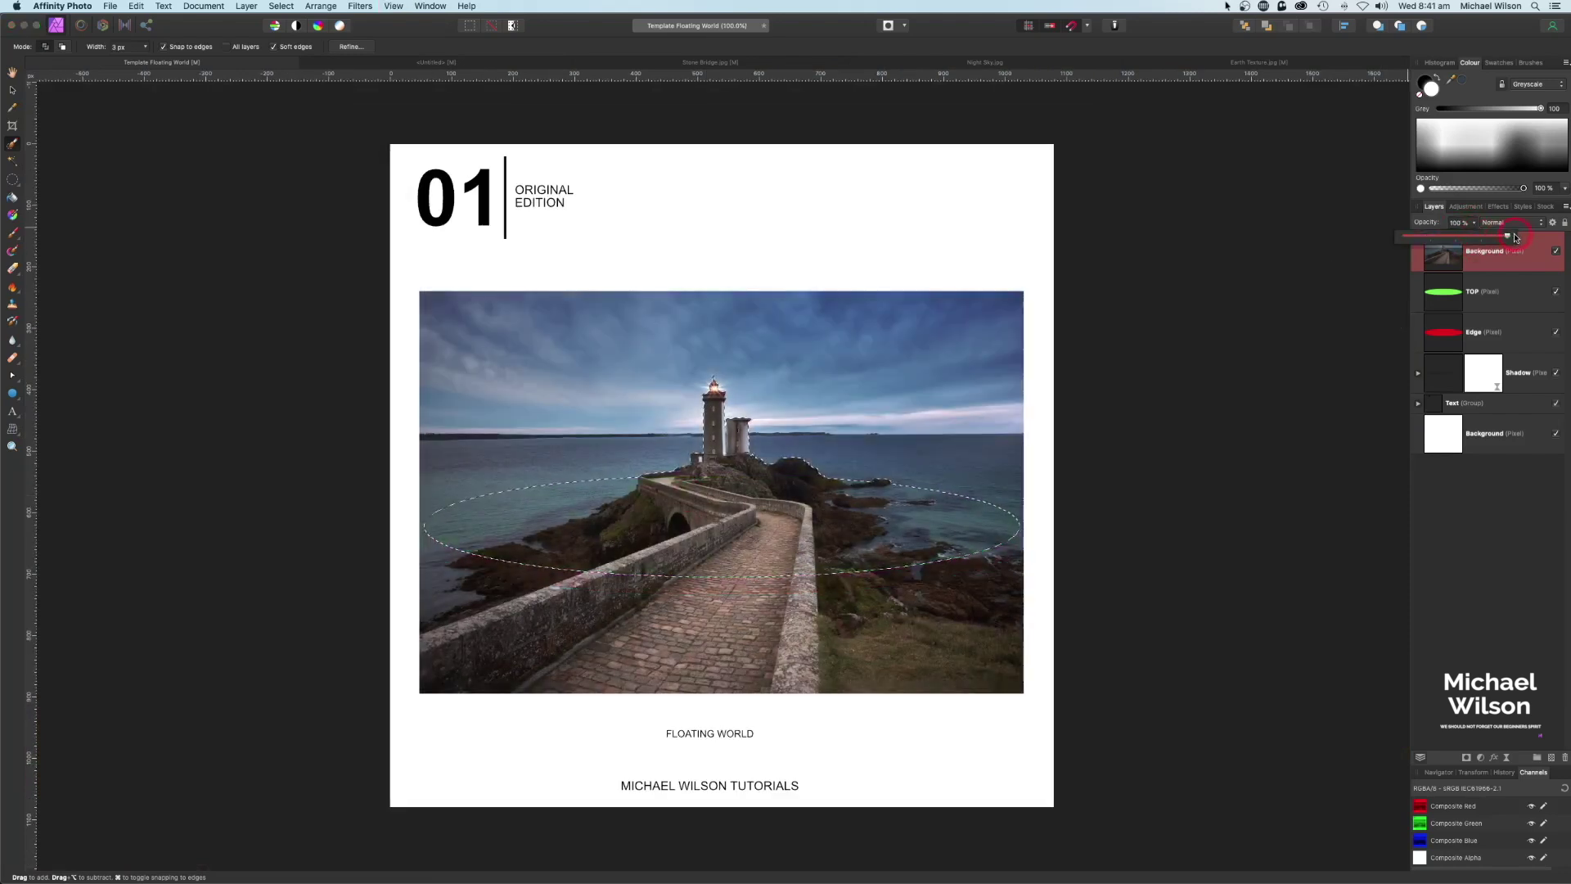
left_click(1482, 253)
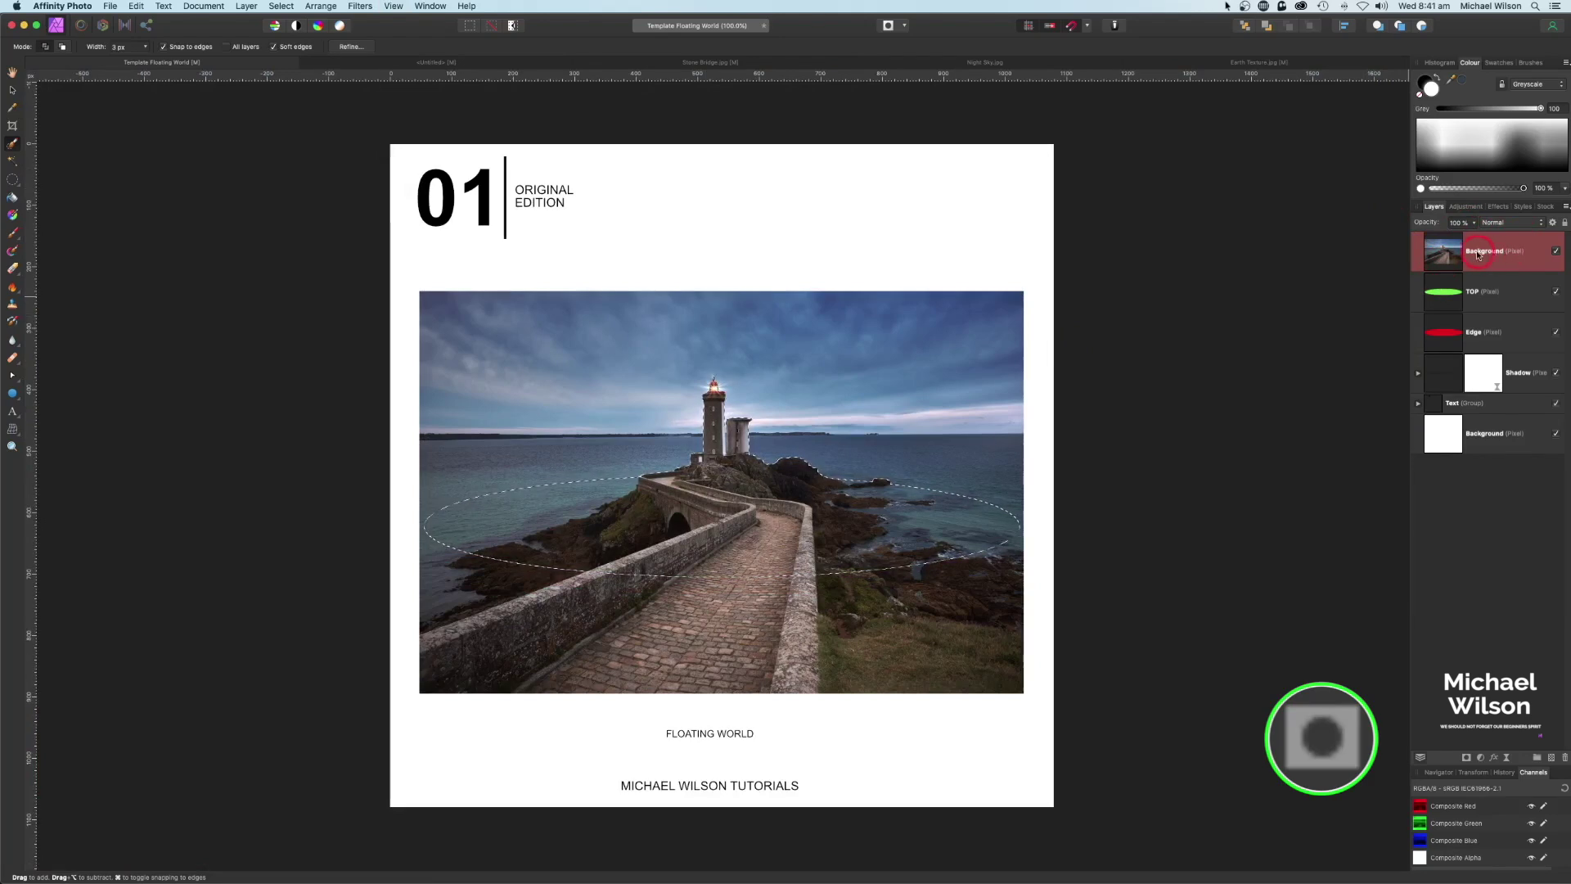
left_click(1467, 760)
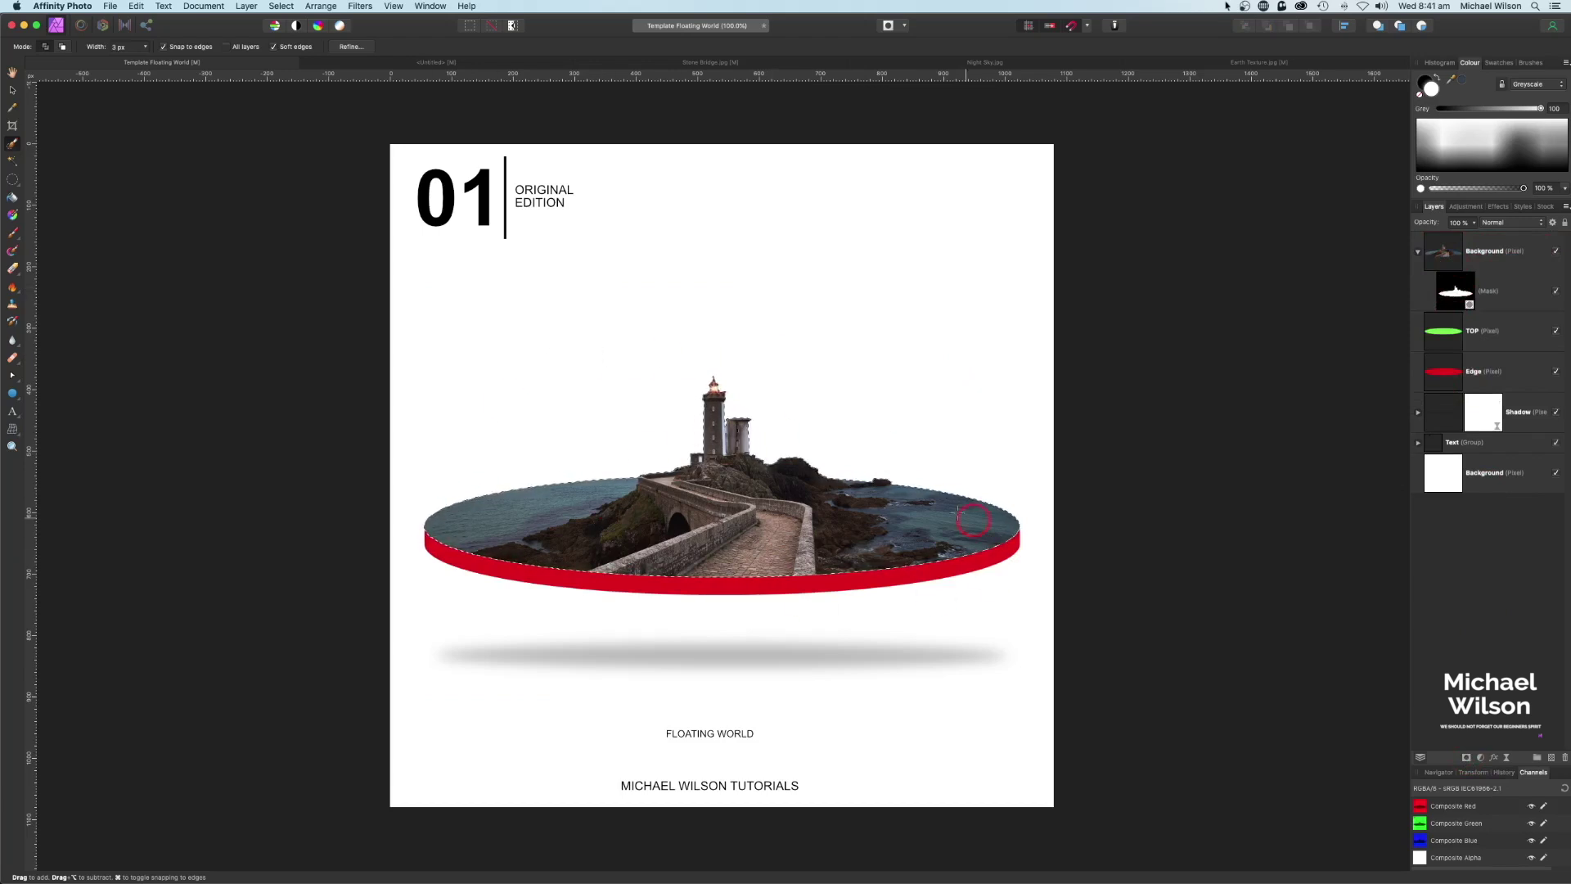
left_click(1418, 251)
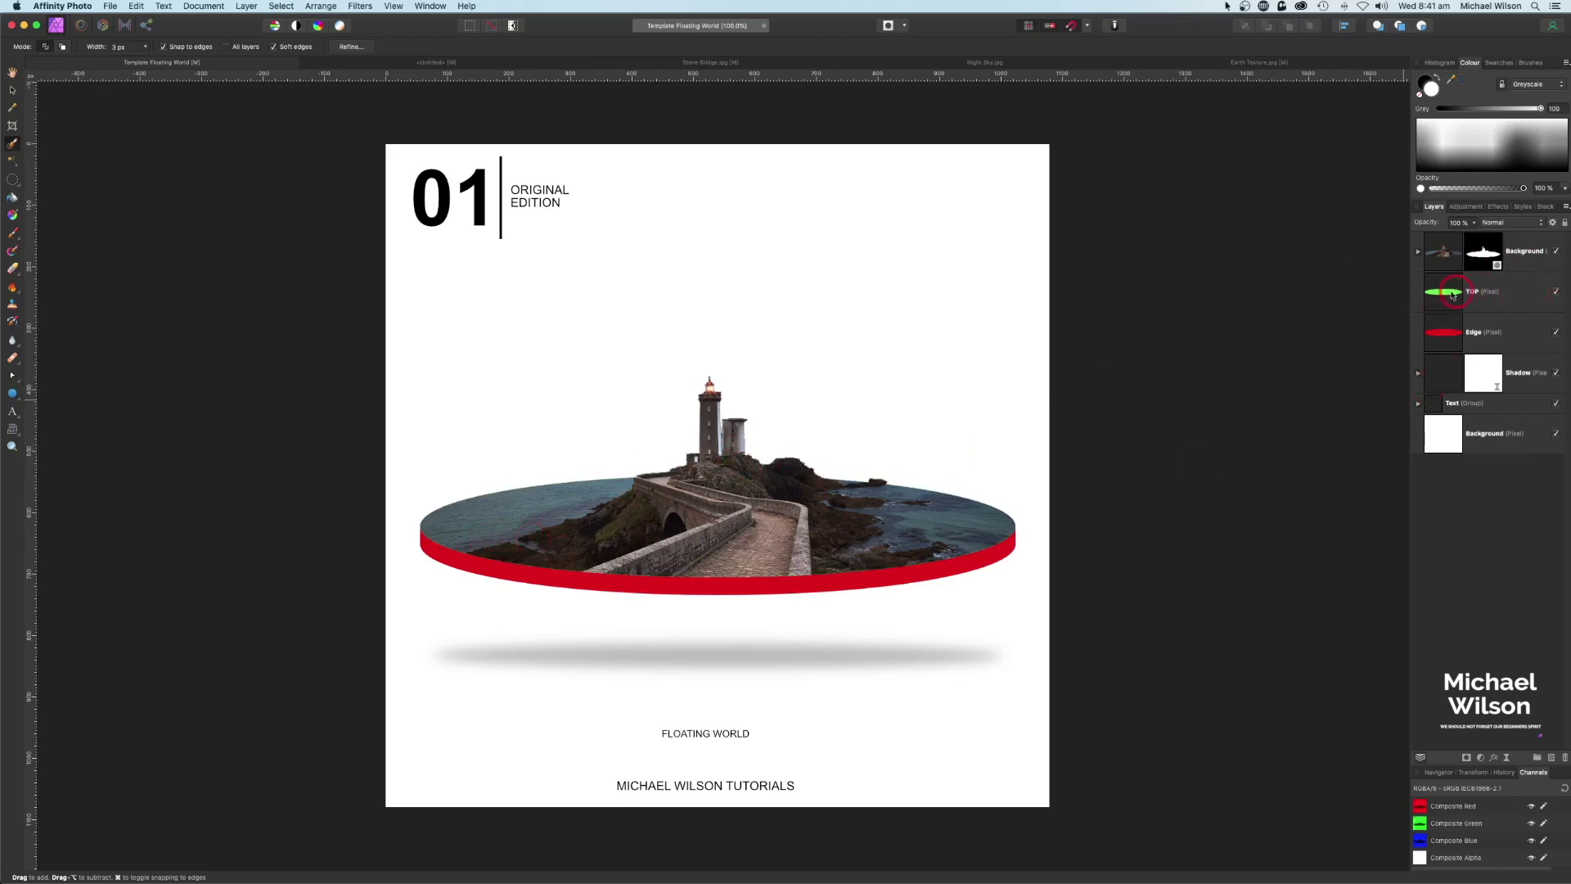
Hide the green TOP layer and paste a copy of the red Edge layer into Stone Bridge.jpg.
left_click(1556, 293)
left_click(1500, 338)
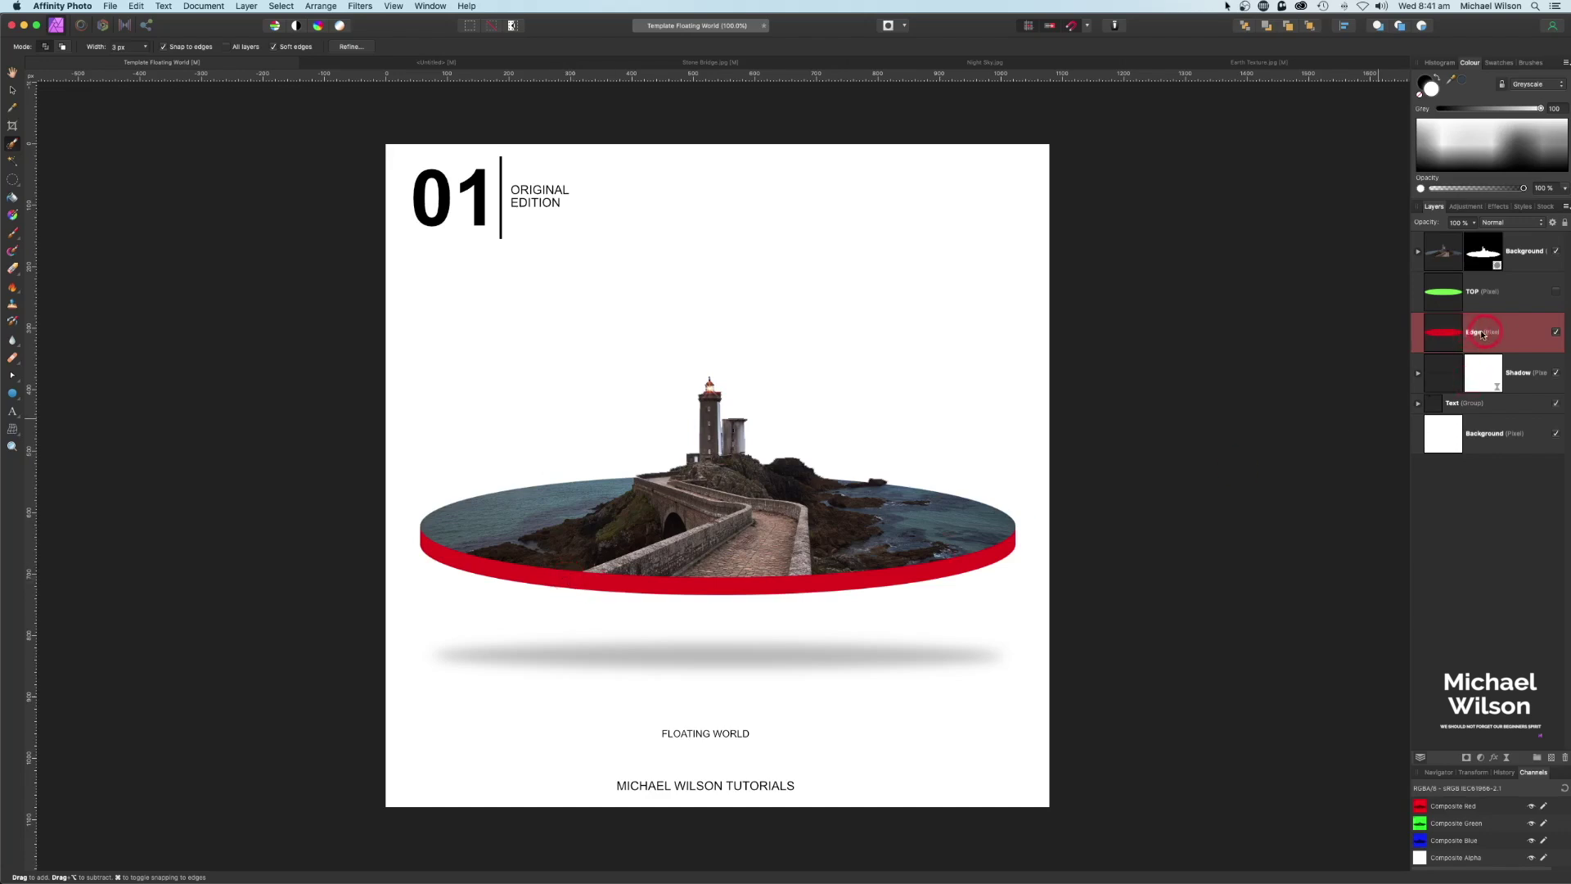
key("super+c")
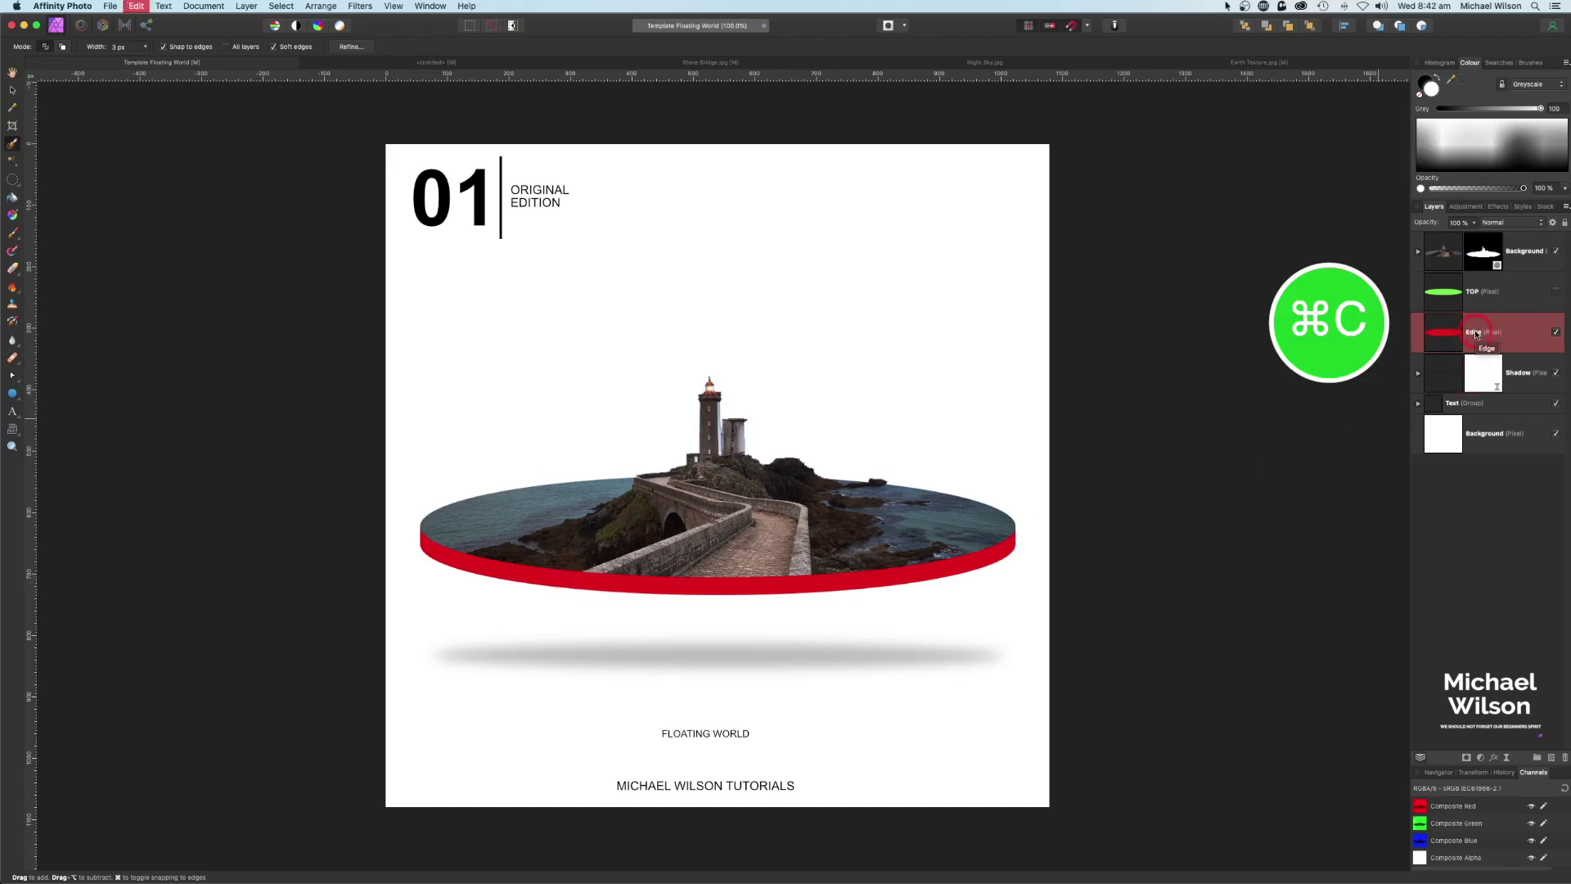
left_click(768, 63)
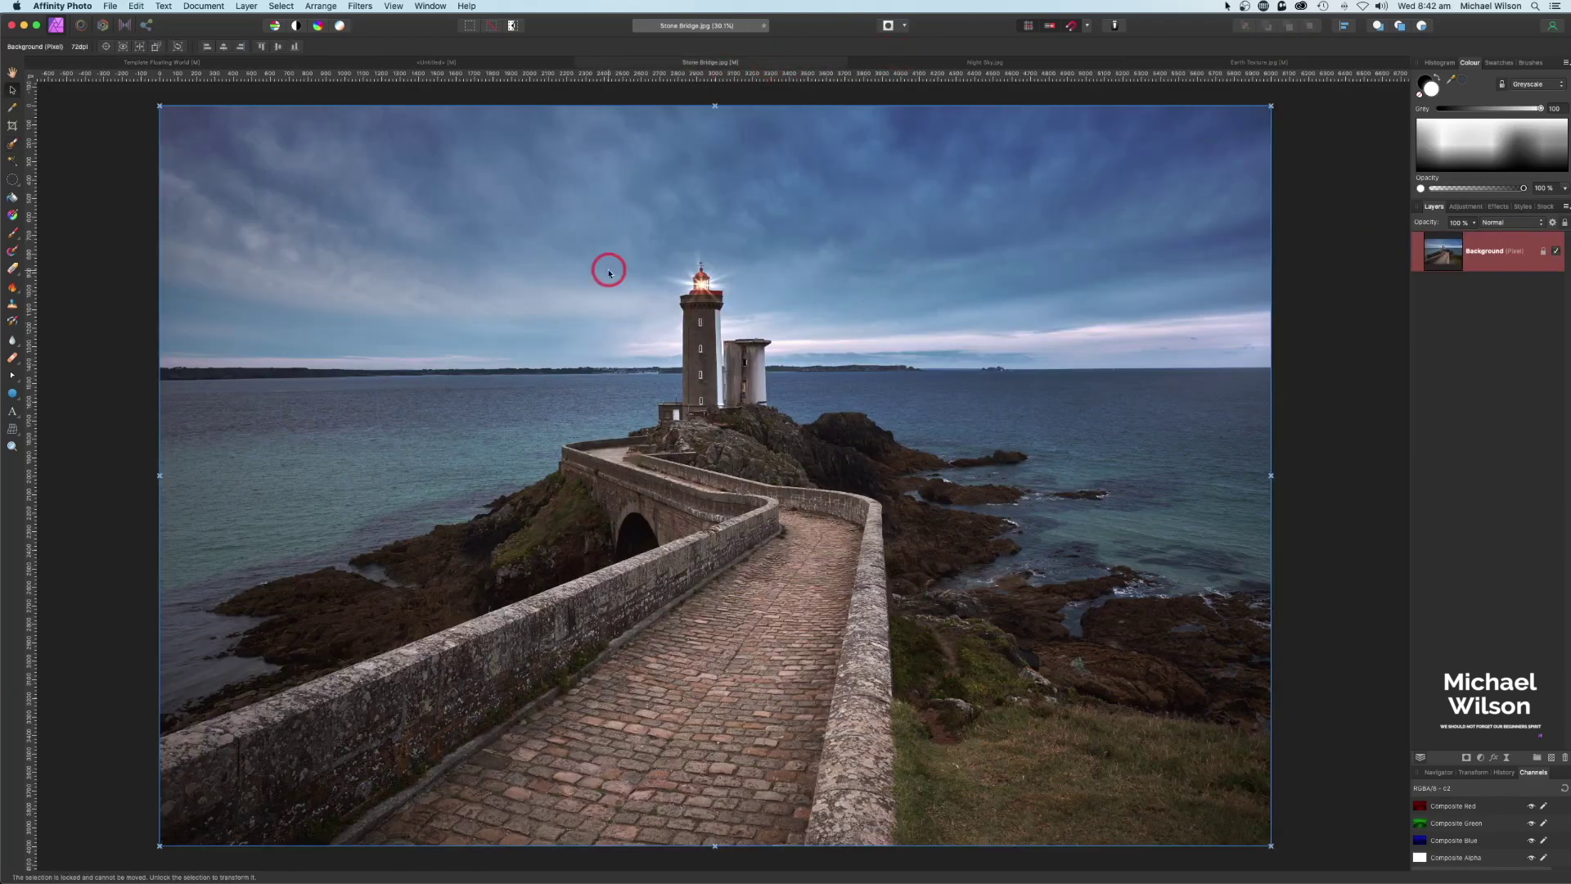
key("super+v")
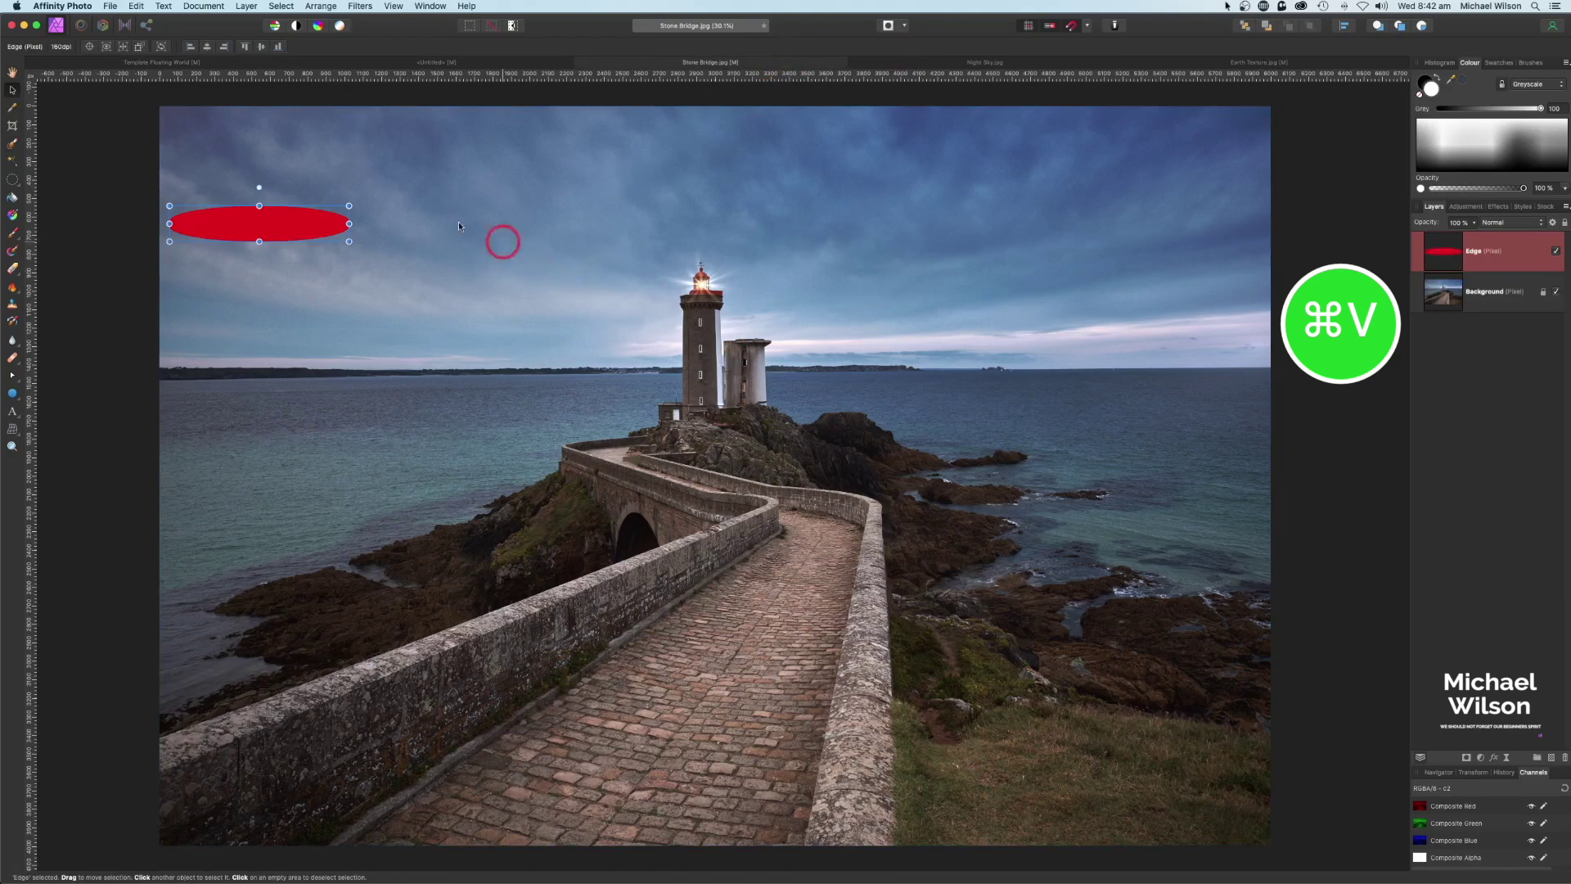
Place the red ellipse over the stone wall in the foreground and copy the Background photo area inside its outline.
left_click_drag(287, 231, 395, 776)
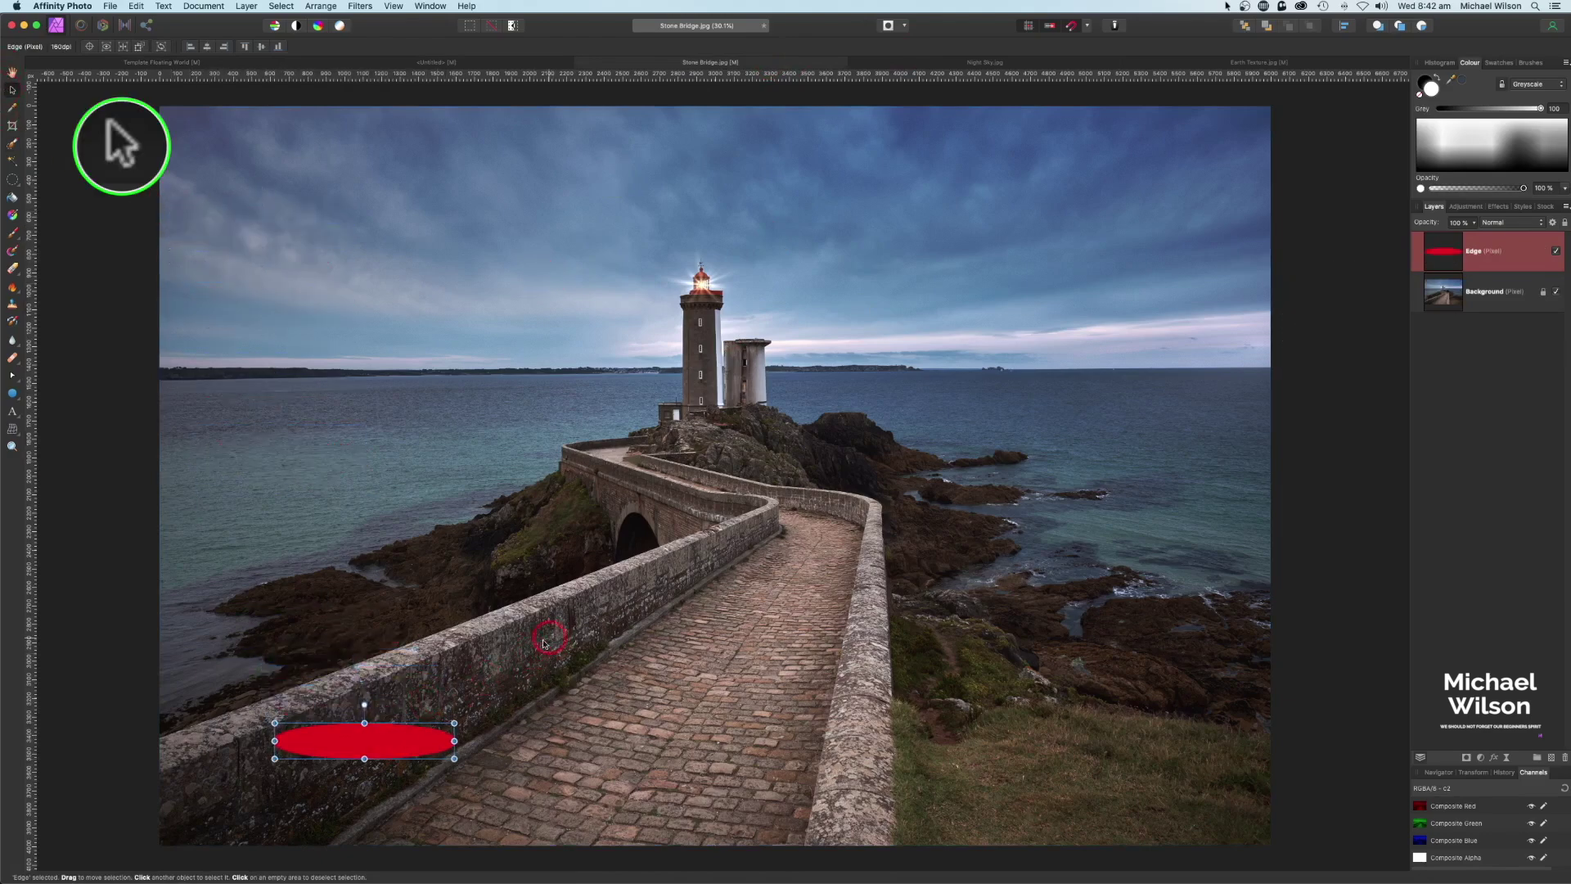
mouse_move(378, 751)
left_mouse_down()
mouse_move(391, 739)
mouse_move(370, 753)
left_mouse_up()
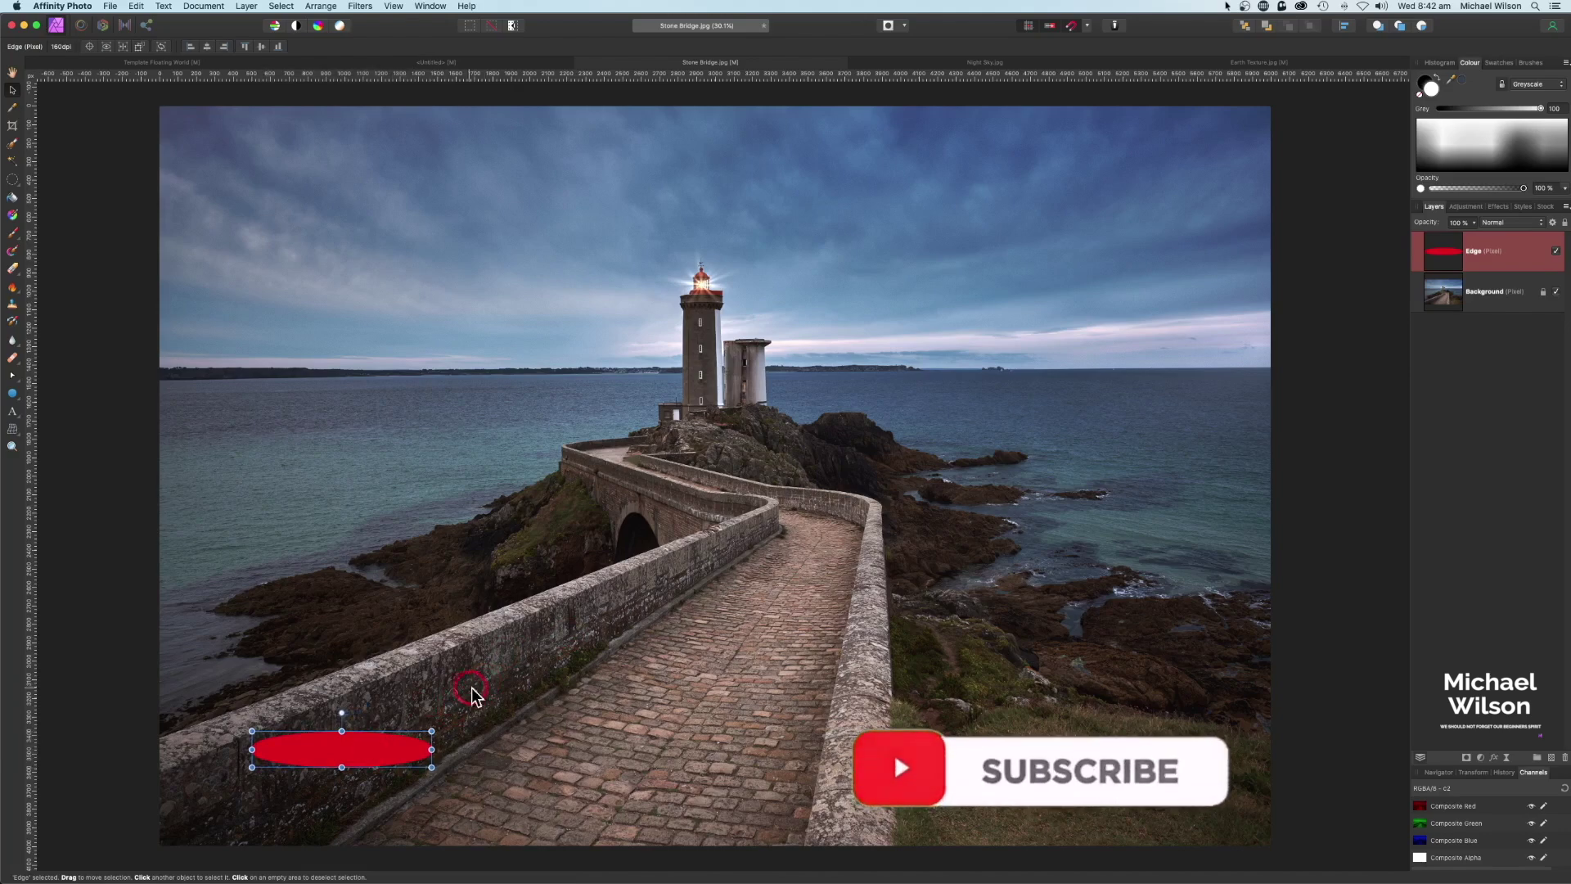
left_click(281, 7)
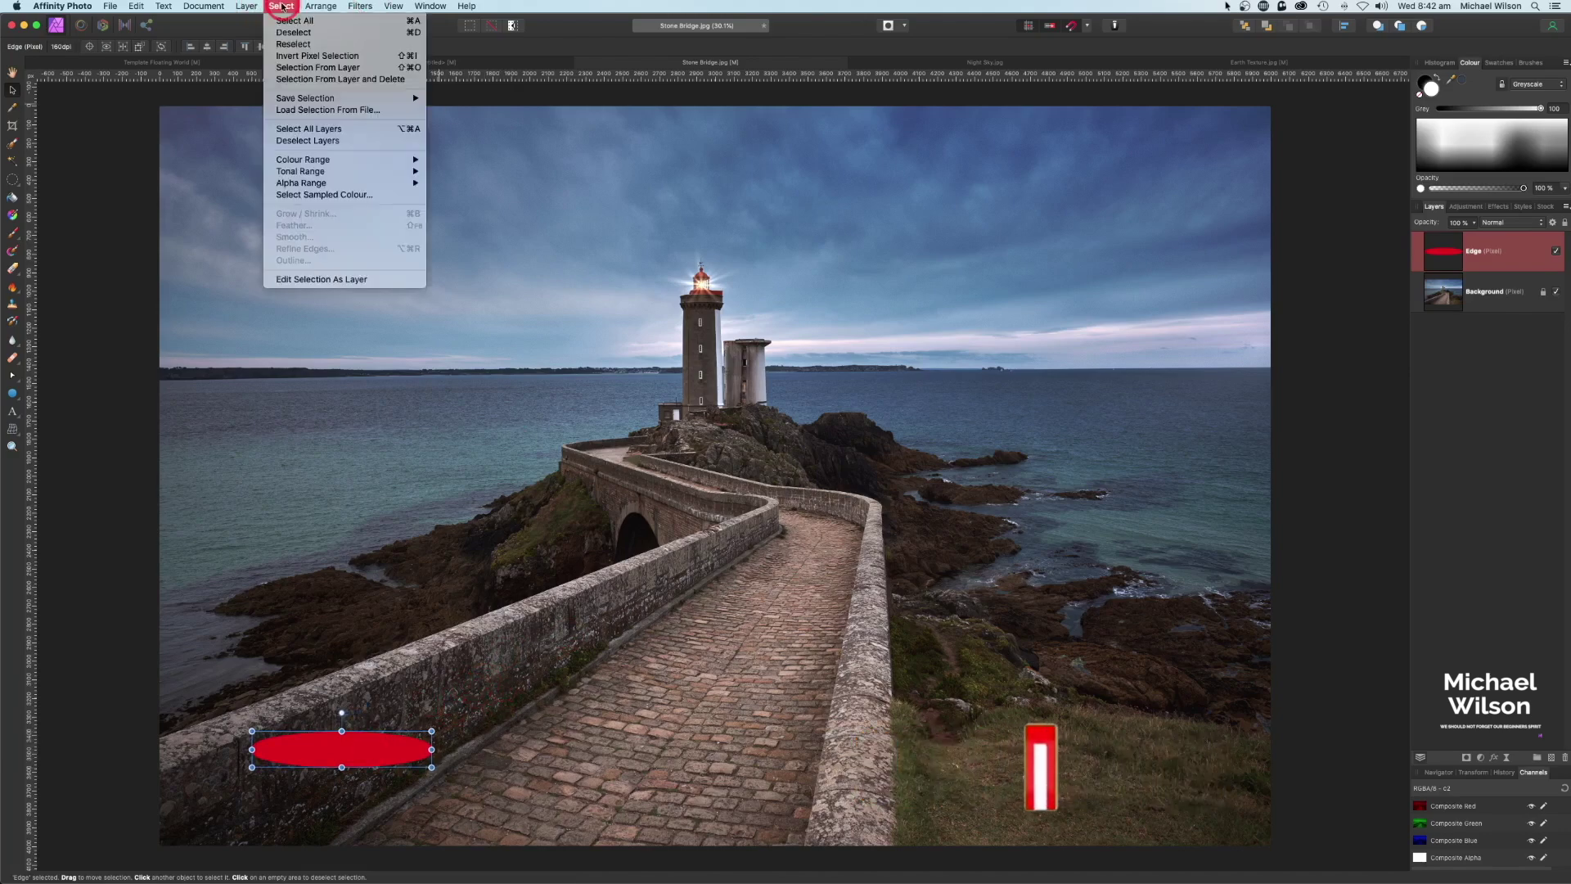
left_click(317, 67)
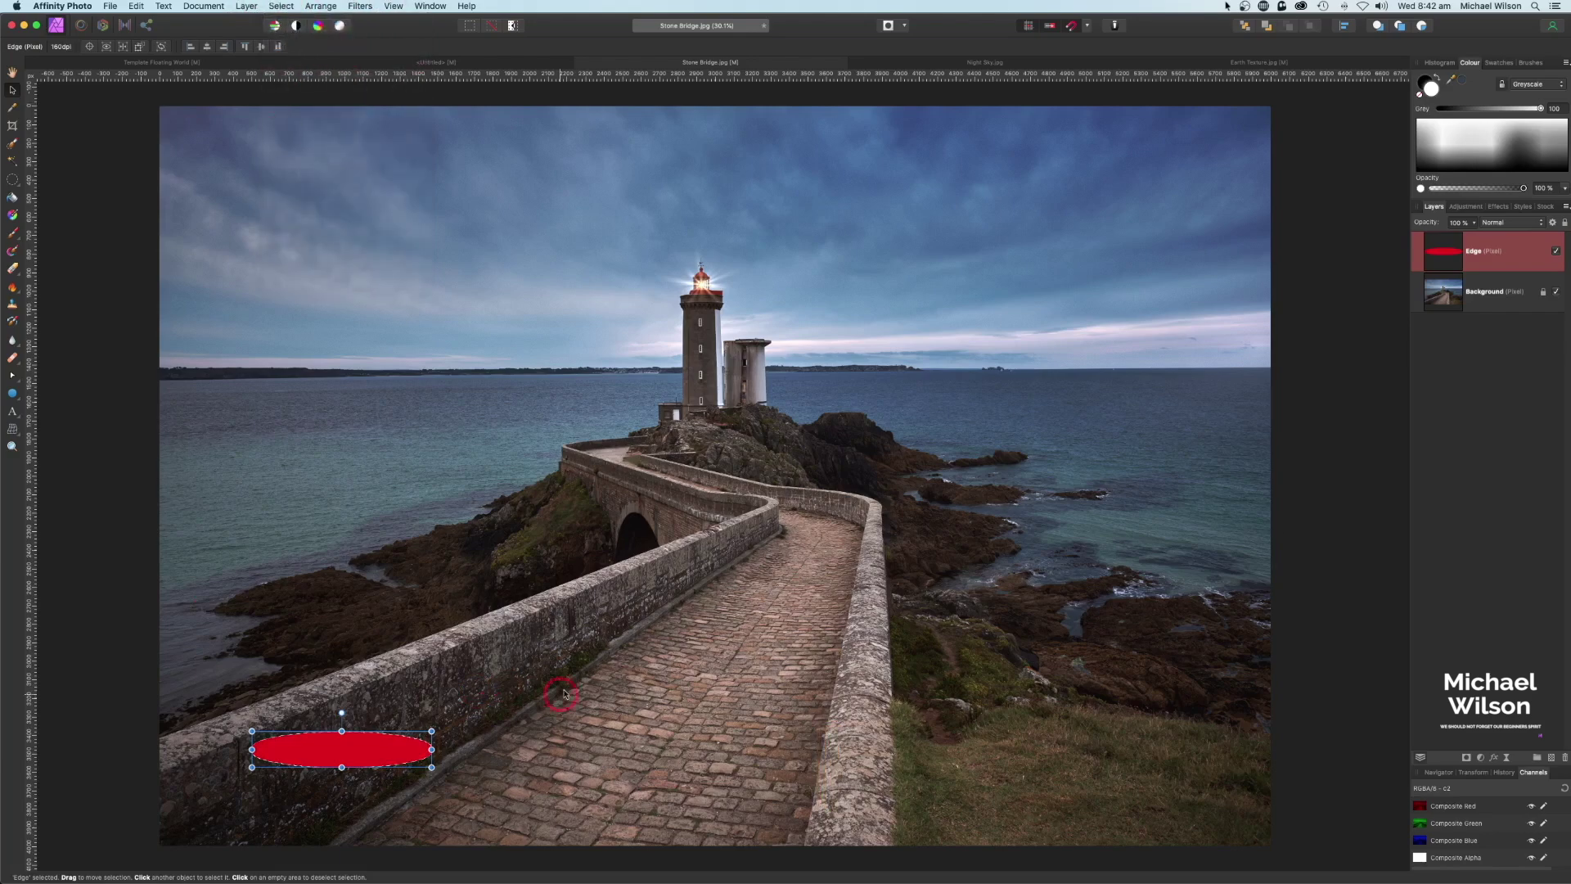
left_click(1508, 297)
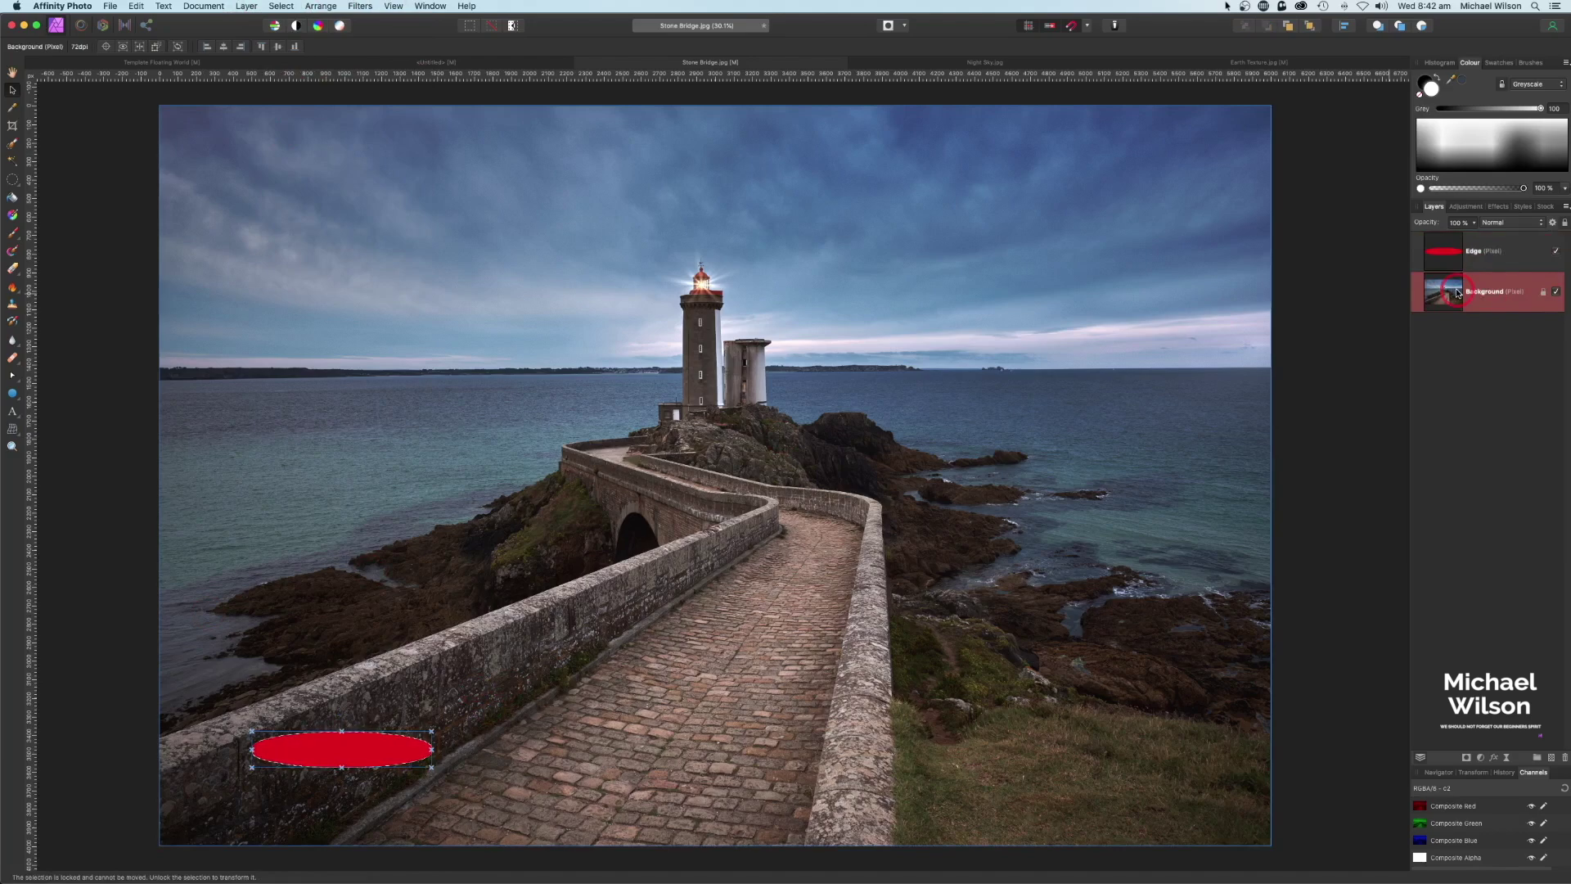
key("super+c")
Paste the stone texture ellipse above the Edge layer in the Template Floating World document and move it behind the lighthouse disc.
left_click(169, 65)
key("w")
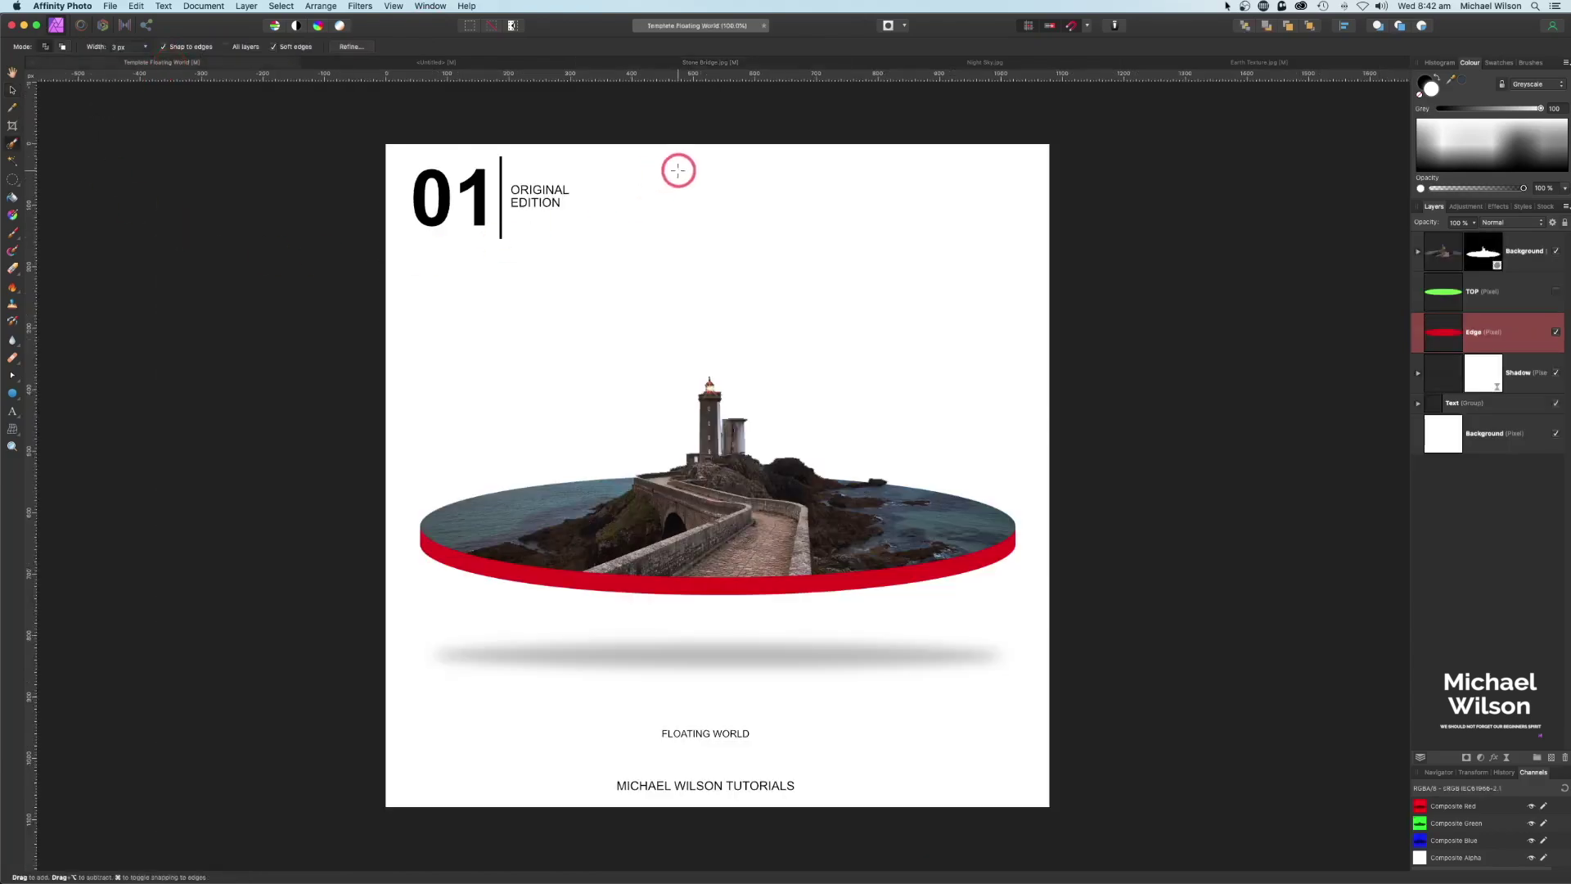
key("super+v")
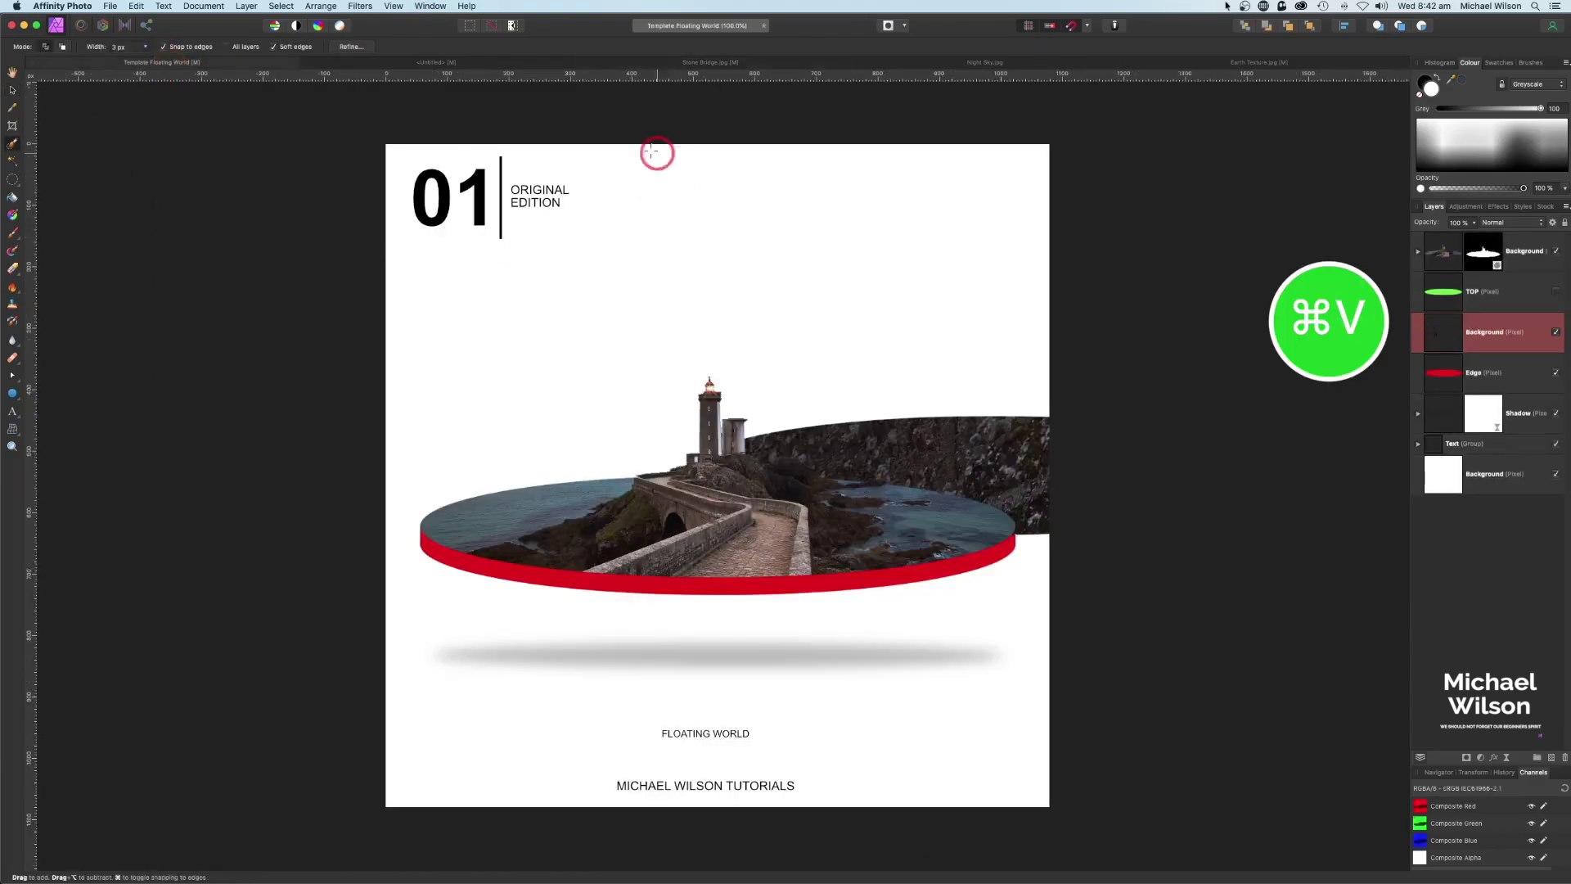
left_click(12, 93)
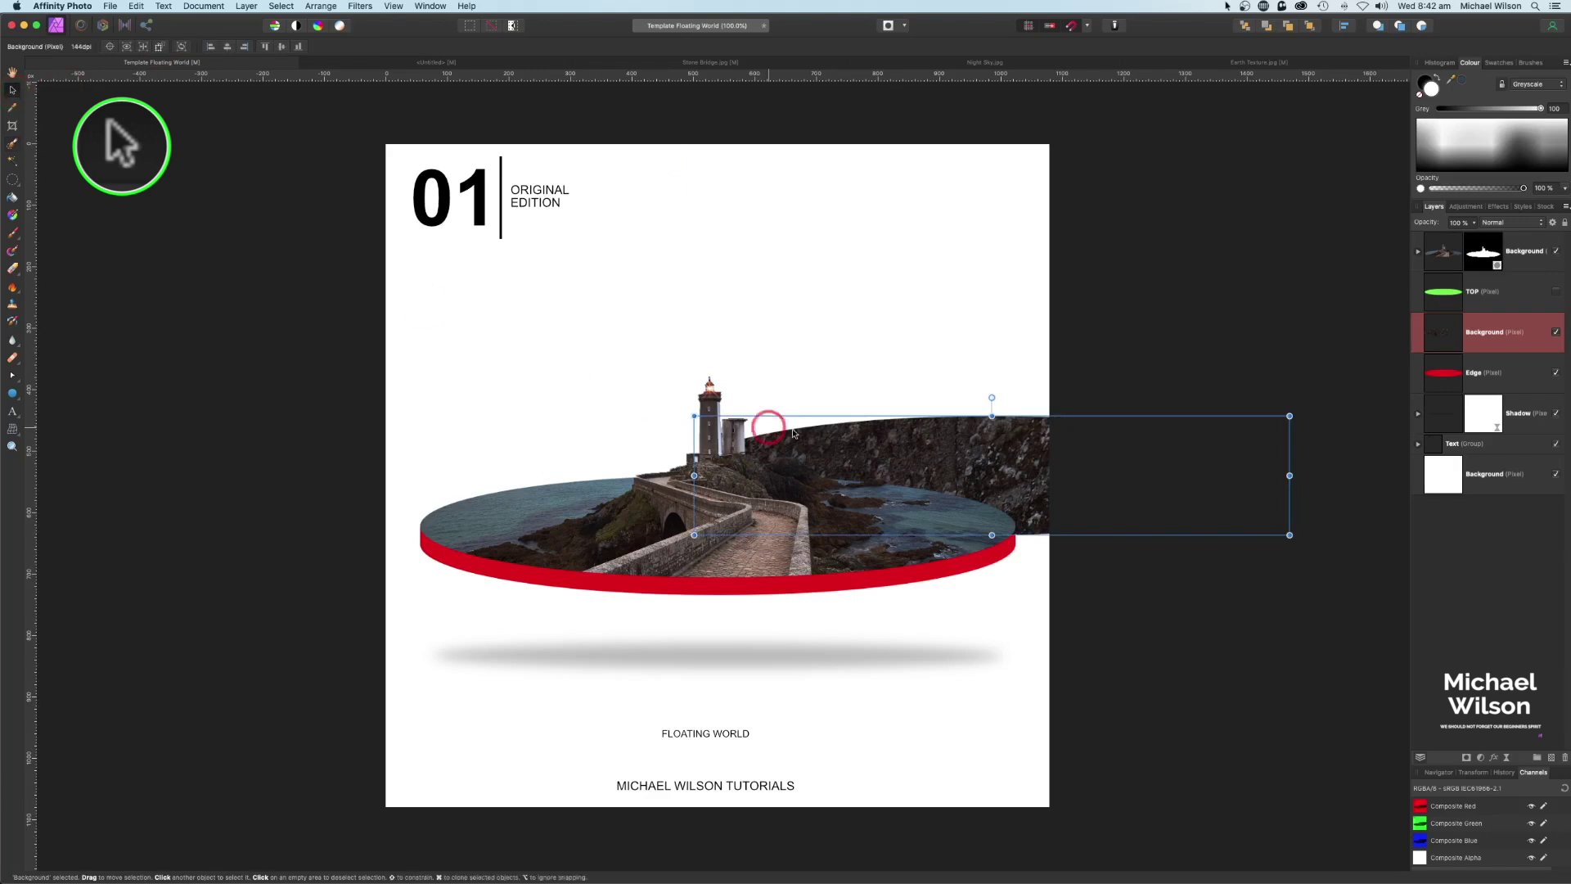
left_click_drag(1002, 462, 734, 473)
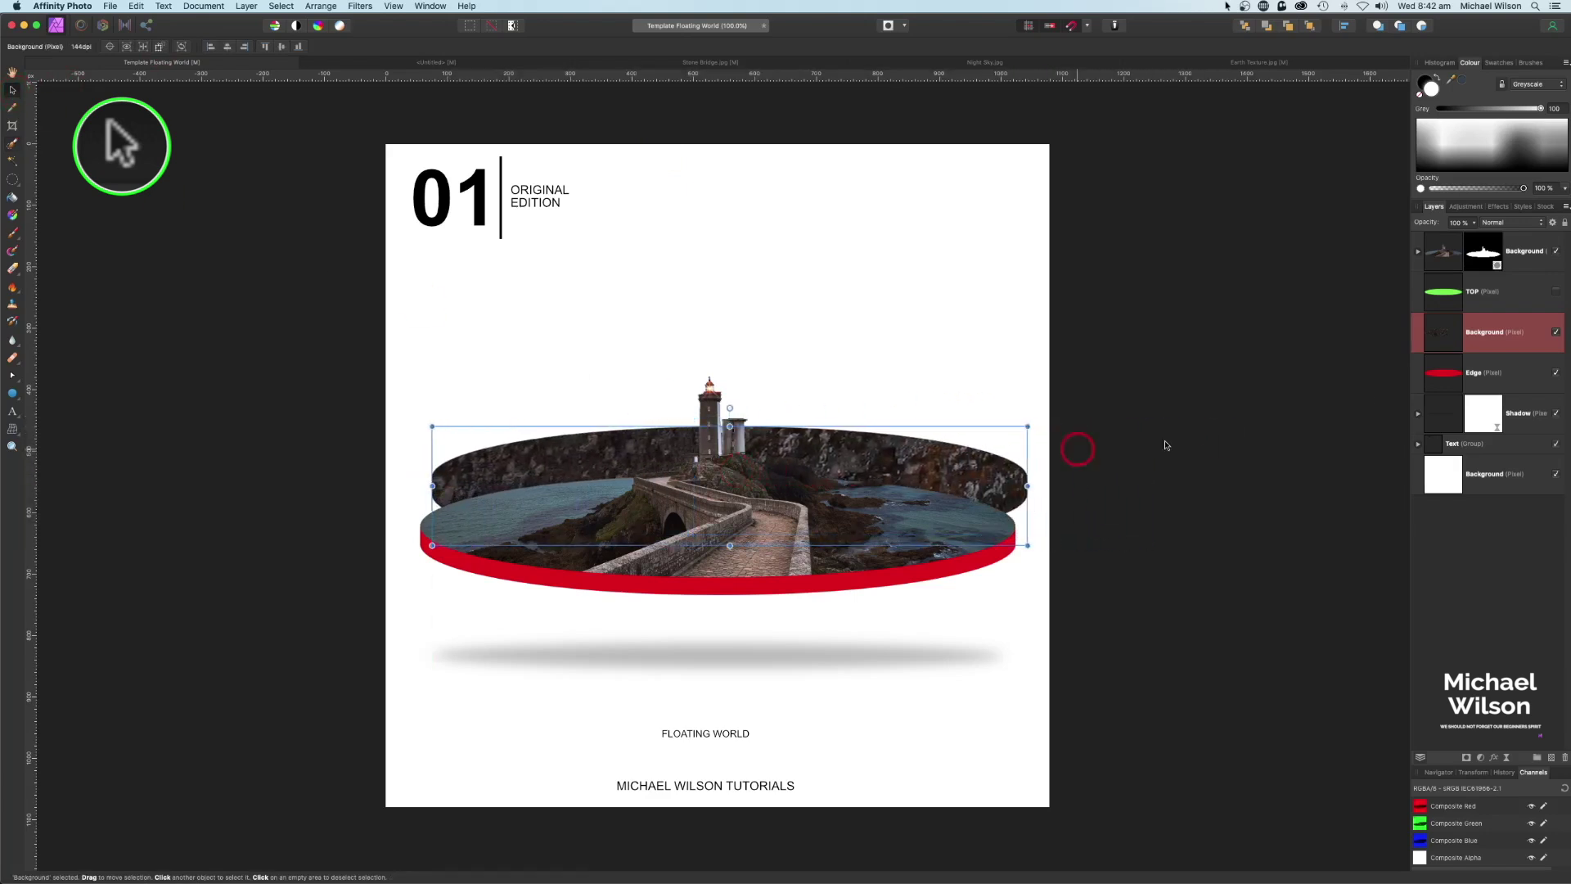
Hide the red Edge layer and align the stone texture ellipse just below the disc's top so it forms the rim.
left_click(1556, 375)
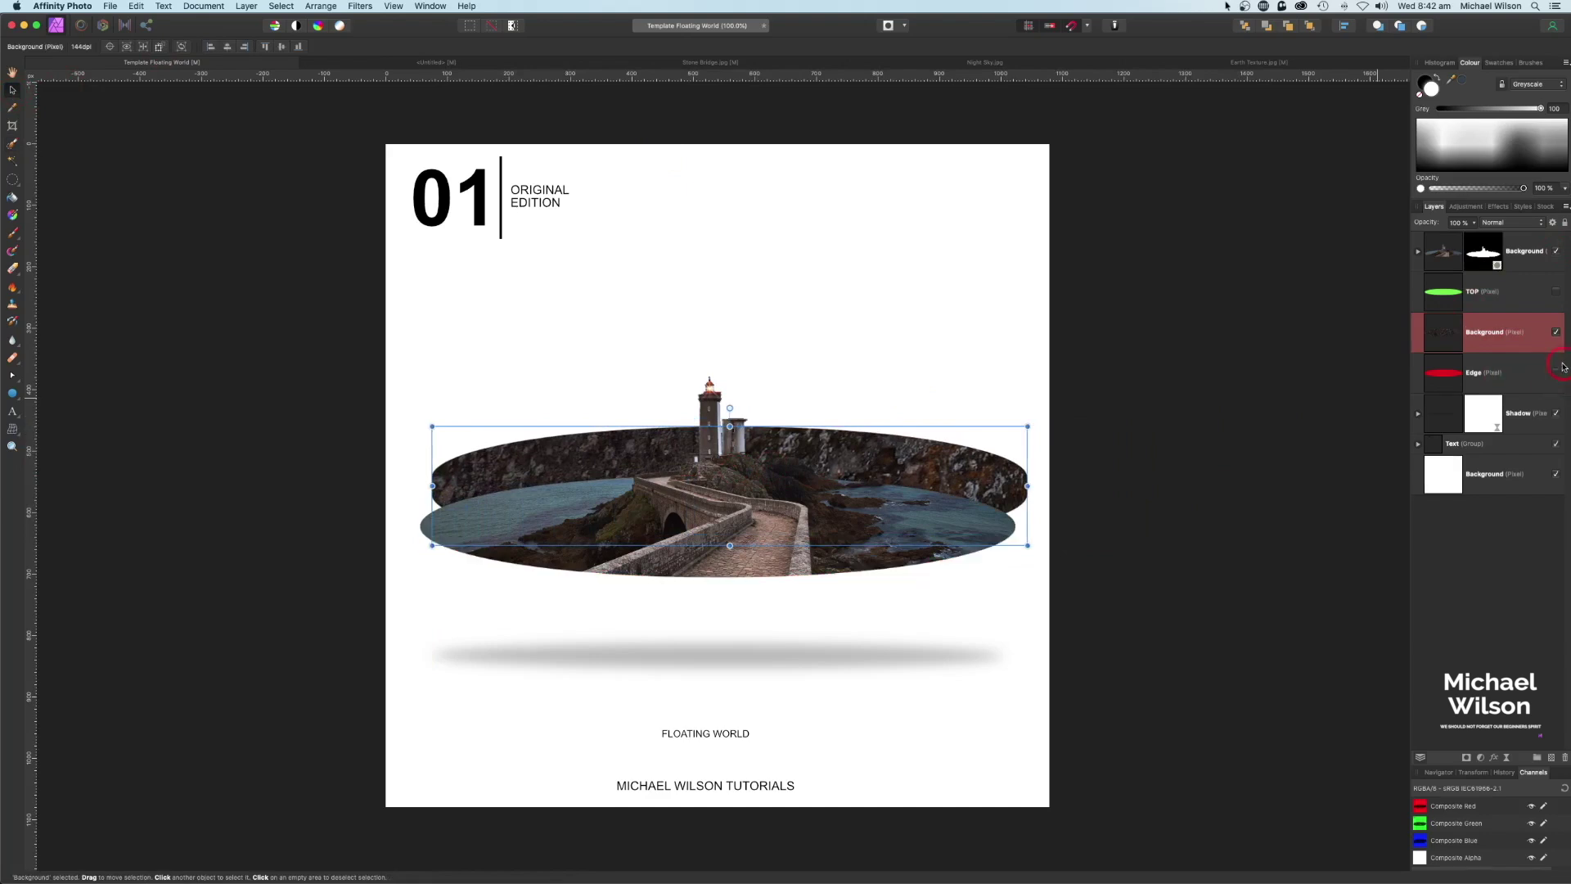
left_click_drag(955, 477, 946, 528)
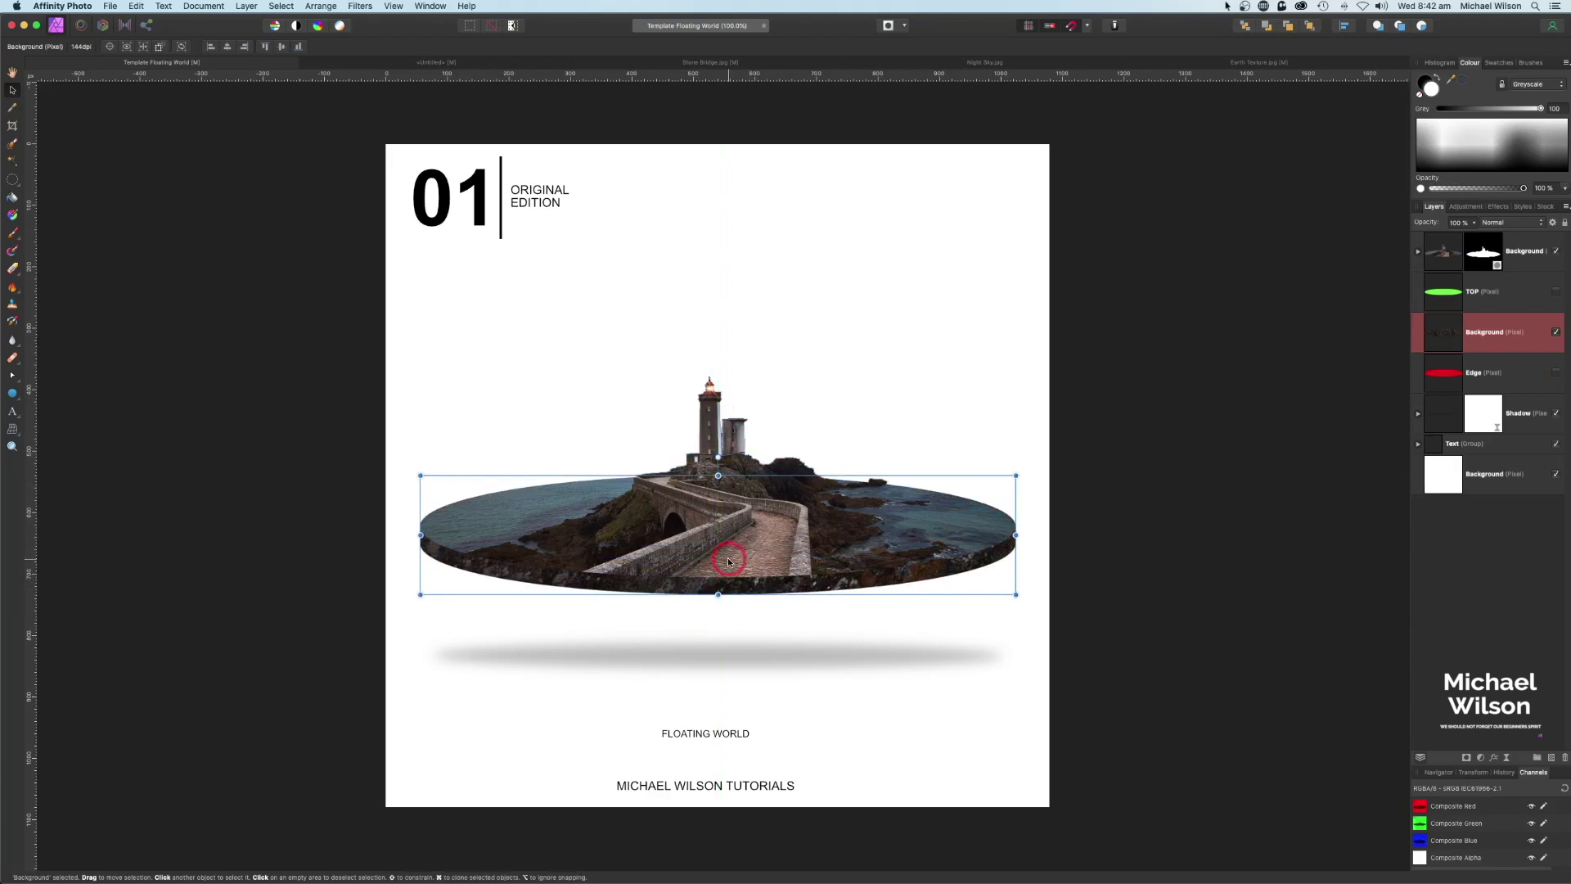
left_click(77, 141)
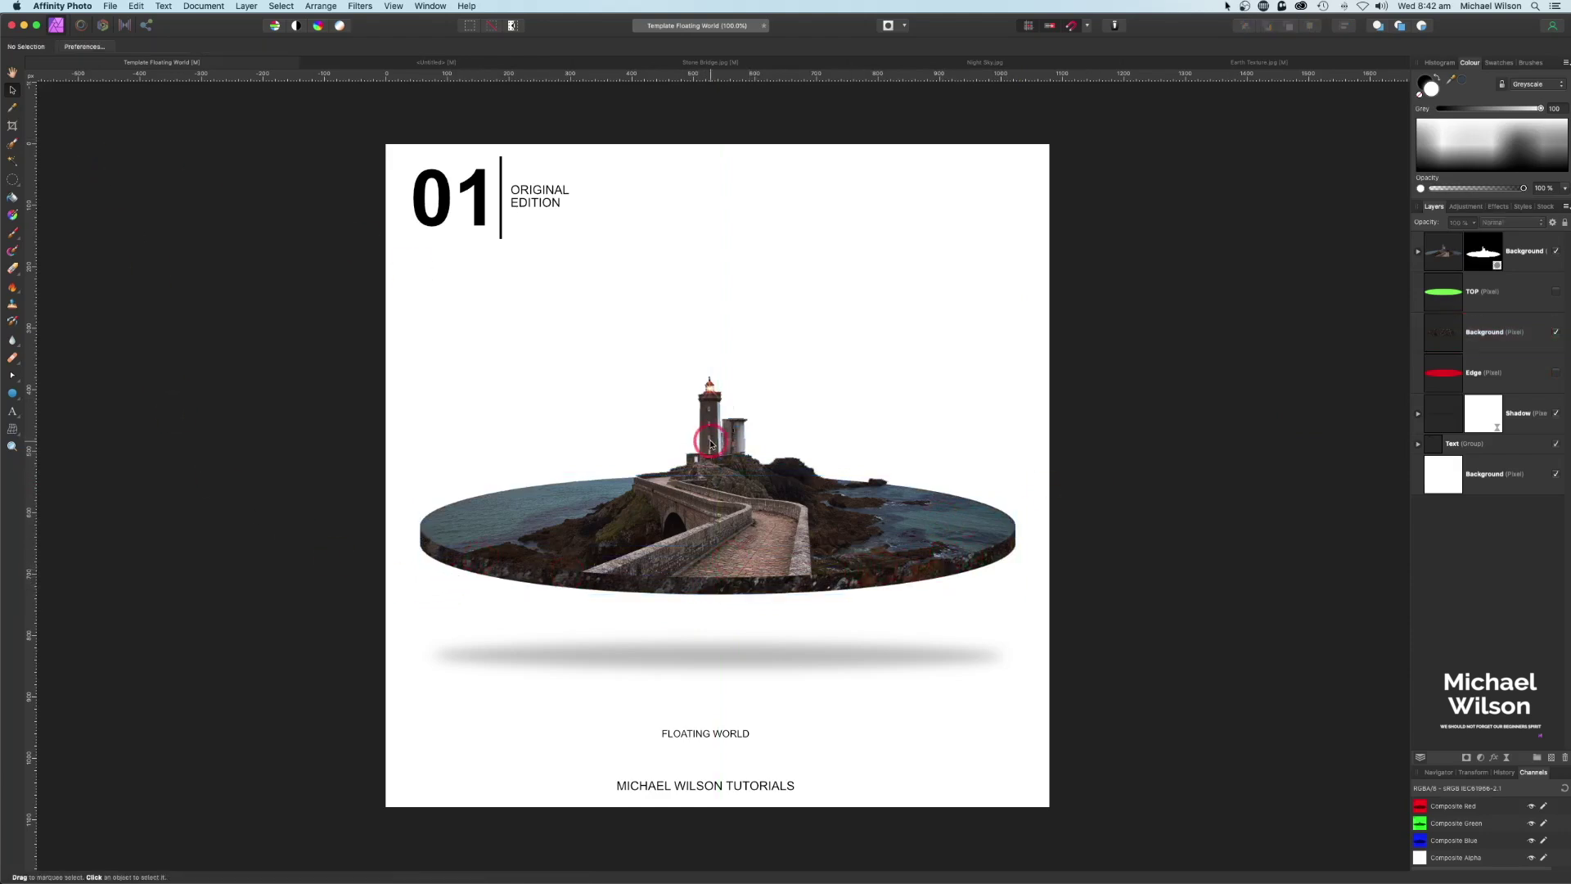
Select the mask of the lighthouse photo layer and reduce the soft white Paint Brush to about 38 px wide.
key("super+plus")
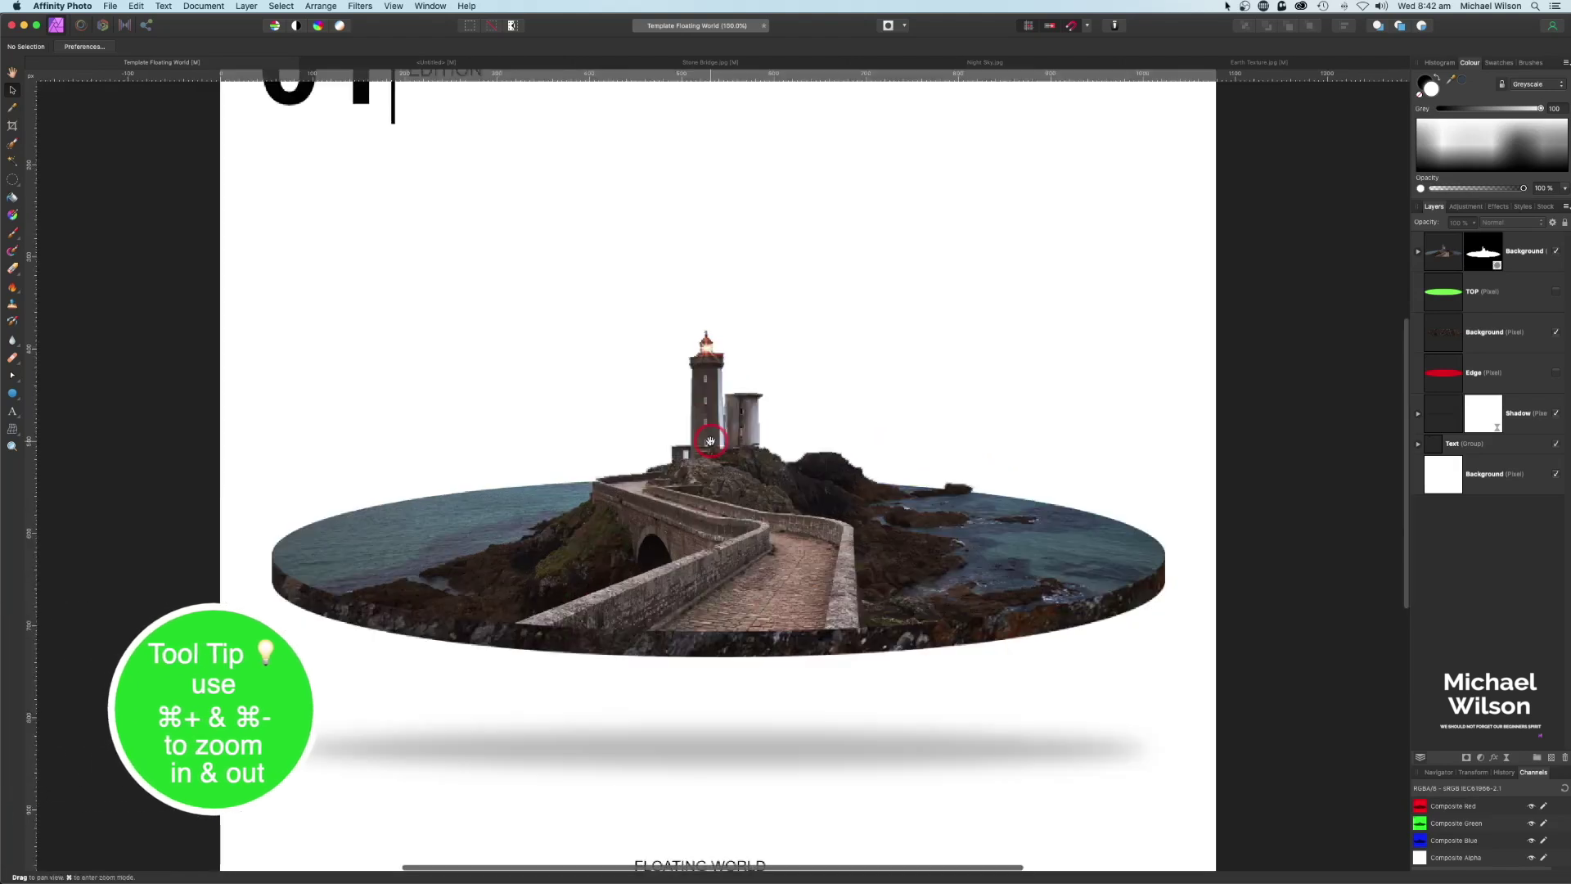
left_click_drag(720, 464, 715, 351)
left_click(1466, 254)
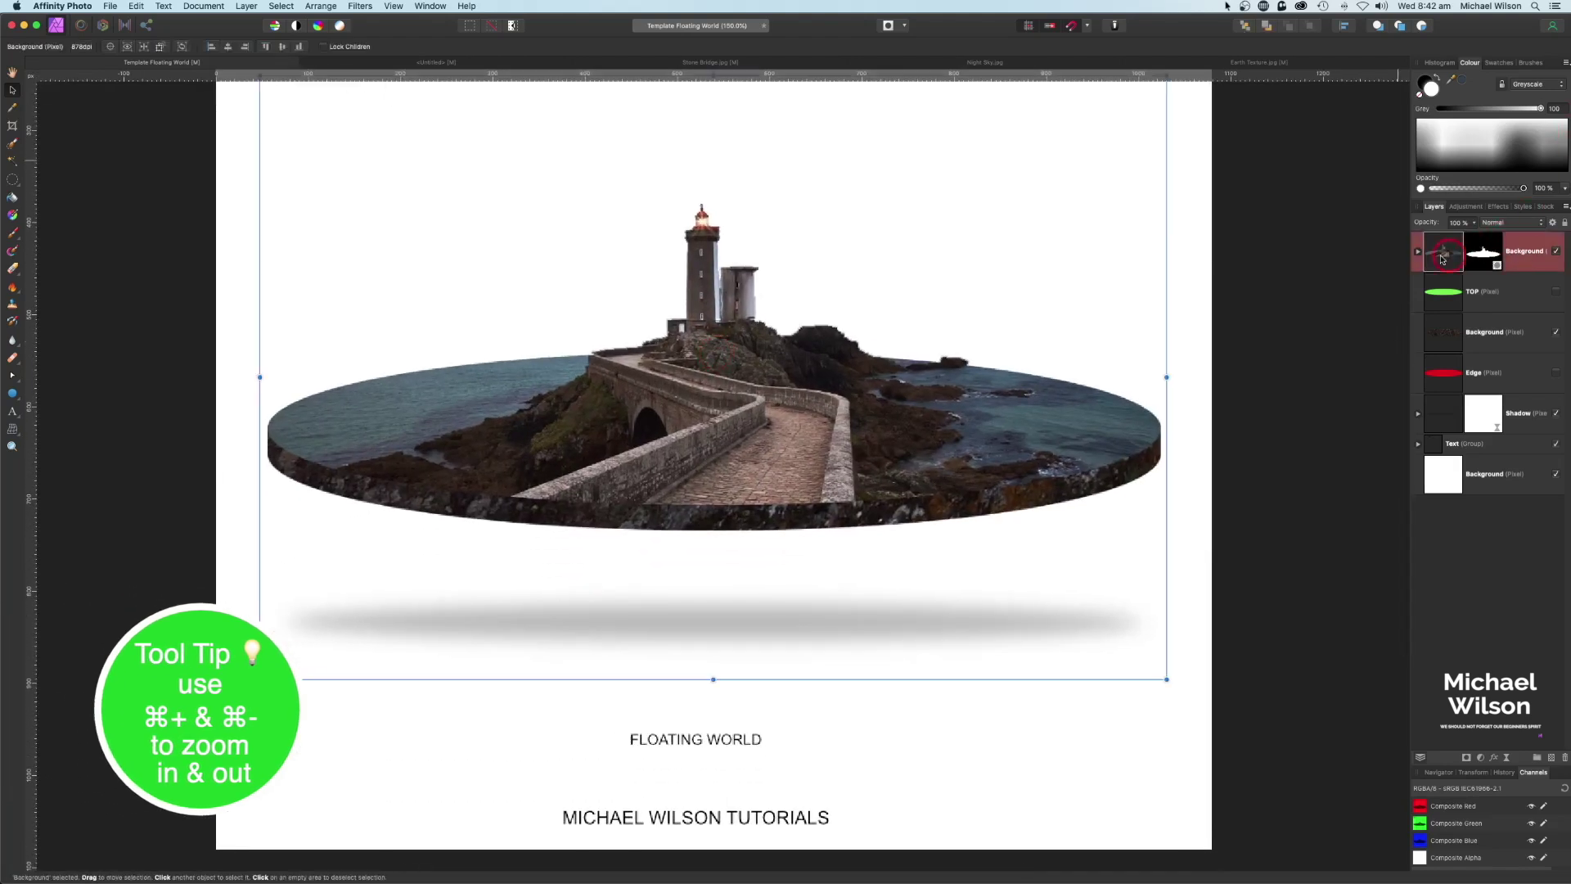
left_click(1418, 252)
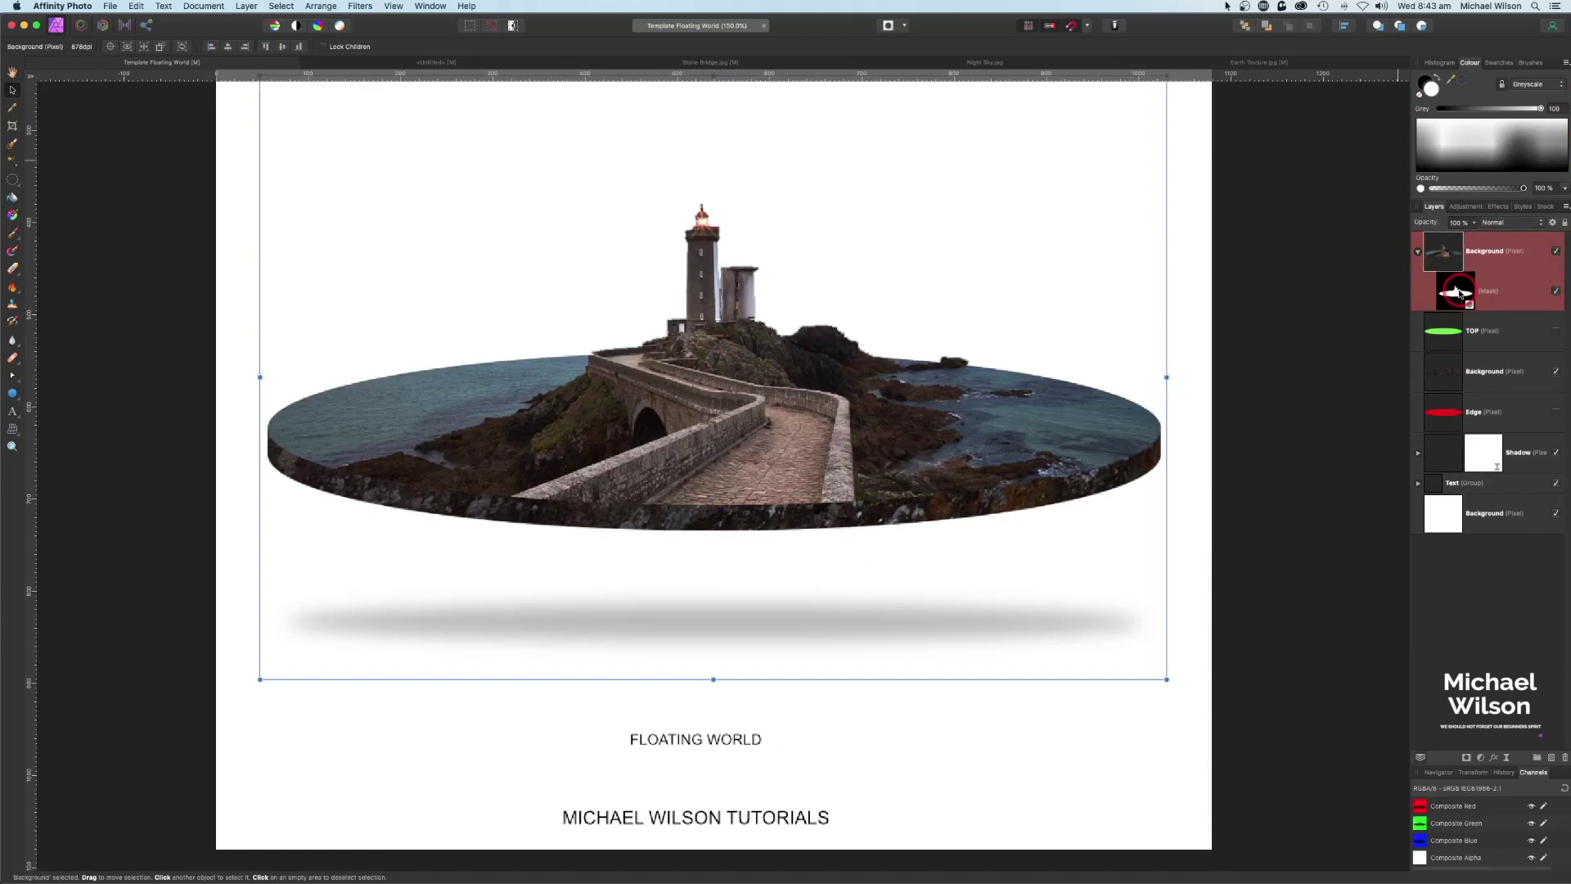
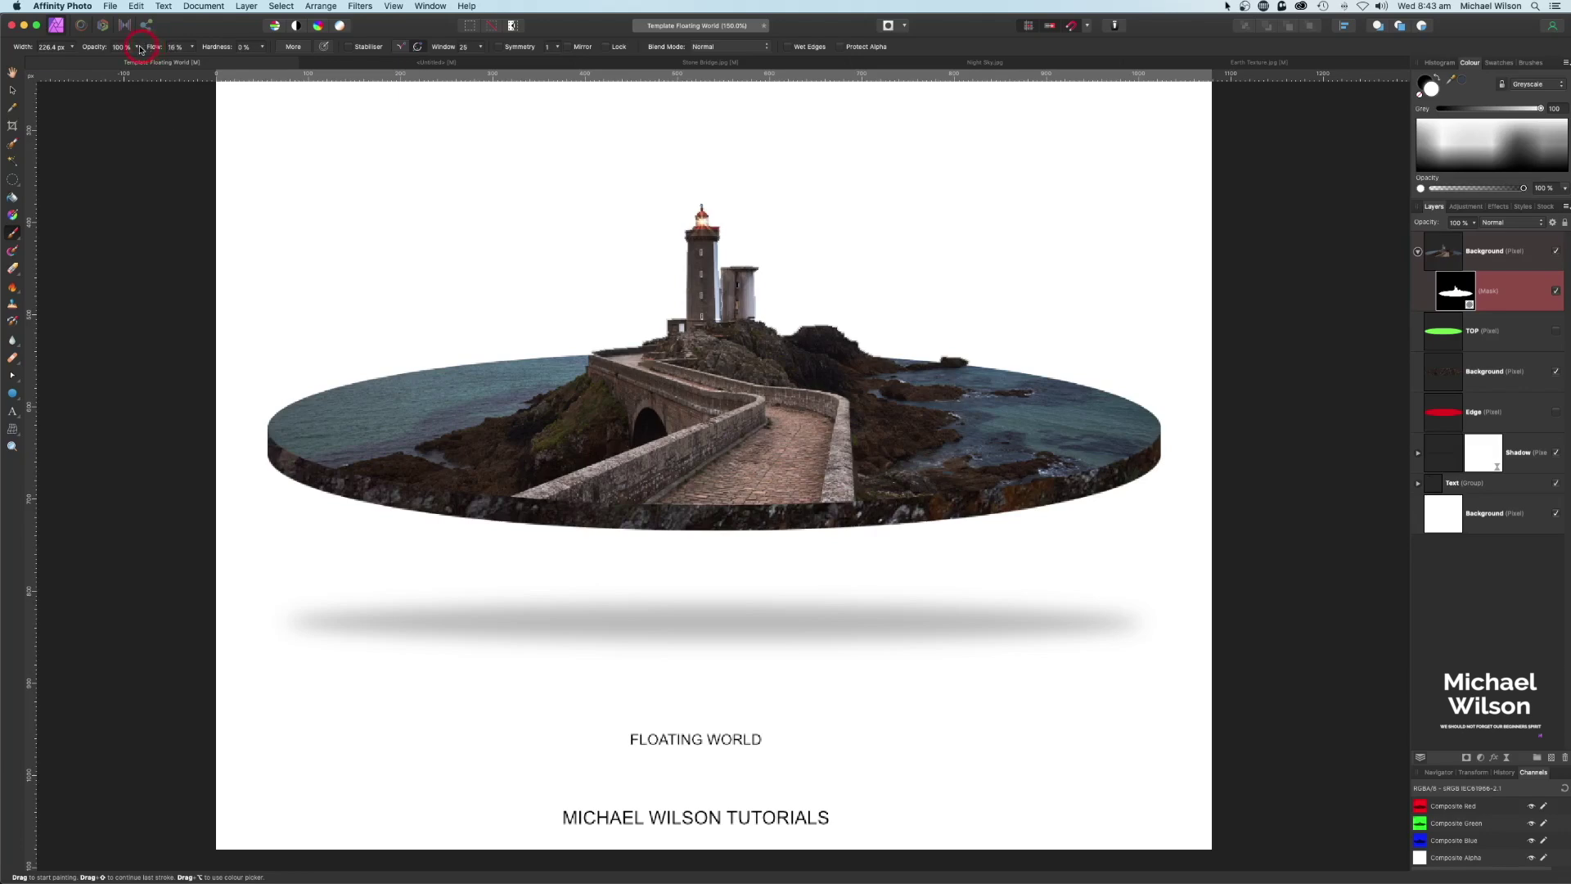
left_click(597, 326)
key("bracketleft")
key("bracketleft")
key("bracketleft")
key("bracketleft")
key("bracketleft")
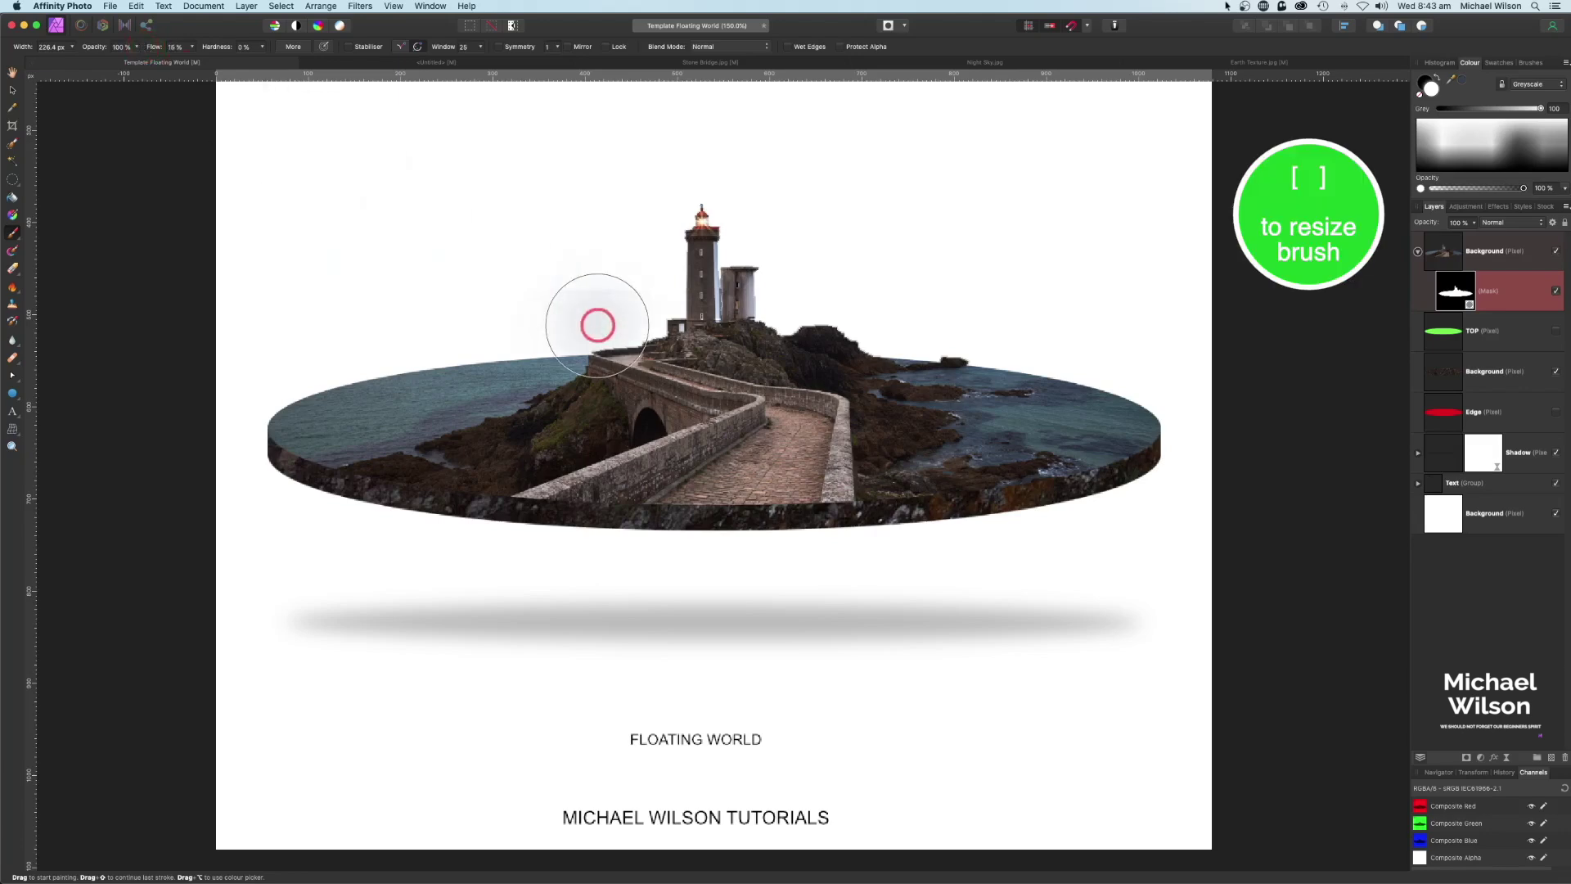
key("bracketleft")
key("bracketleft")
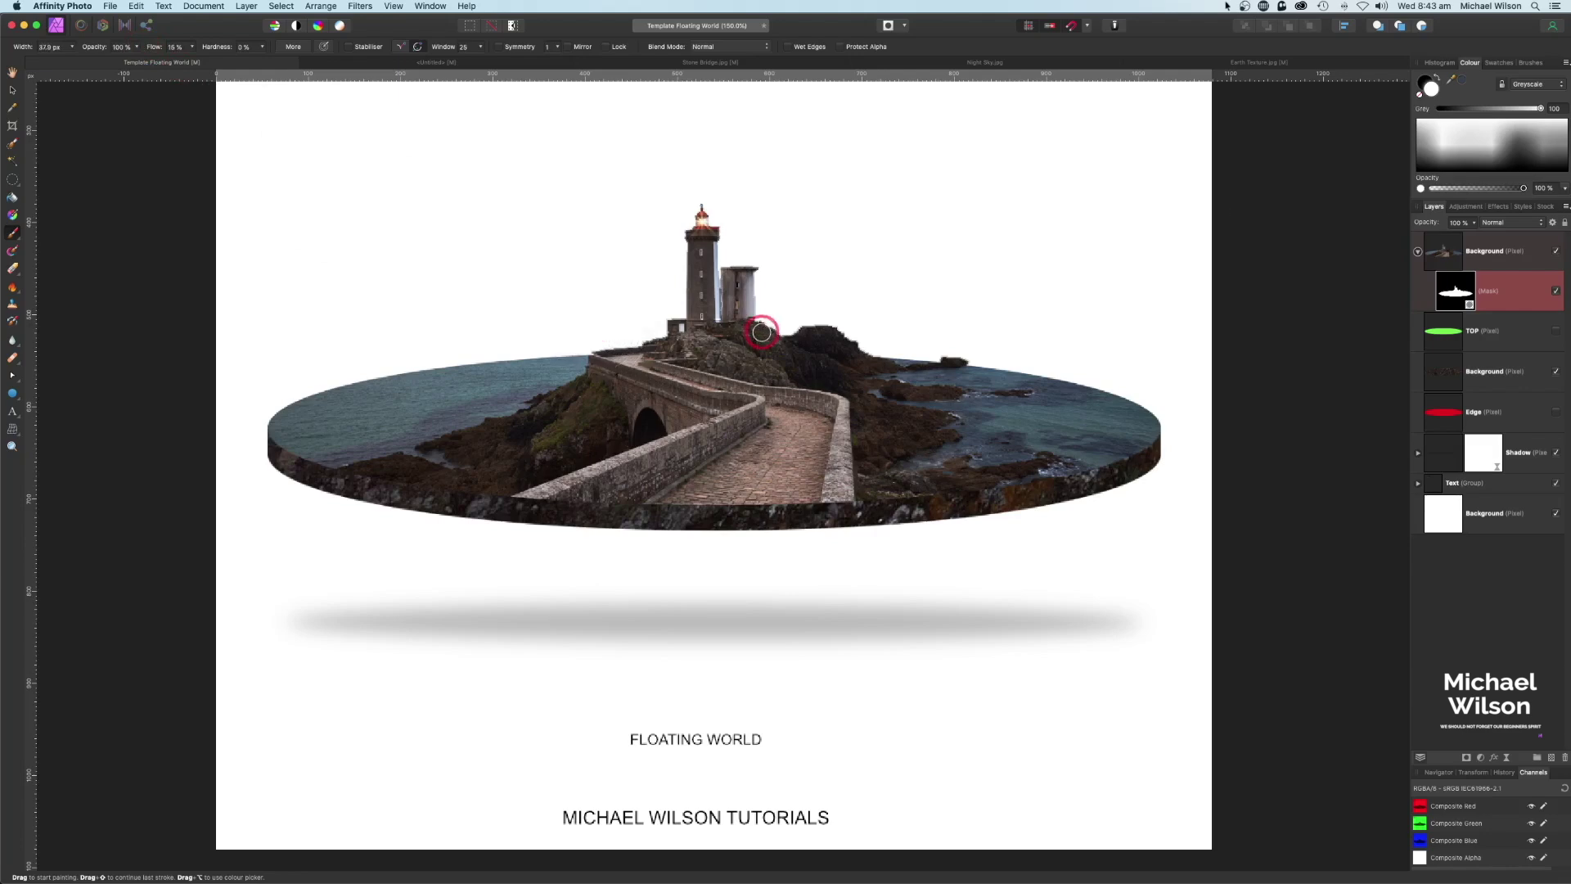
Paint white on the mask at the disc's front so the cobbled path and bridge walls extend down to the rim.
key("space")
left_click_drag(816, 427, 827, 415)
scroll(828, 415, "up", 5)
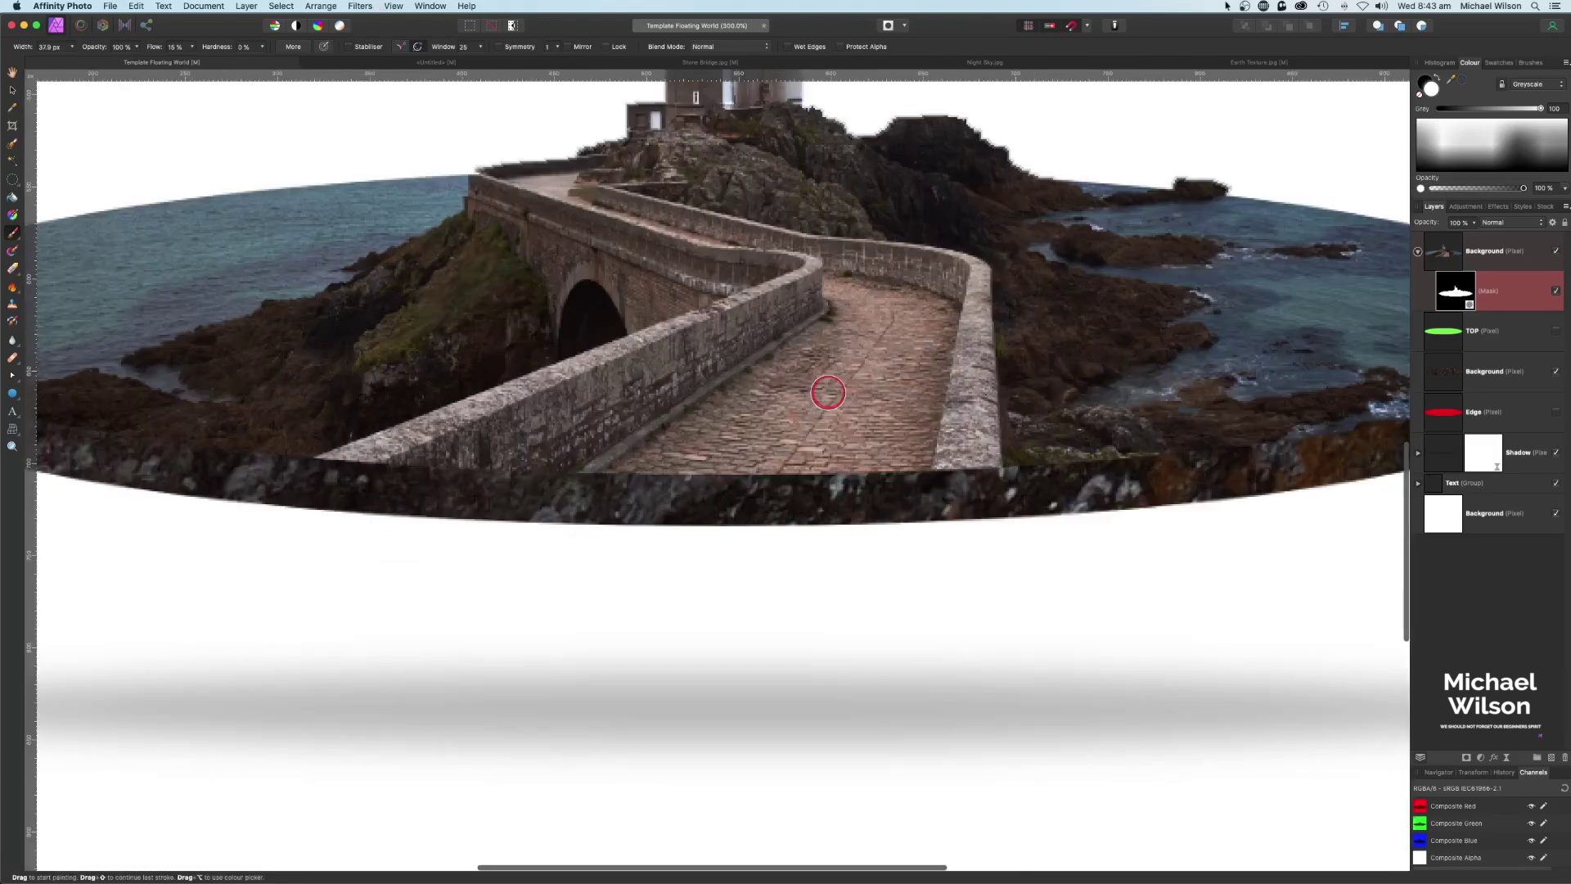
mouse_move(736, 470)
left_mouse_down()
mouse_move(754, 474)
mouse_move(666, 474)
mouse_move(845, 473)
mouse_move(344, 469)
mouse_move(704, 471)
left_mouse_up()
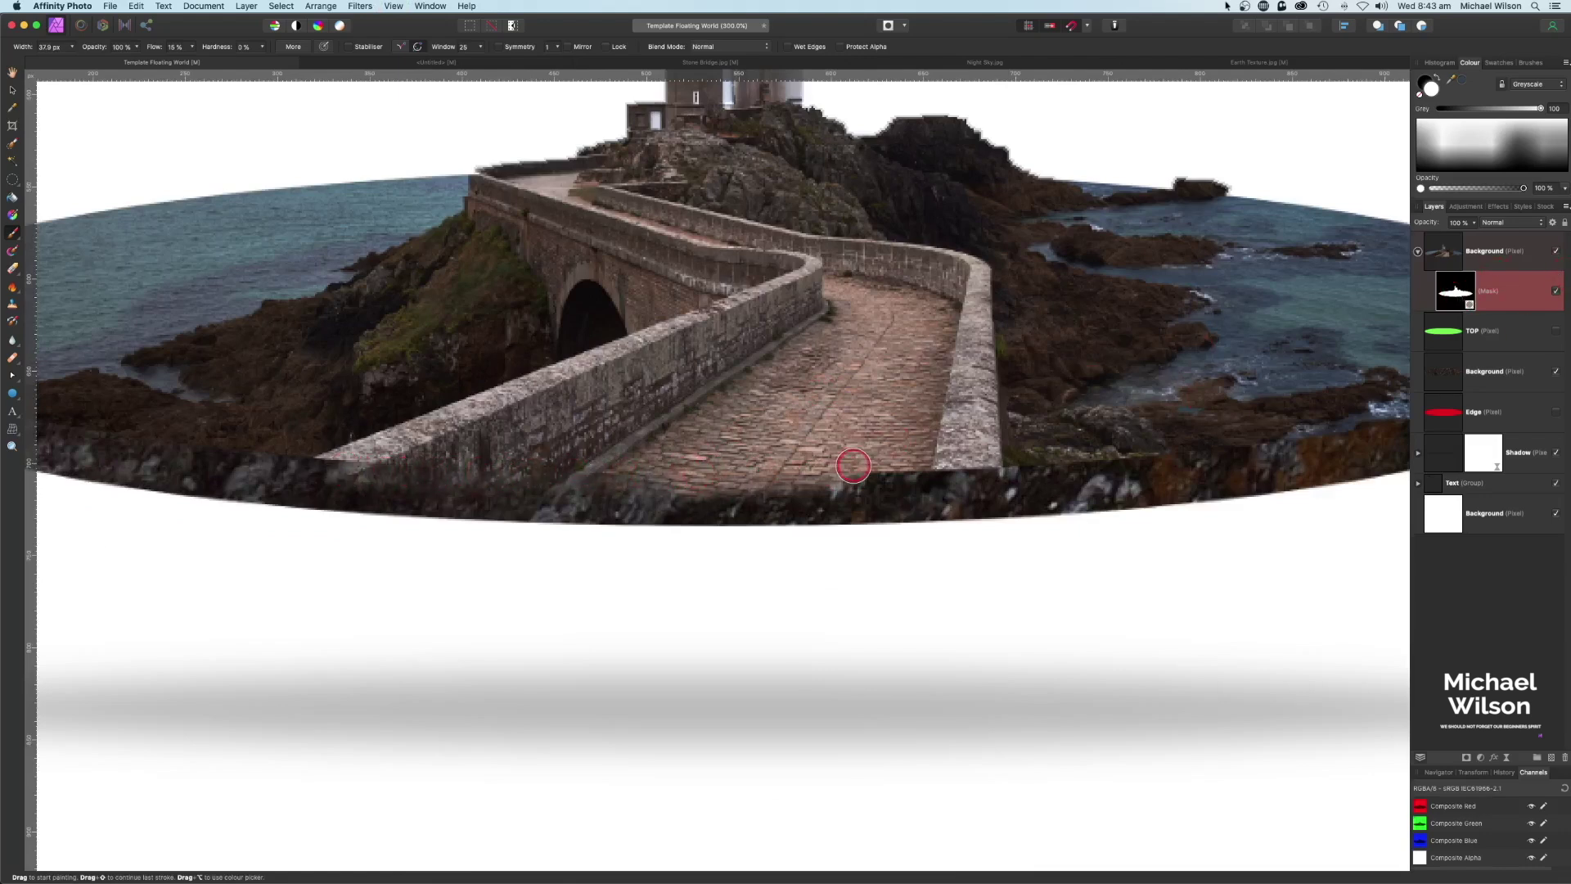
mouse_move(907, 444)
left_mouse_down()
mouse_move(880, 468)
mouse_move(750, 495)
mouse_move(310, 481)
mouse_move(328, 470)
mouse_move(310, 486)
mouse_move(580, 496)
mouse_move(942, 472)
mouse_move(882, 477)
mouse_move(976, 485)
mouse_move(527, 502)
mouse_move(323, 492)
mouse_move(333, 472)
mouse_move(289, 496)
left_mouse_up()
mouse_move(943, 479)
left_mouse_down()
mouse_move(974, 473)
mouse_move(941, 516)
mouse_move(533, 491)
mouse_move(633, 514)
mouse_move(936, 512)
mouse_move(440, 506)
left_mouse_up()
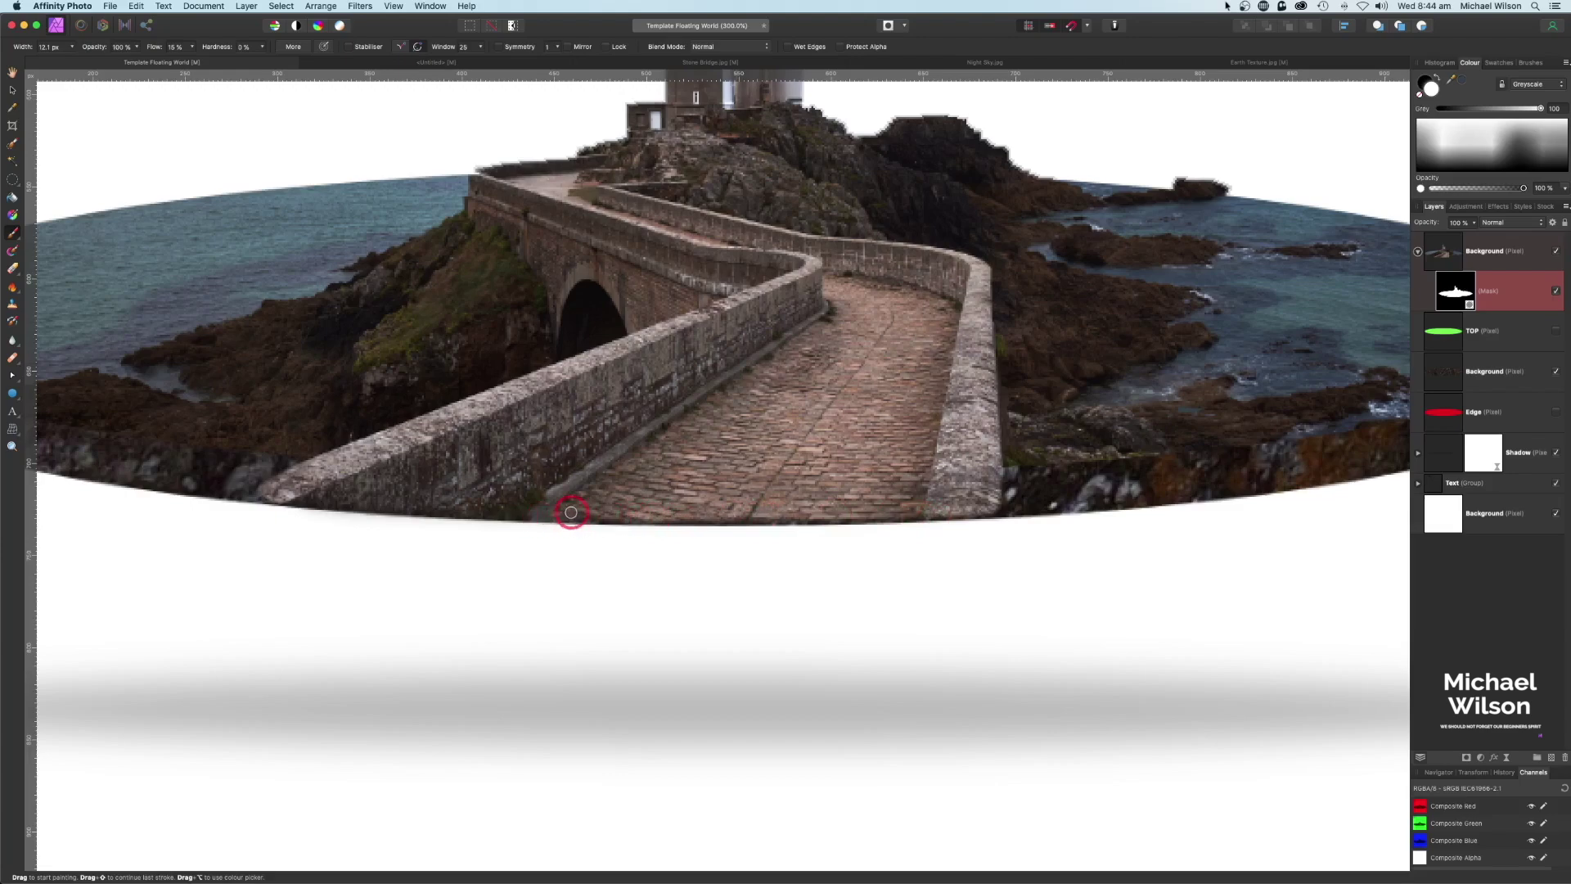
Touch up the mask along the front rim on both sides of the bridge to blend the rocks into the stone edge.
scroll(482, 491, "down", 3)
scroll(996, 506, "up", 3)
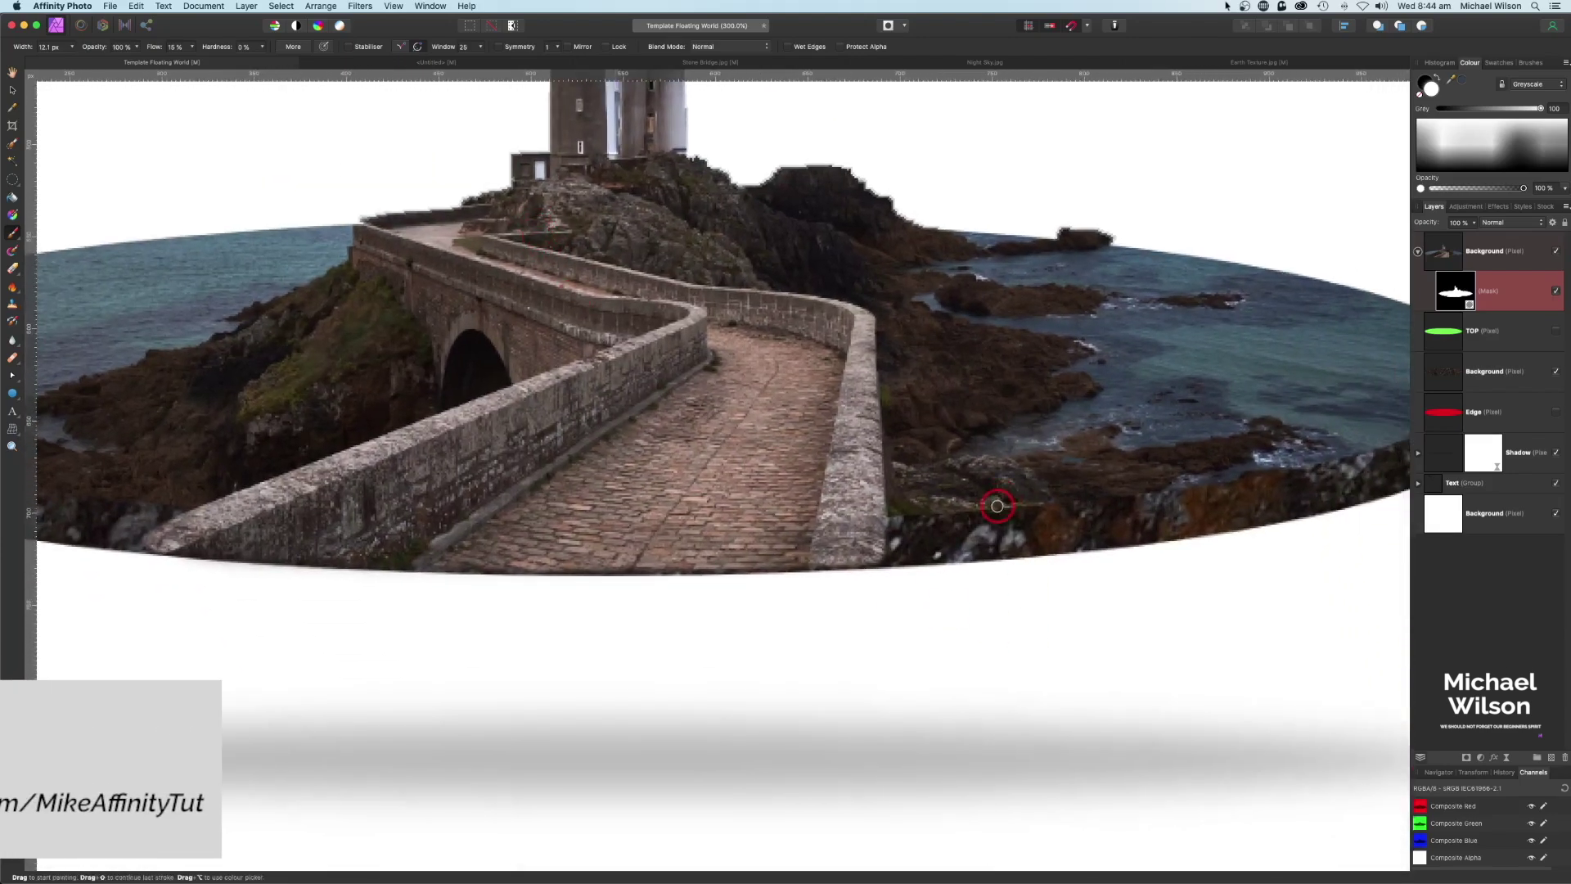
key("bracketright")
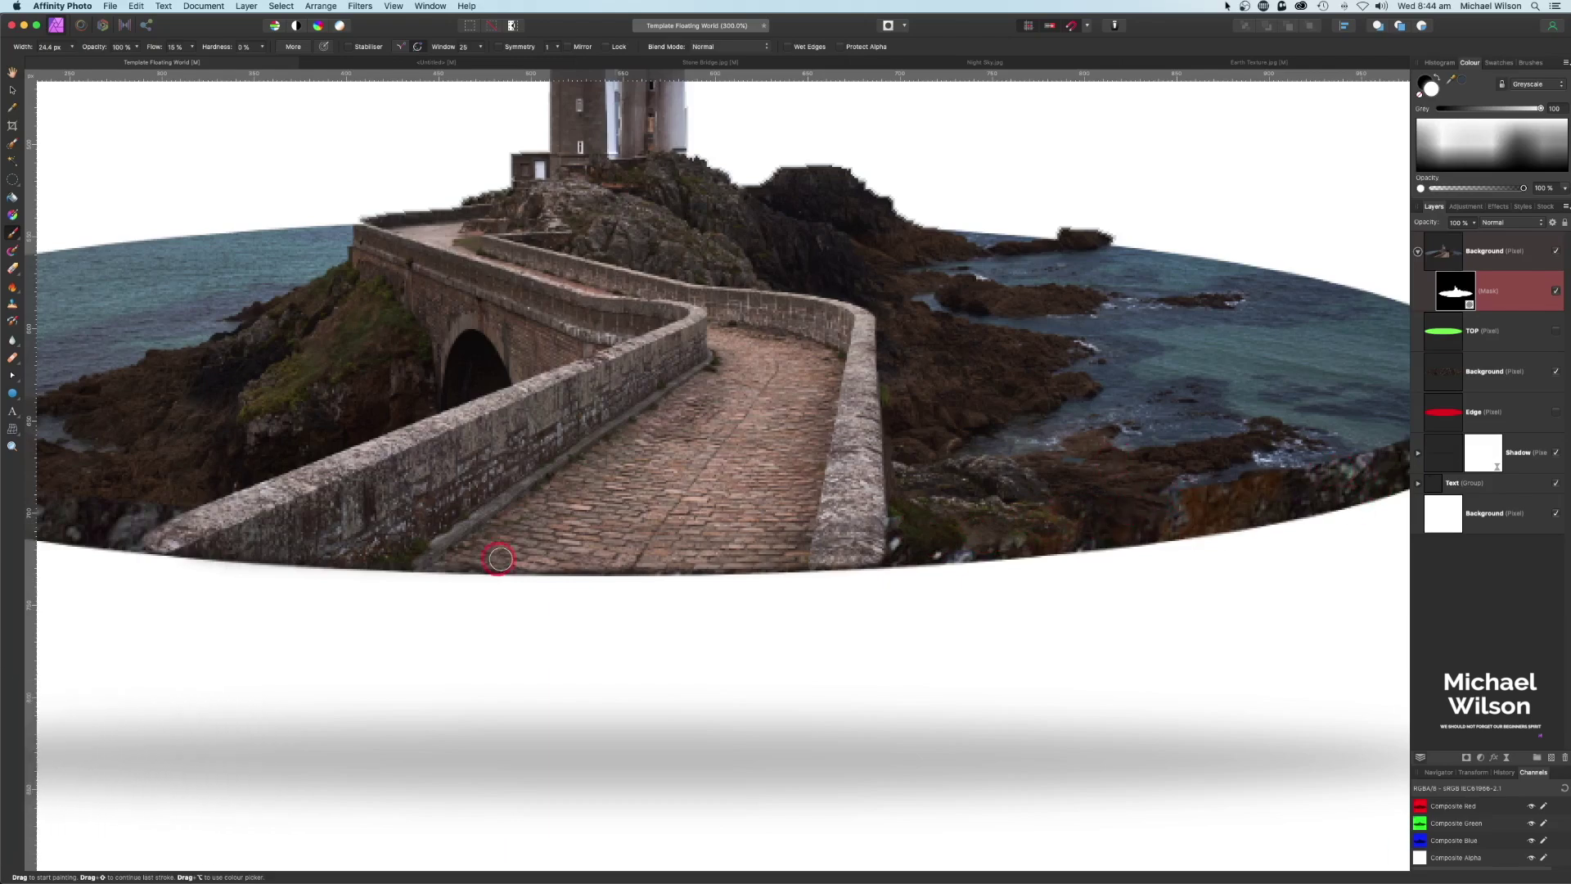
scroll(490, 533, "left", 10)
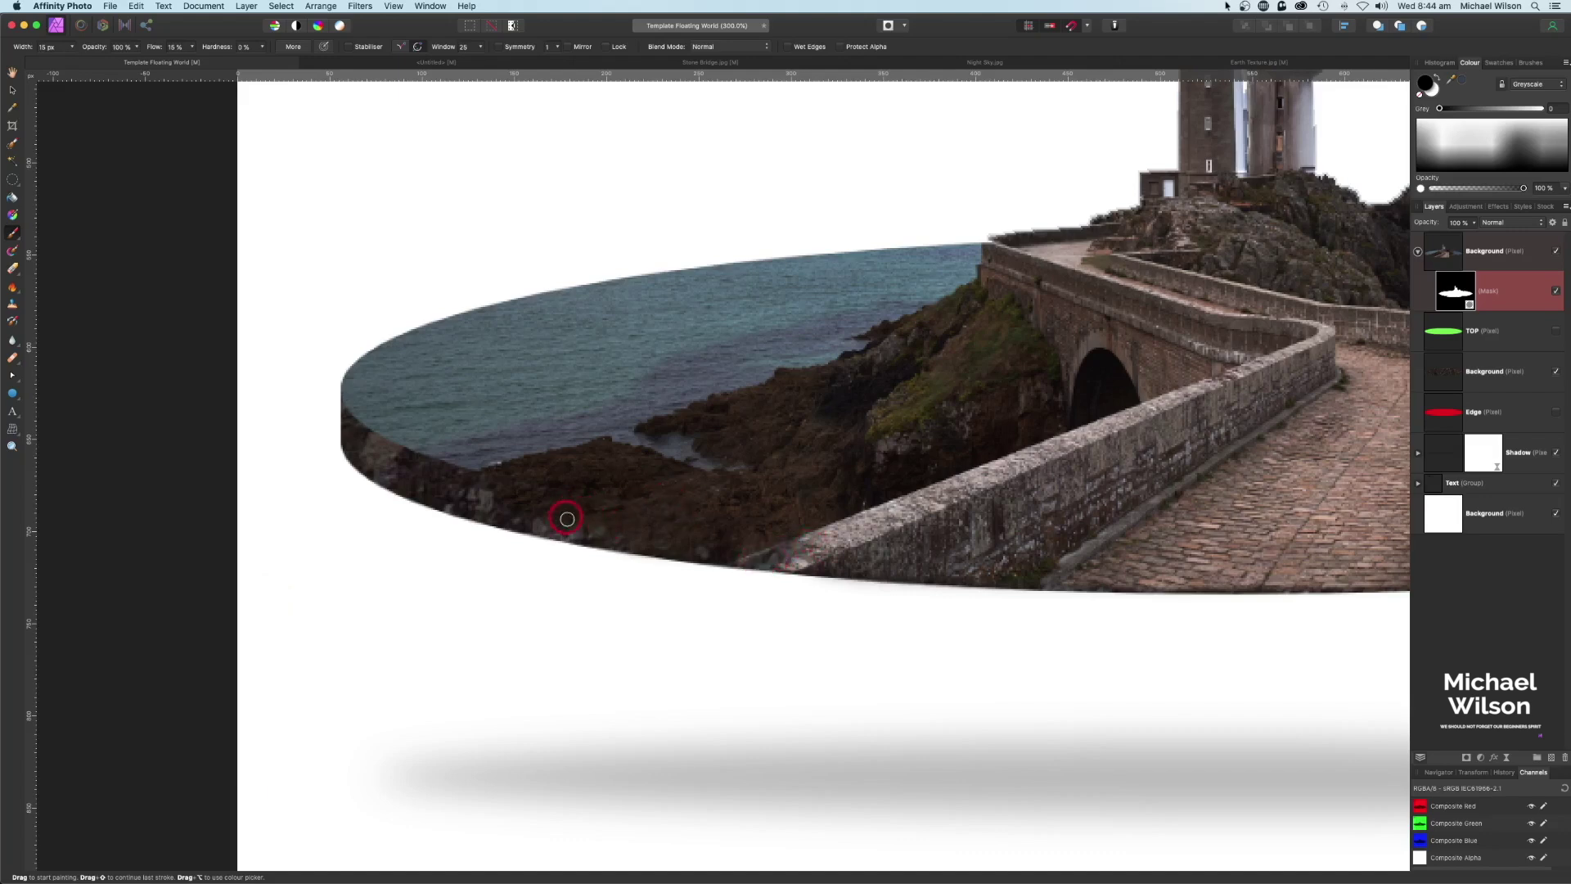
key("super+0")
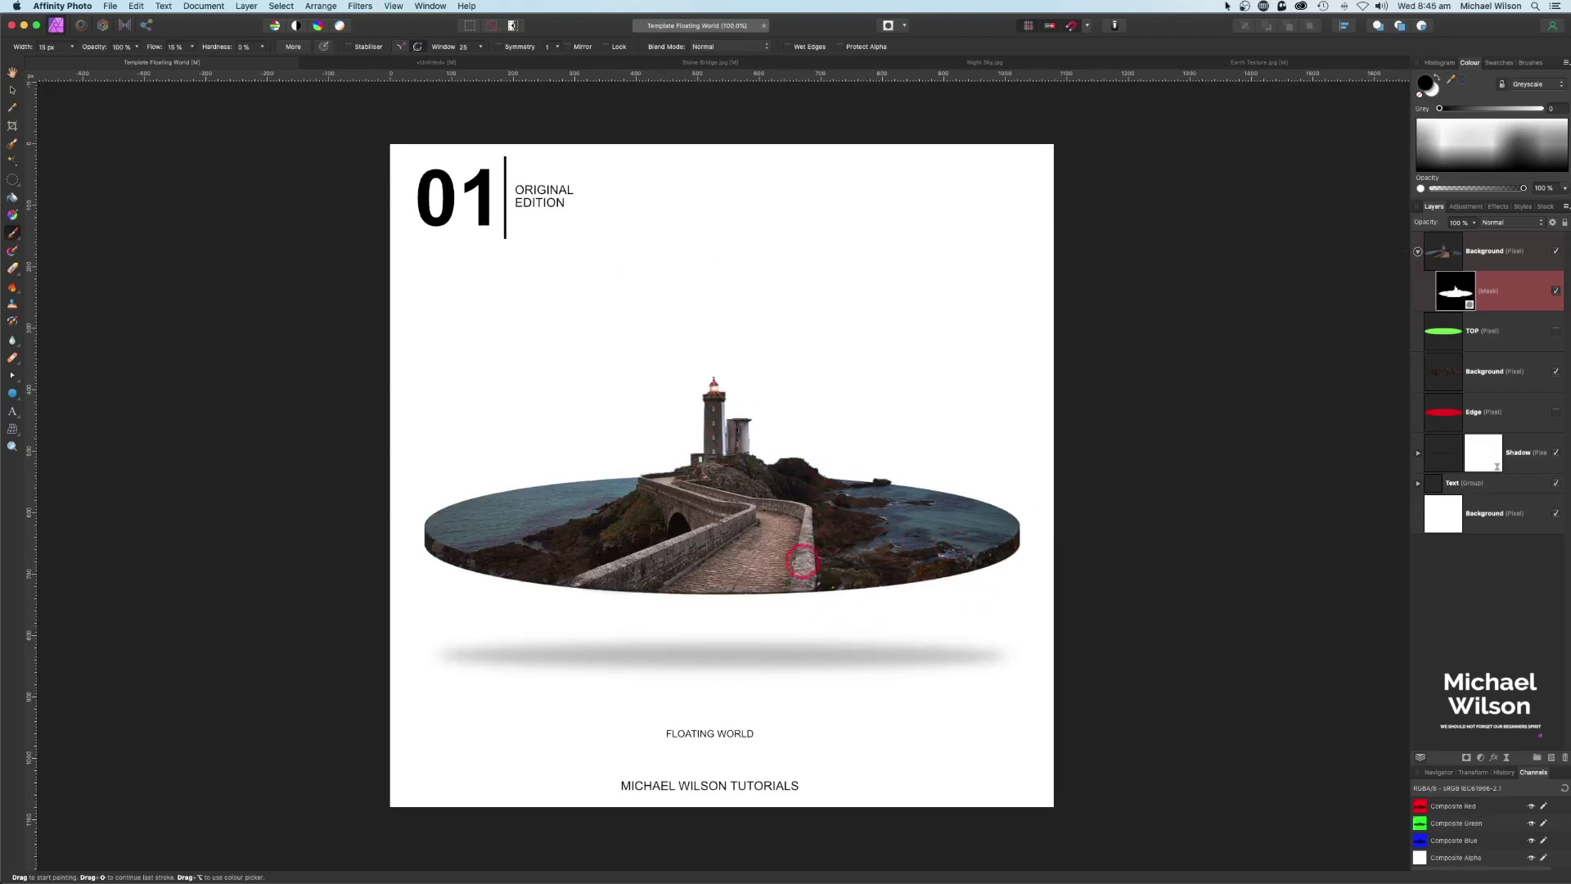
Copy the Night Sky.jpg image into the Template Floating World document and scale it down to a tall central panel.
left_click(915, 66)
key("super+c")
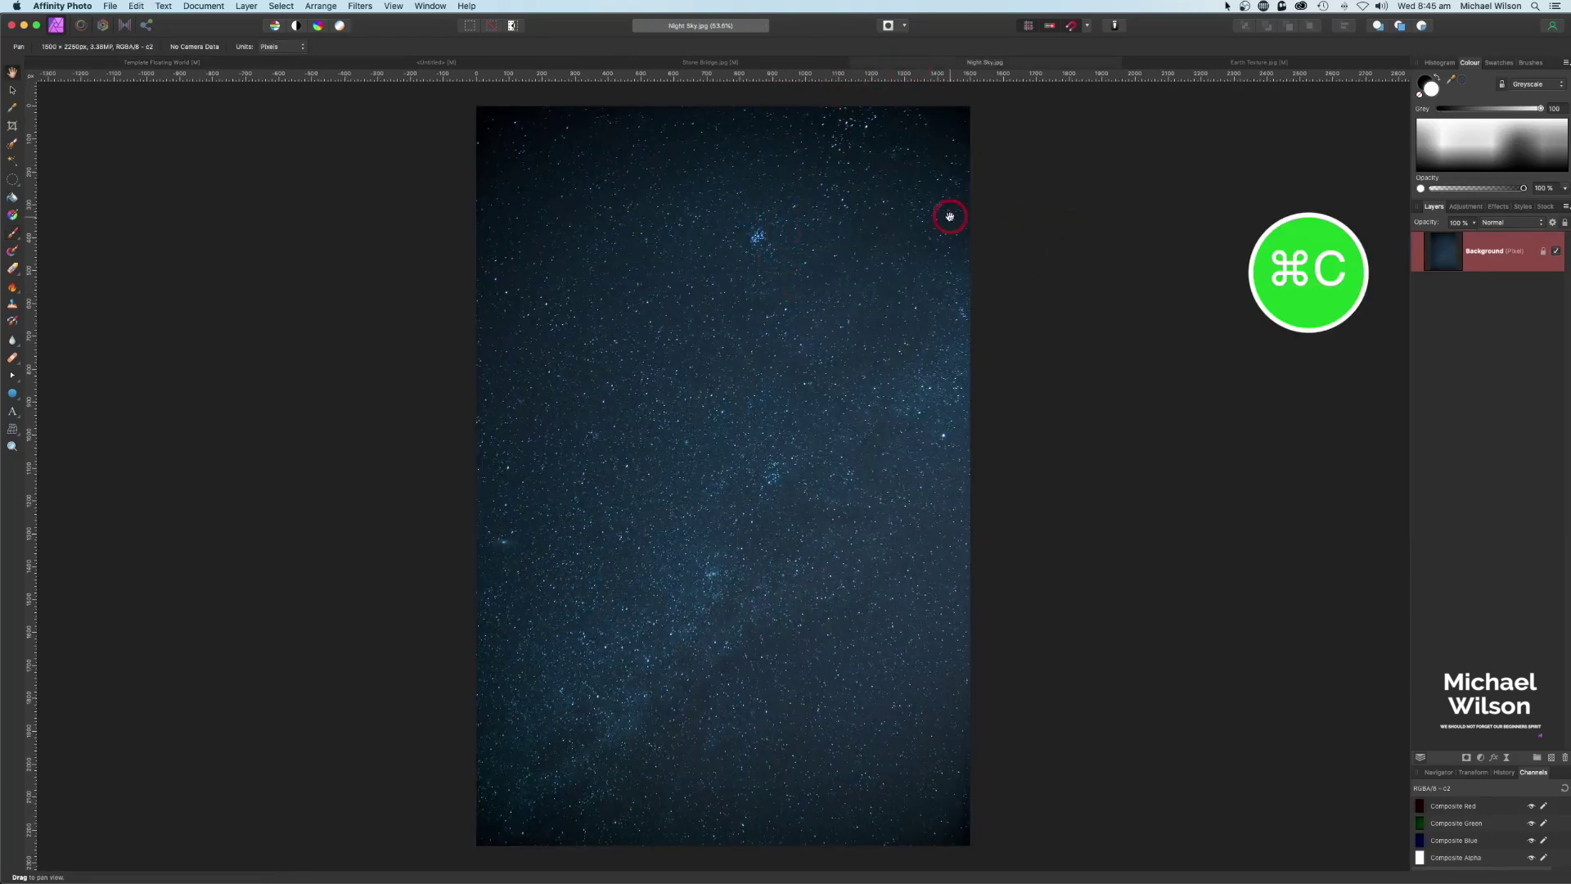
left_click(114, 65)
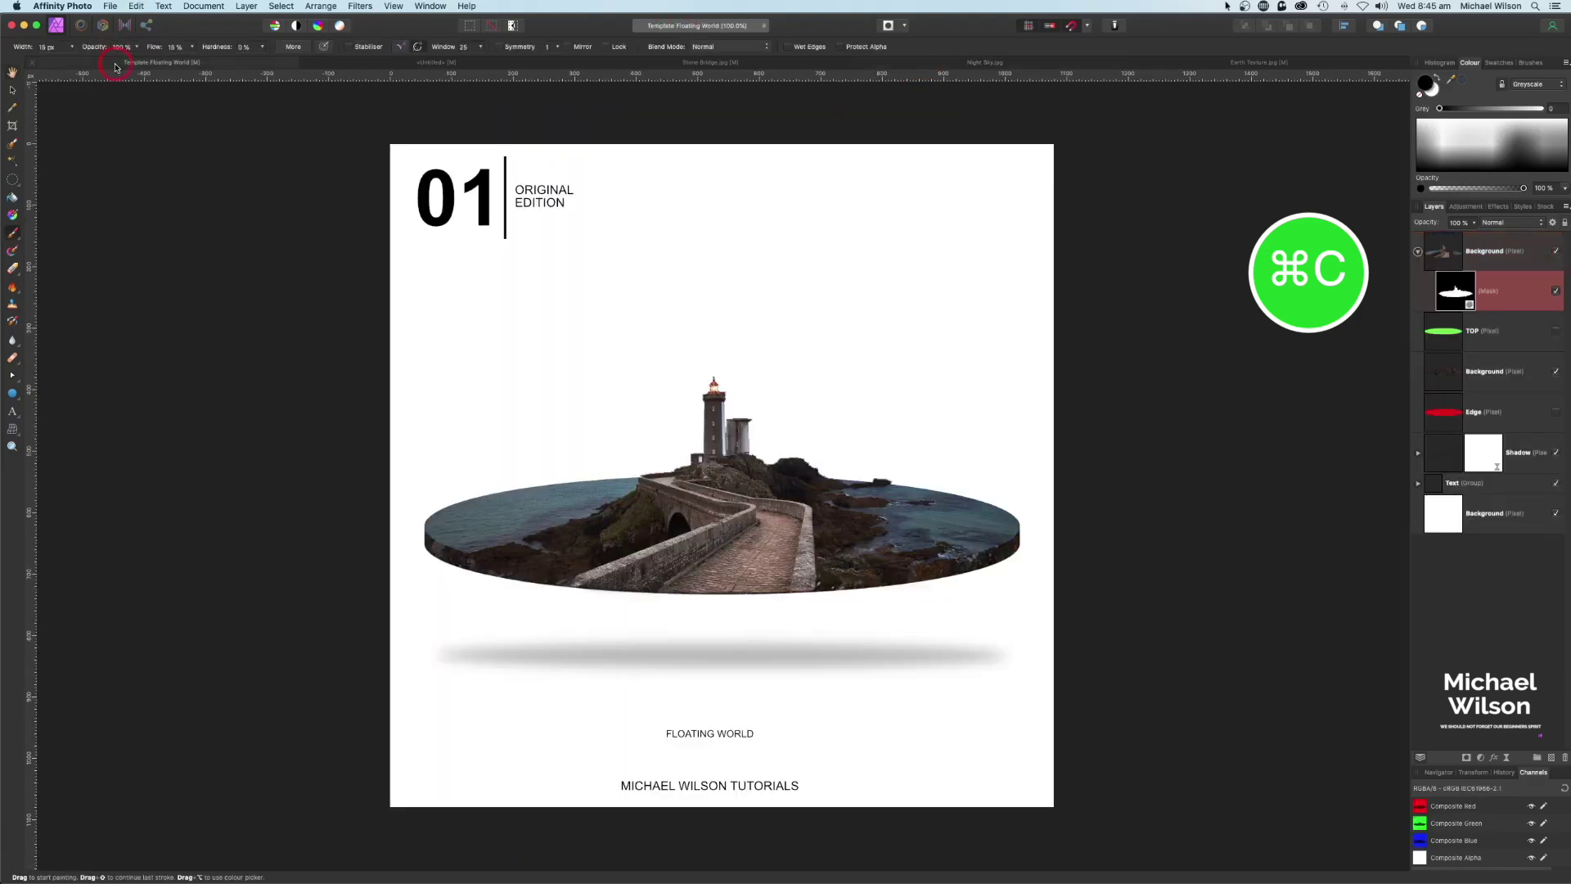
key("super+v")
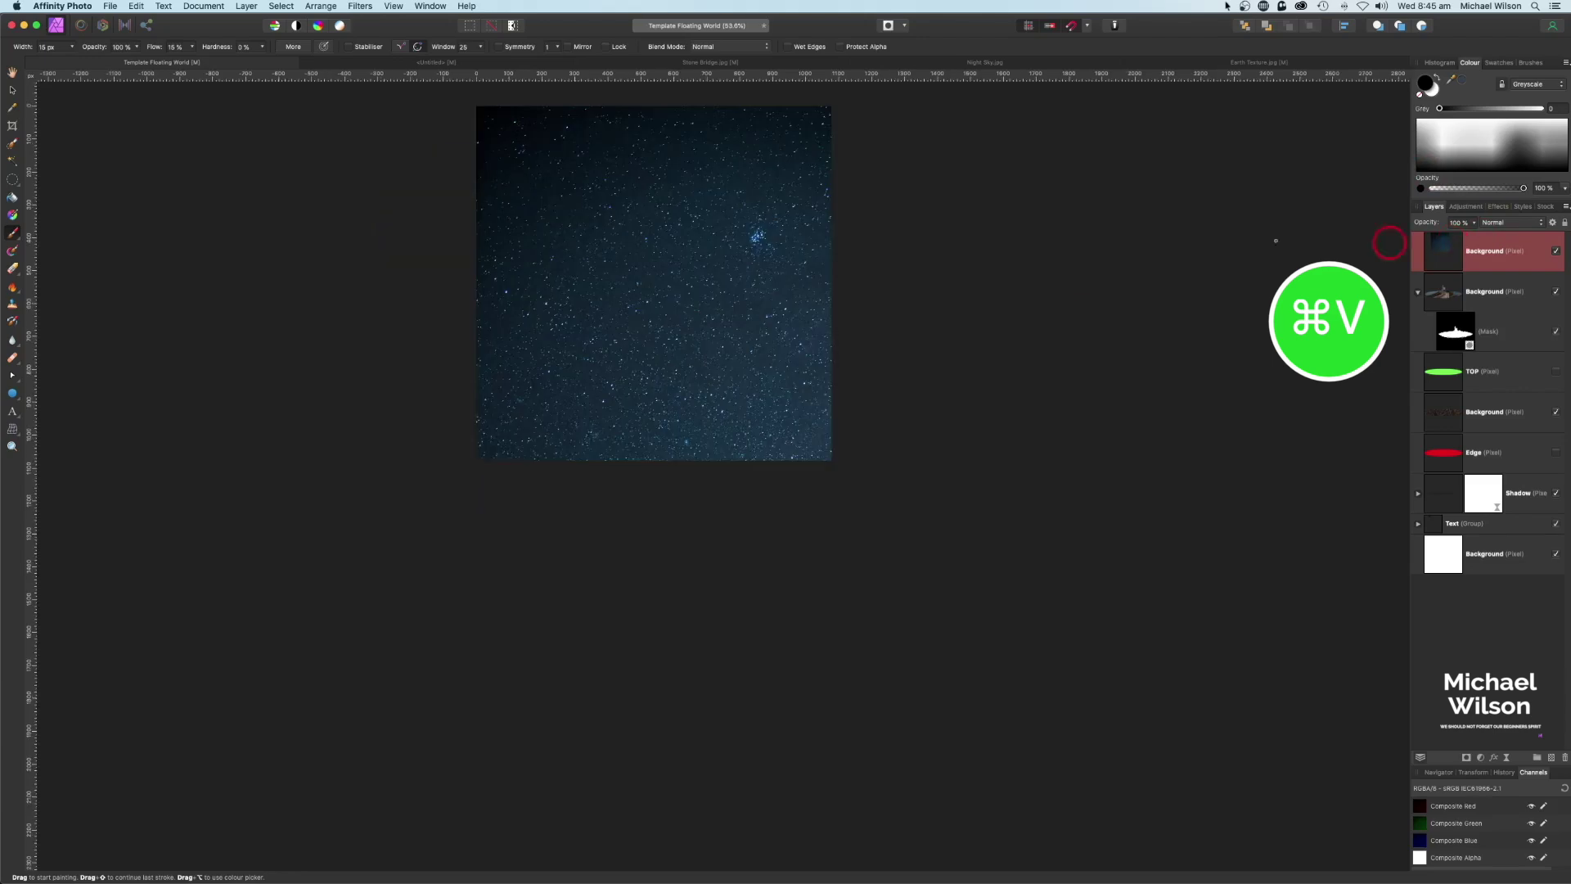
key("v")
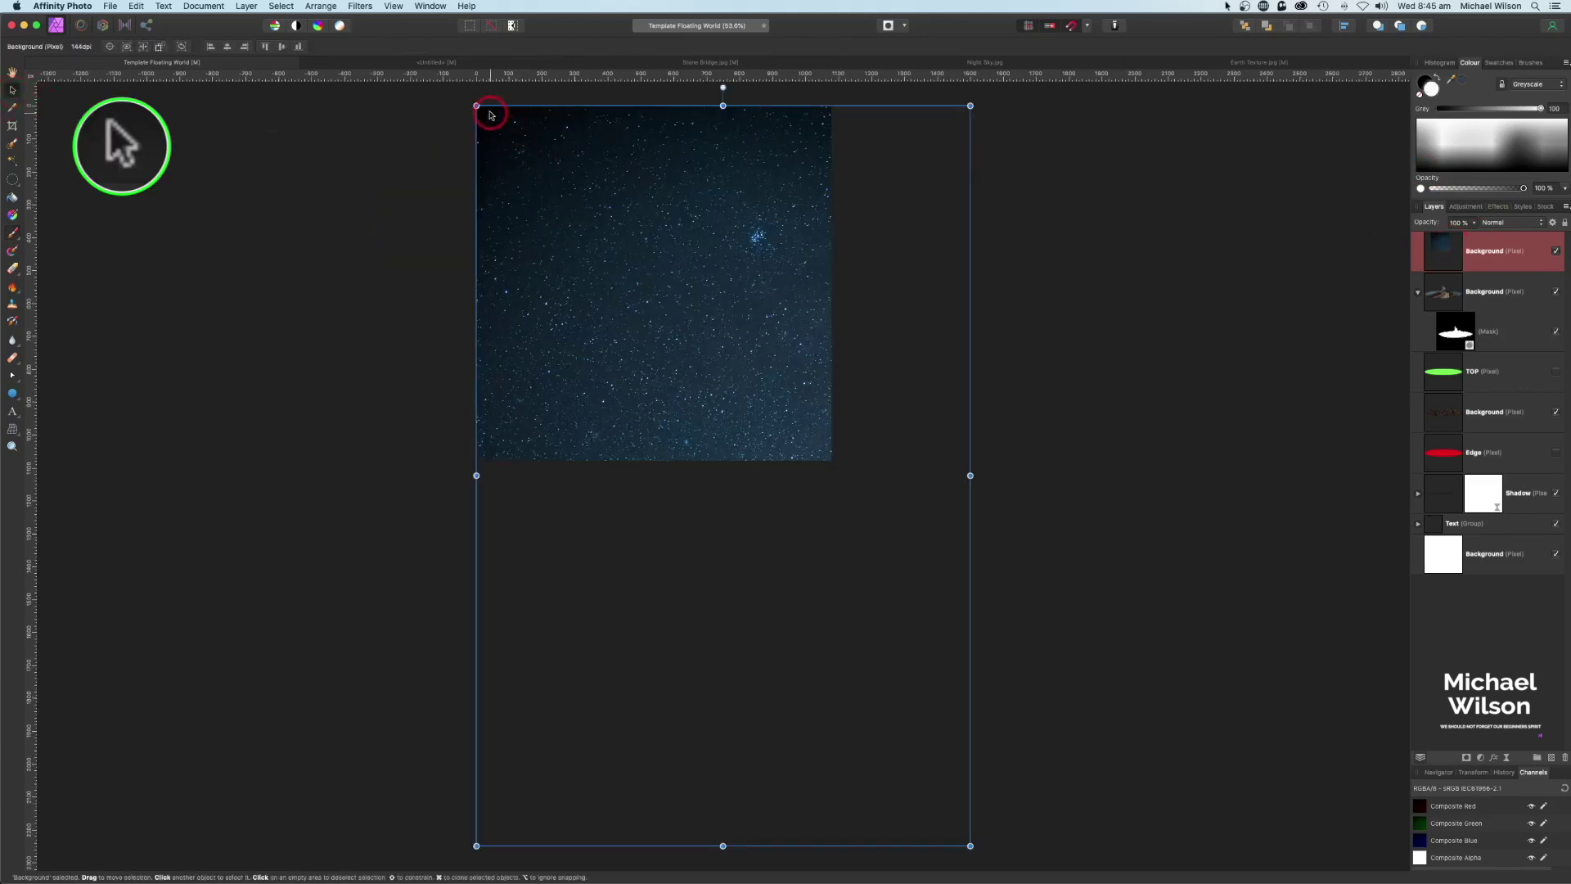
left_click_drag(476, 104, 705, 377)
key("super+1")
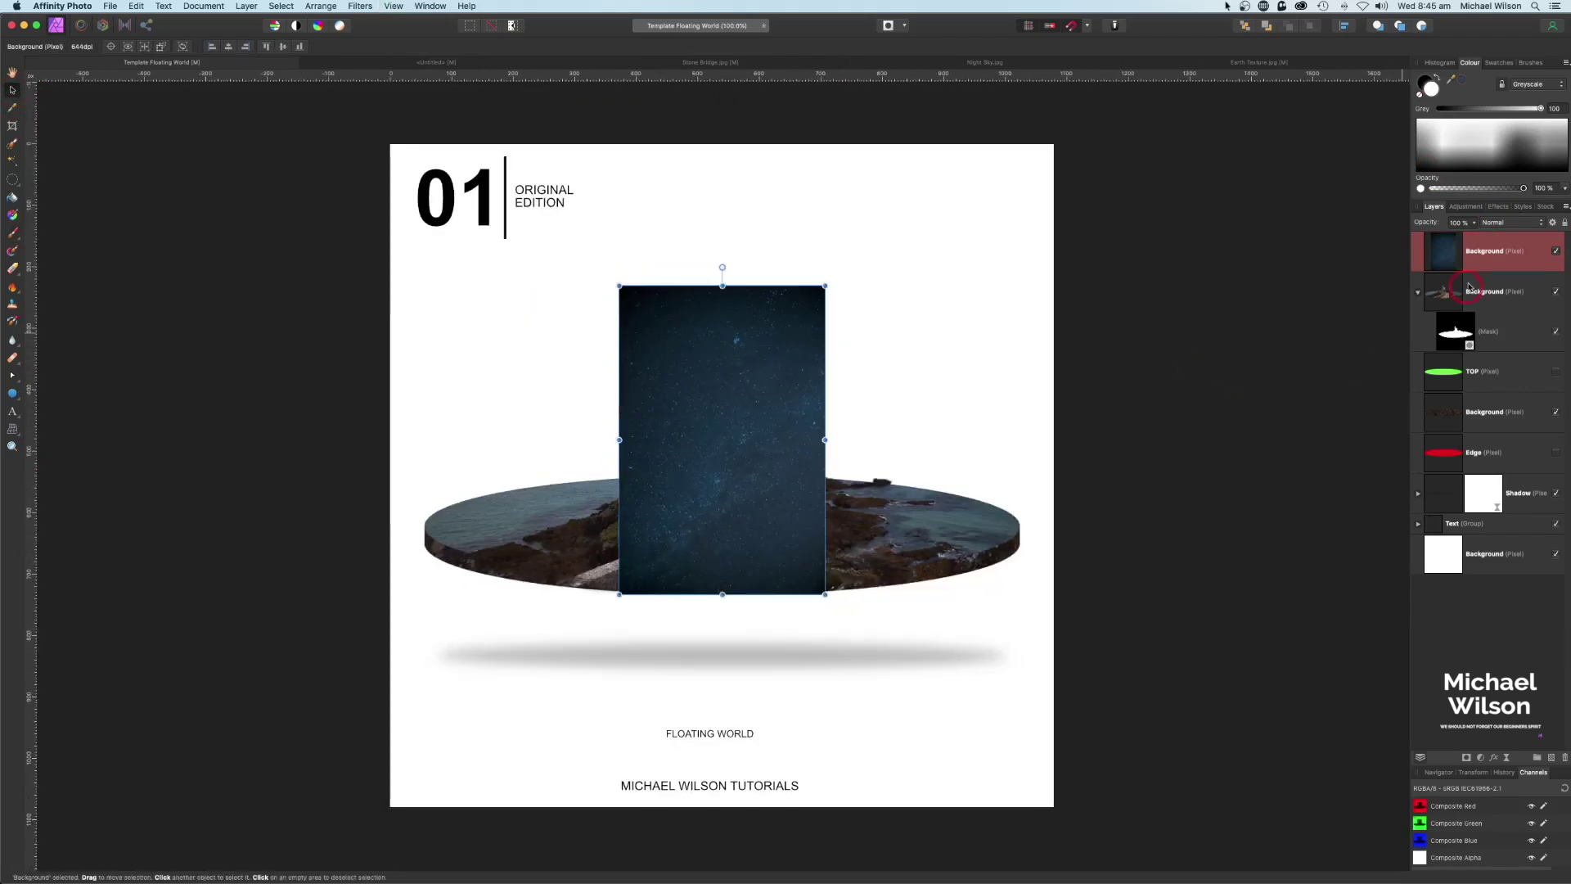
Move the night sky layer just below the Shadow layer and raise the panel so it stands centred behind the lighthouse.
left_click_drag(1491, 253, 1473, 517)
left_click_drag(763, 420, 763, 393)
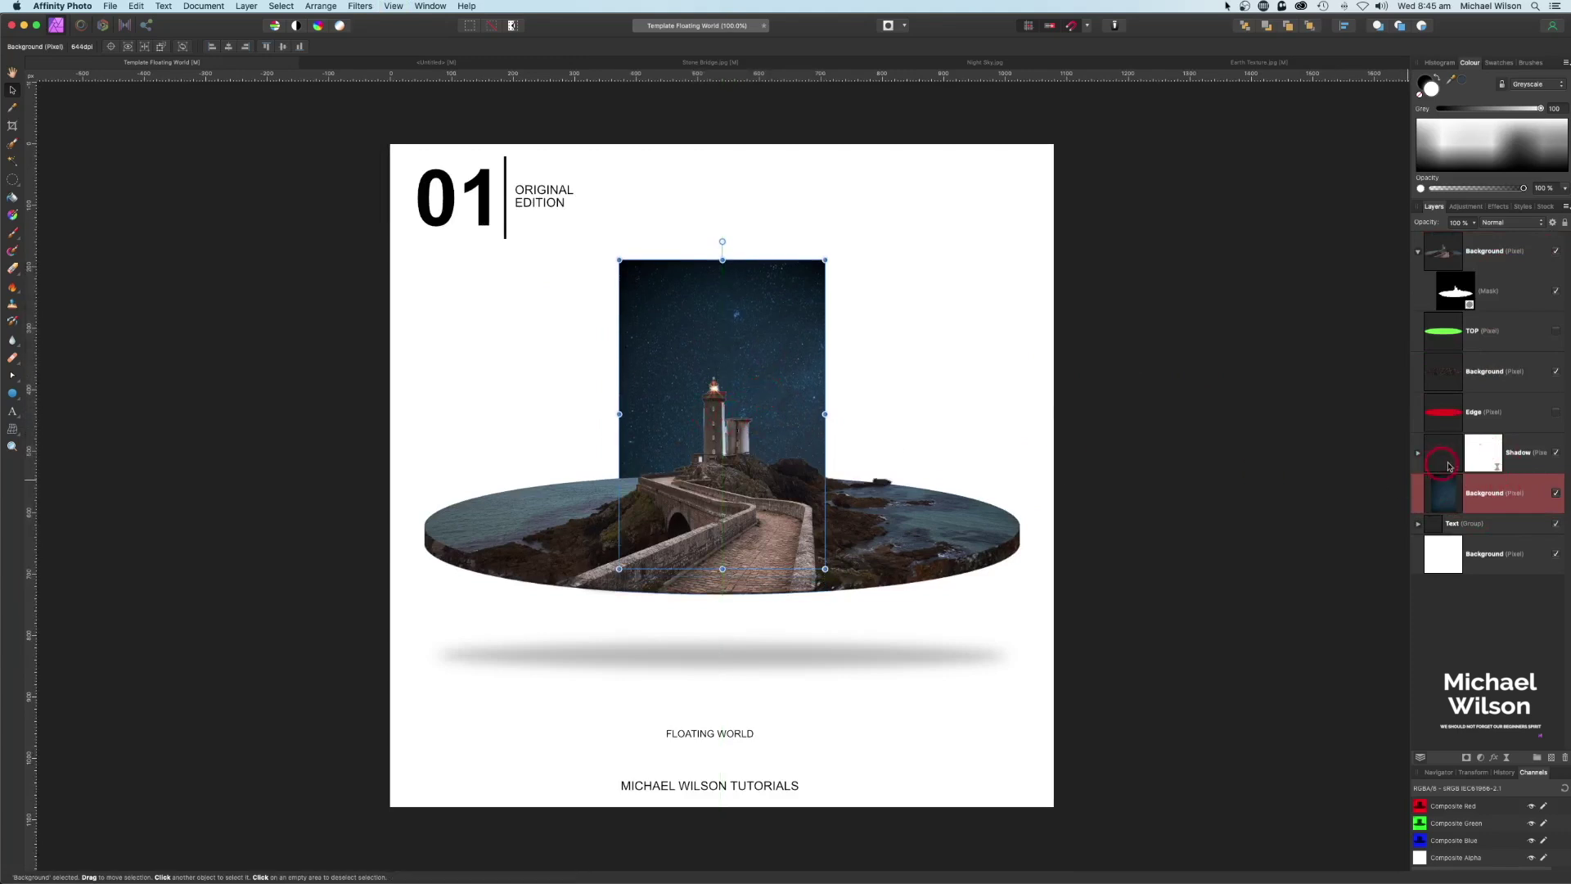
left_click_drag(790, 386, 786, 350)
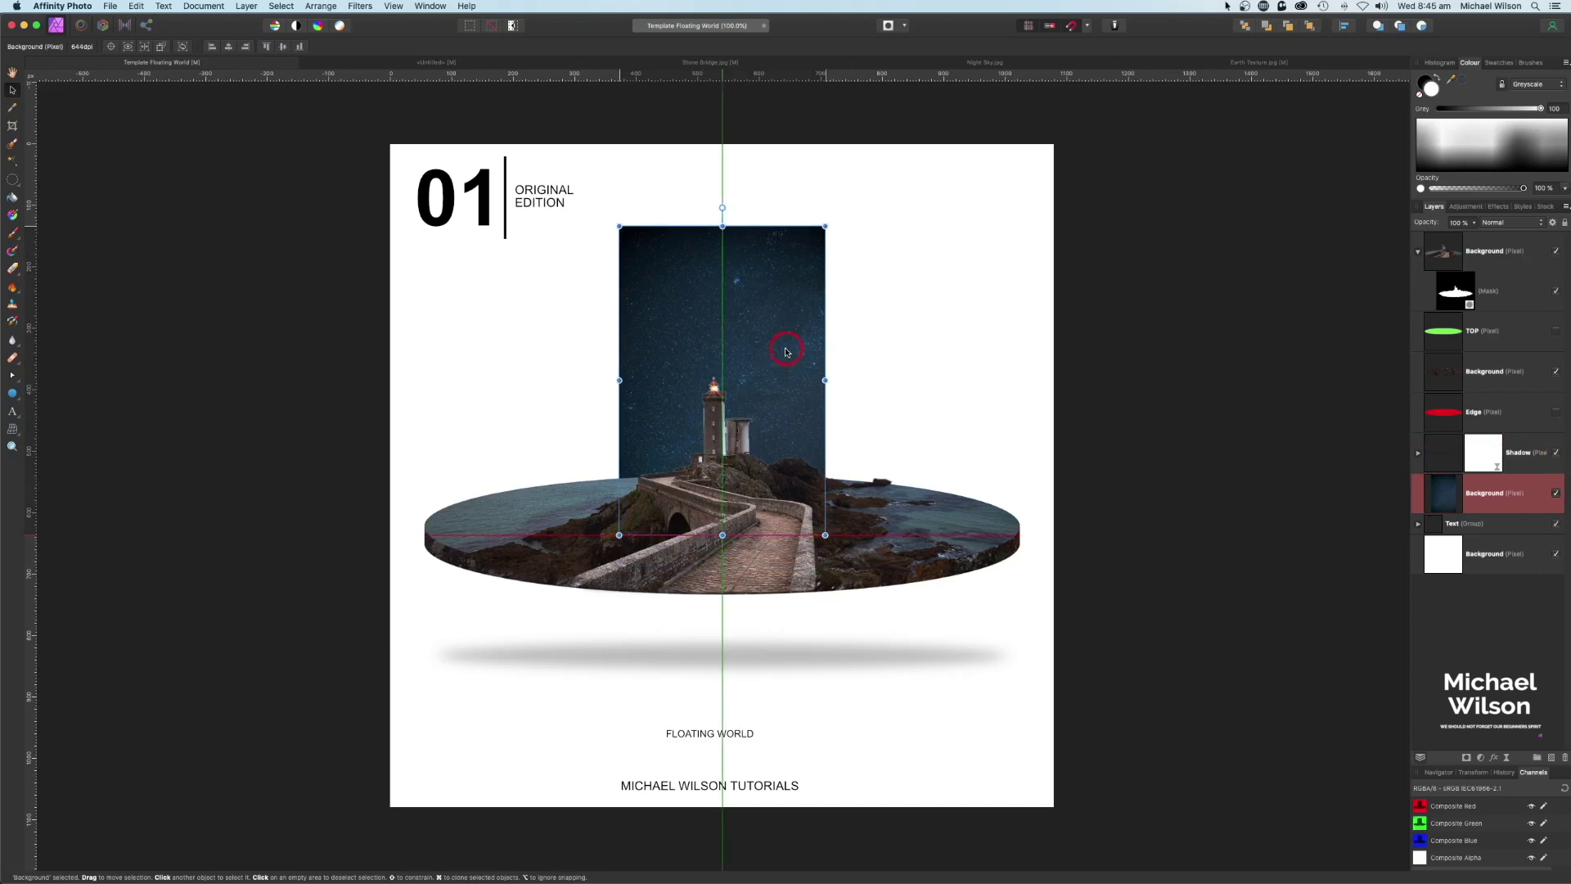
left_click_drag(783, 349, 784, 340)
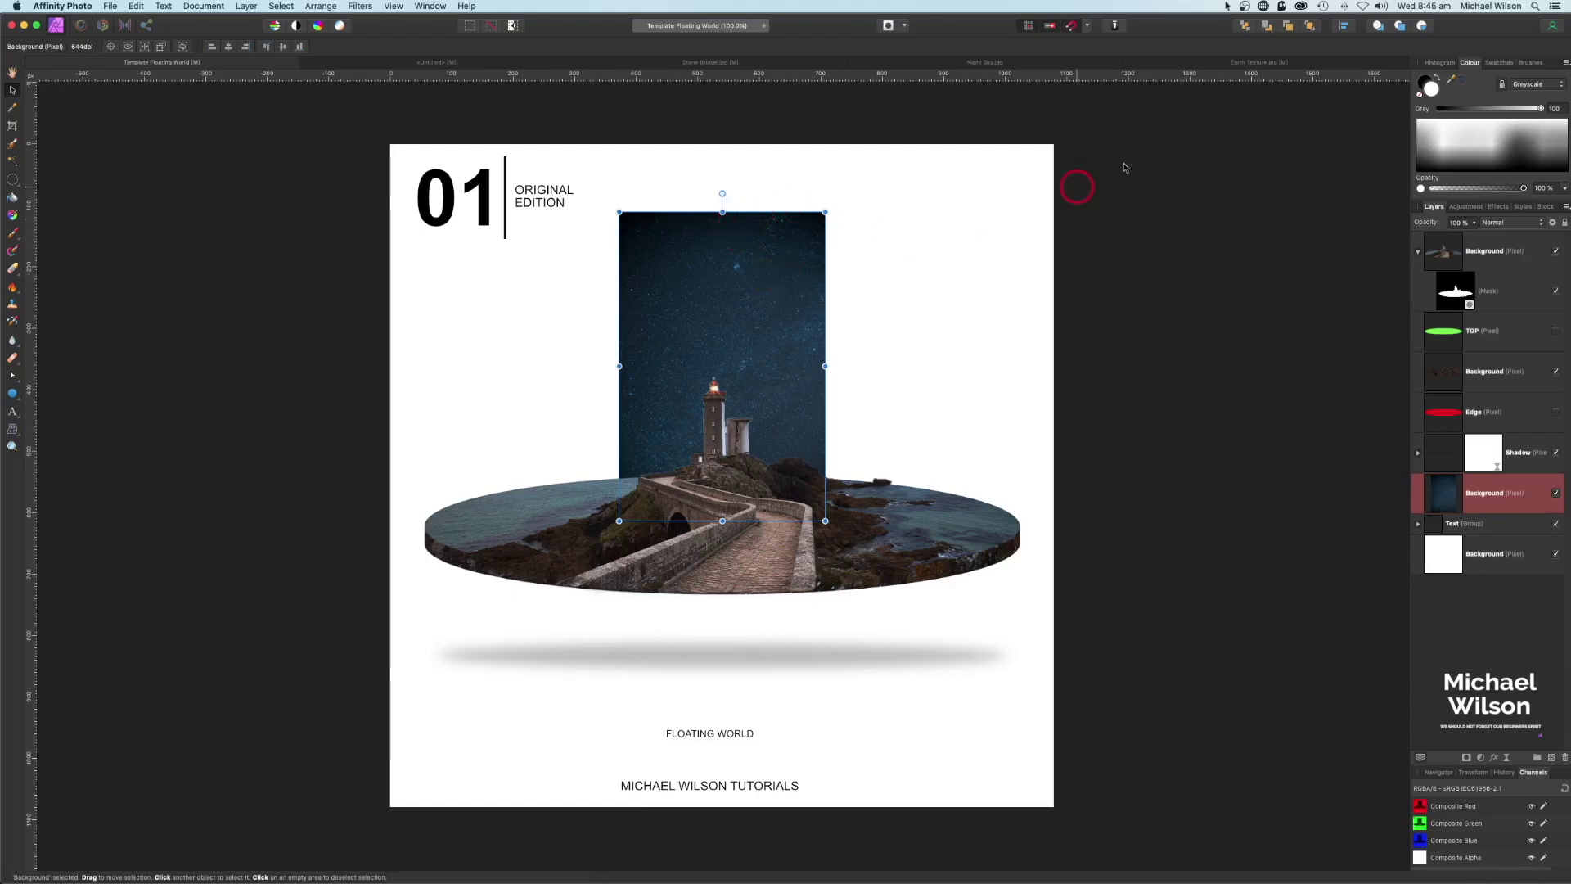
Select a large circle in the middle of Earth Texture.jpg with the Elliptical Marquee and copy it.
left_click(1231, 63)
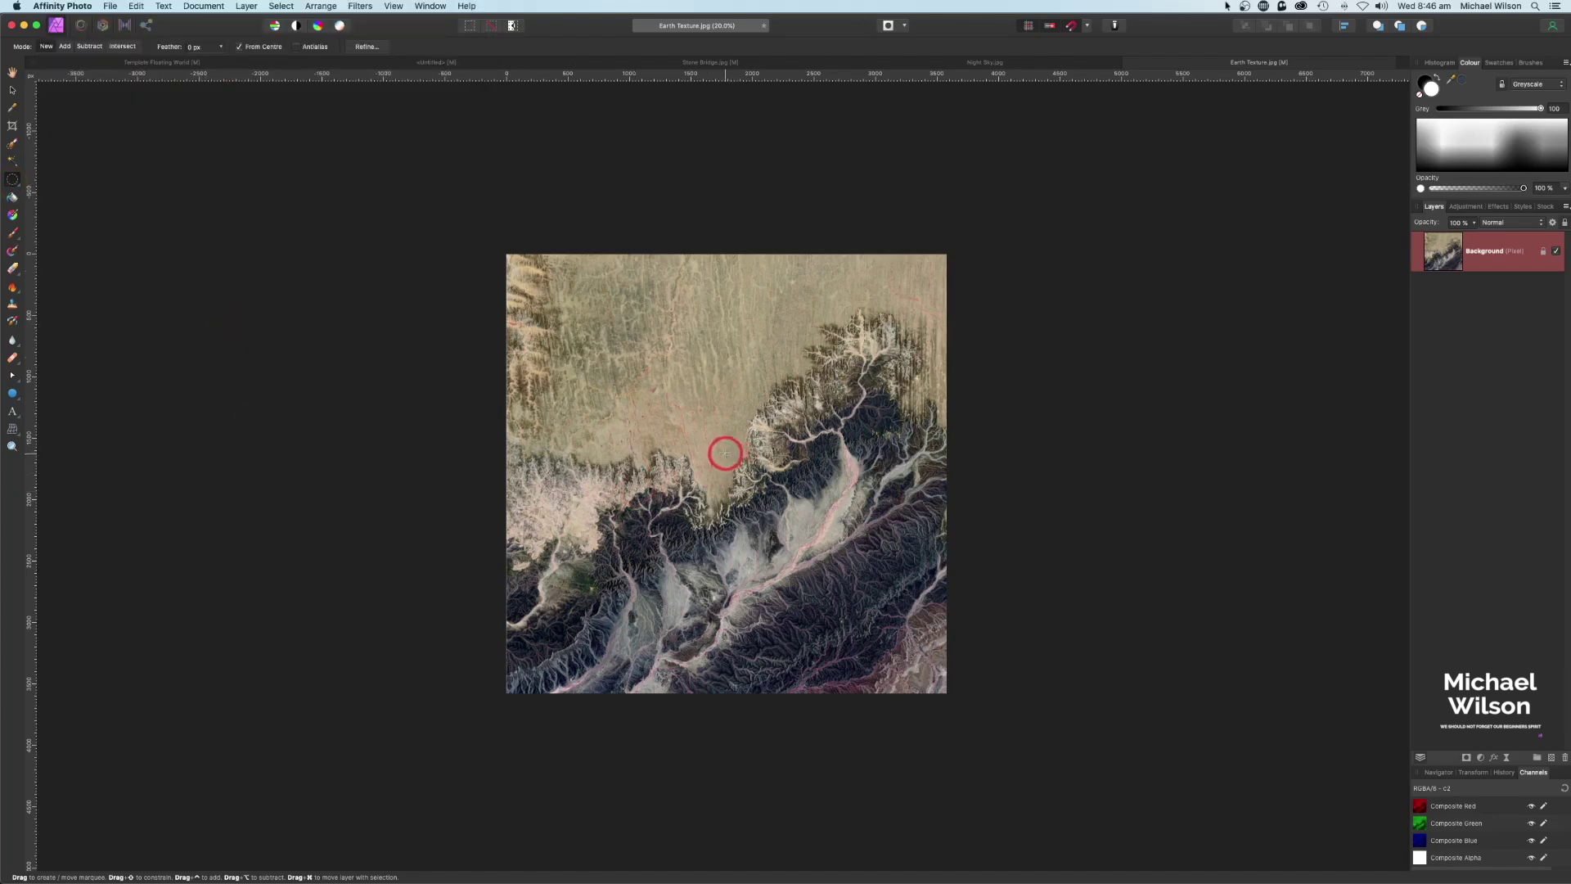
key("shift")
left_click_drag(708, 448, 729, 479)
left_click_drag(771, 532, 881, 477)
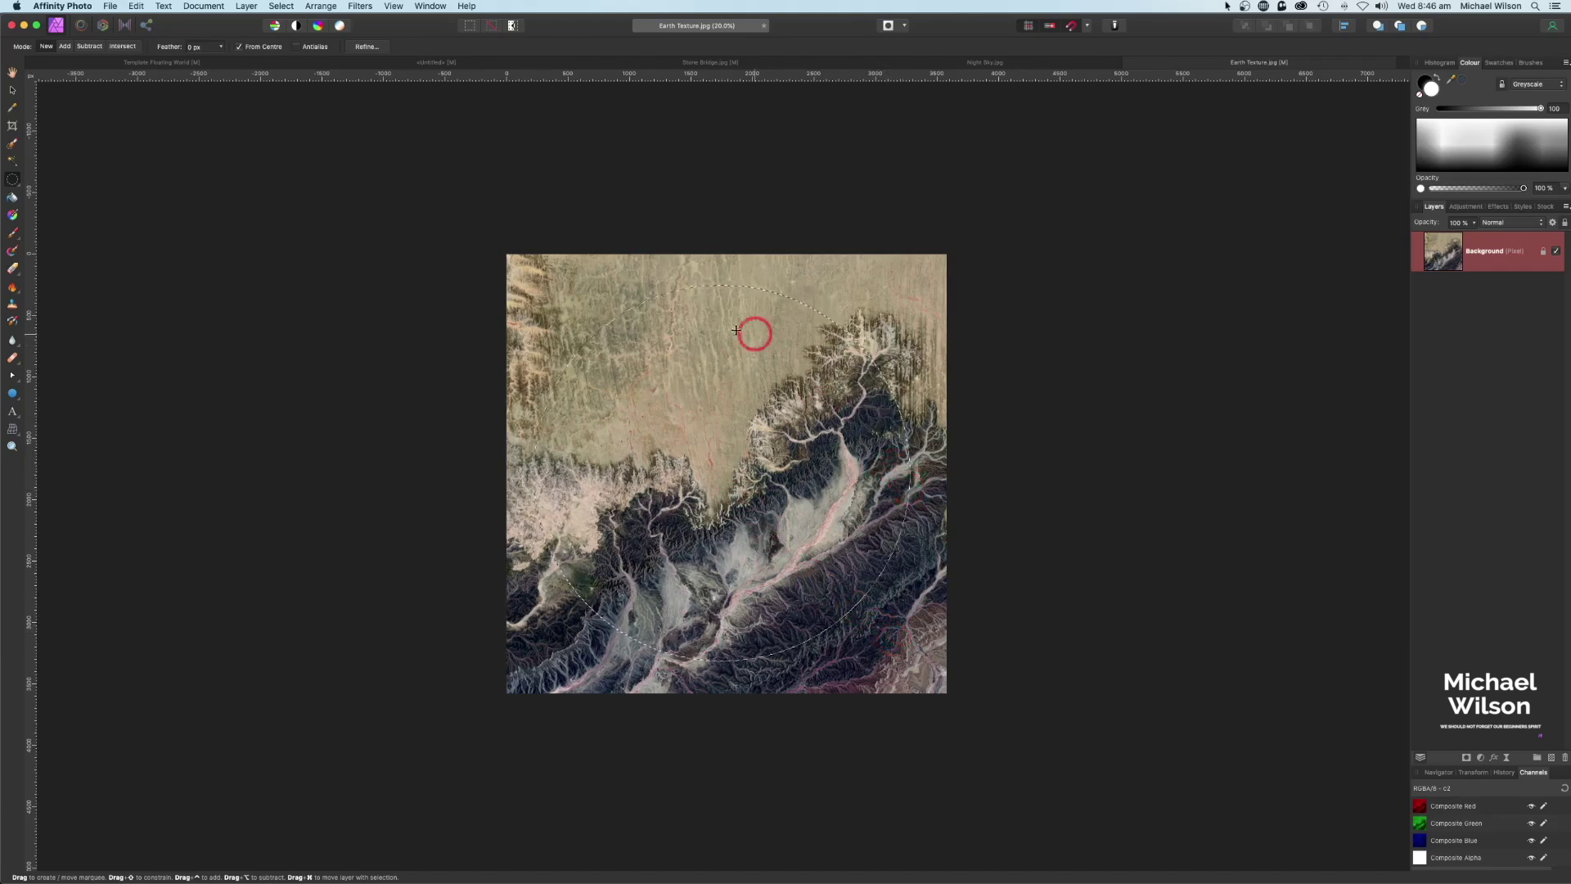
key("super+c")
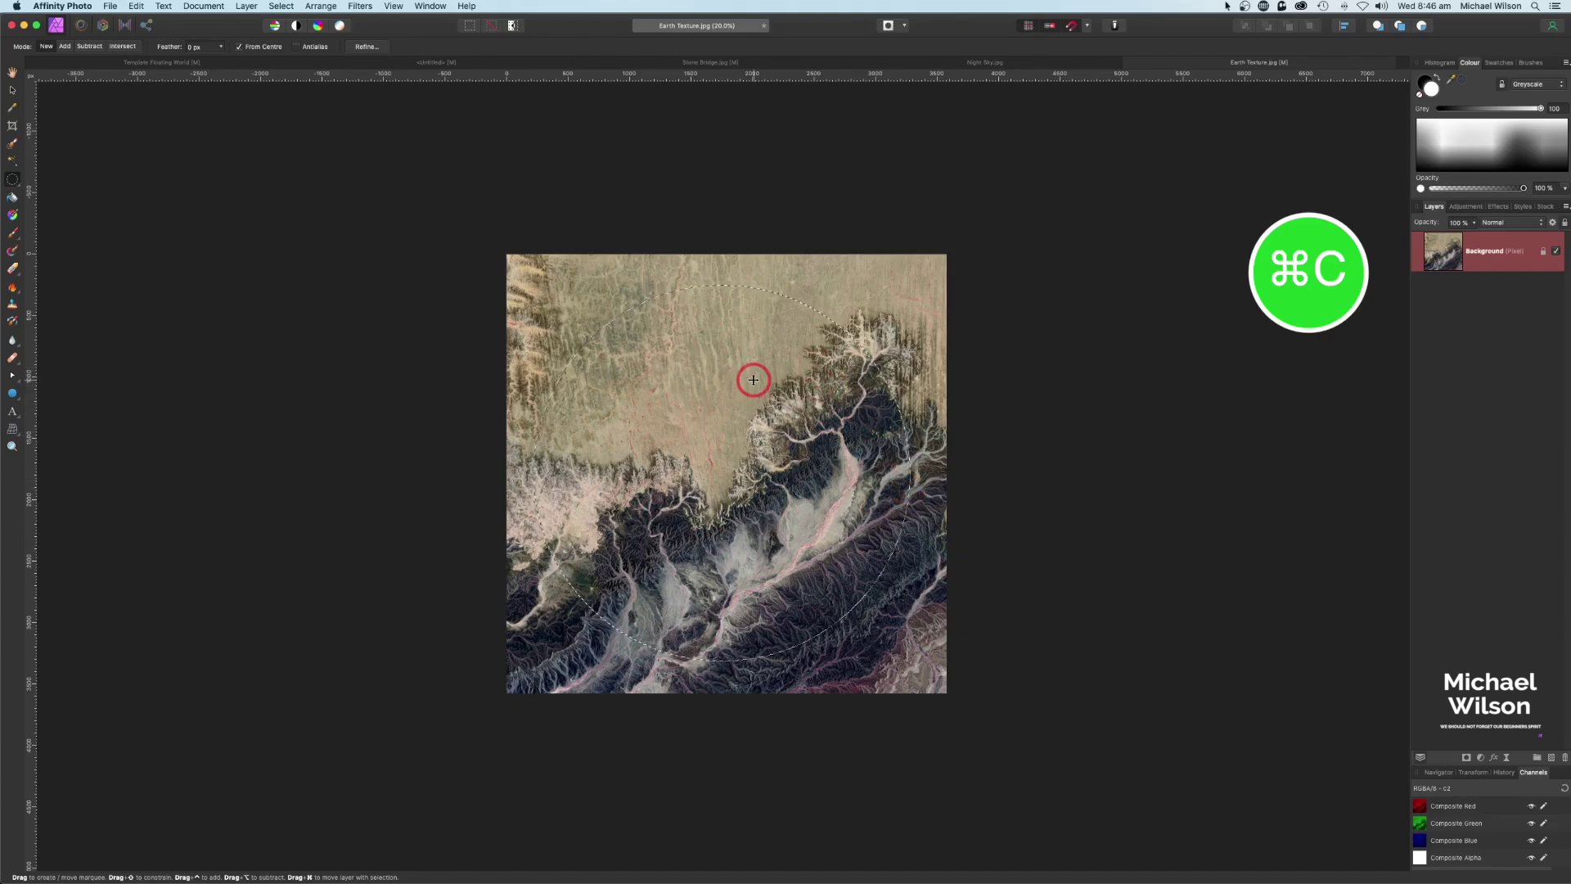
Paste the earth texture circle into the Template Floating World document and move its layer above the lighthouse layer.
left_click(160, 64)
key("v")
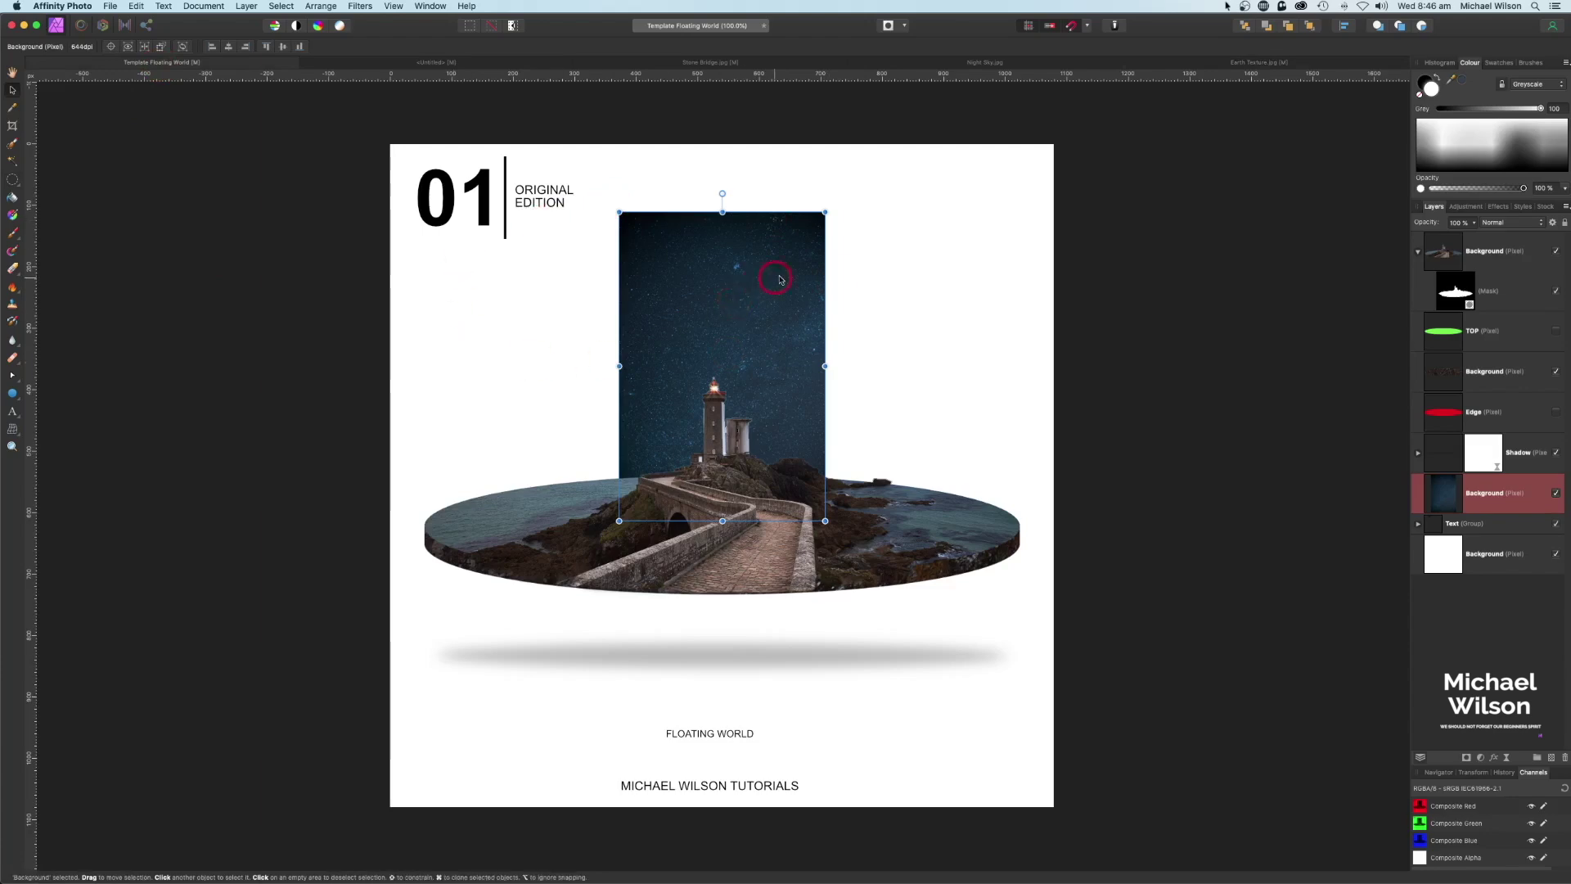
key("super+v")
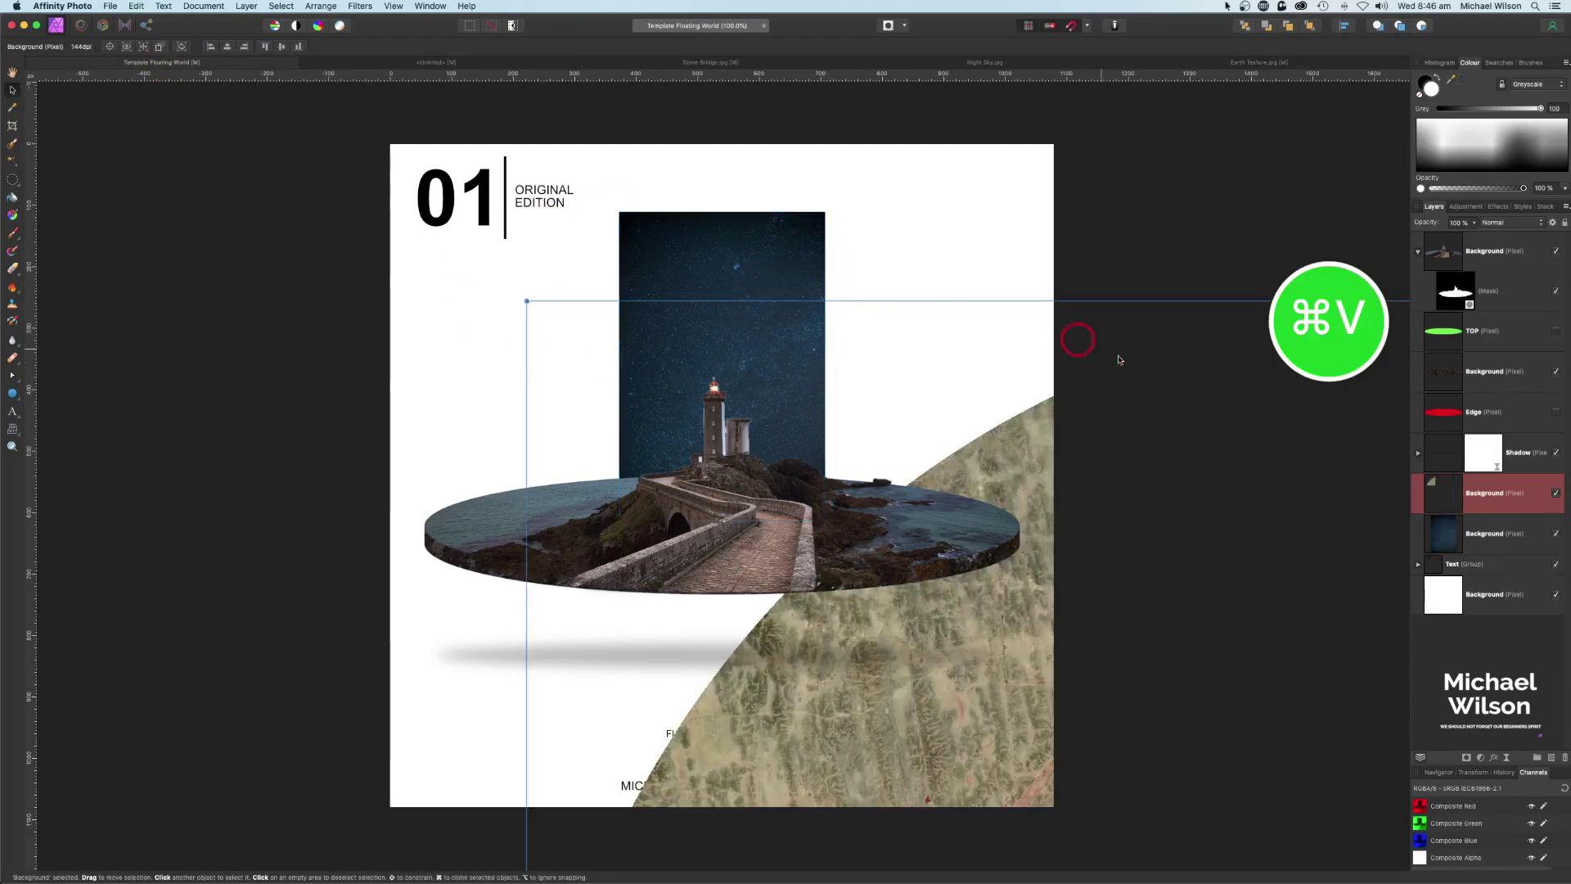
left_click_drag(1494, 467, 1480, 242)
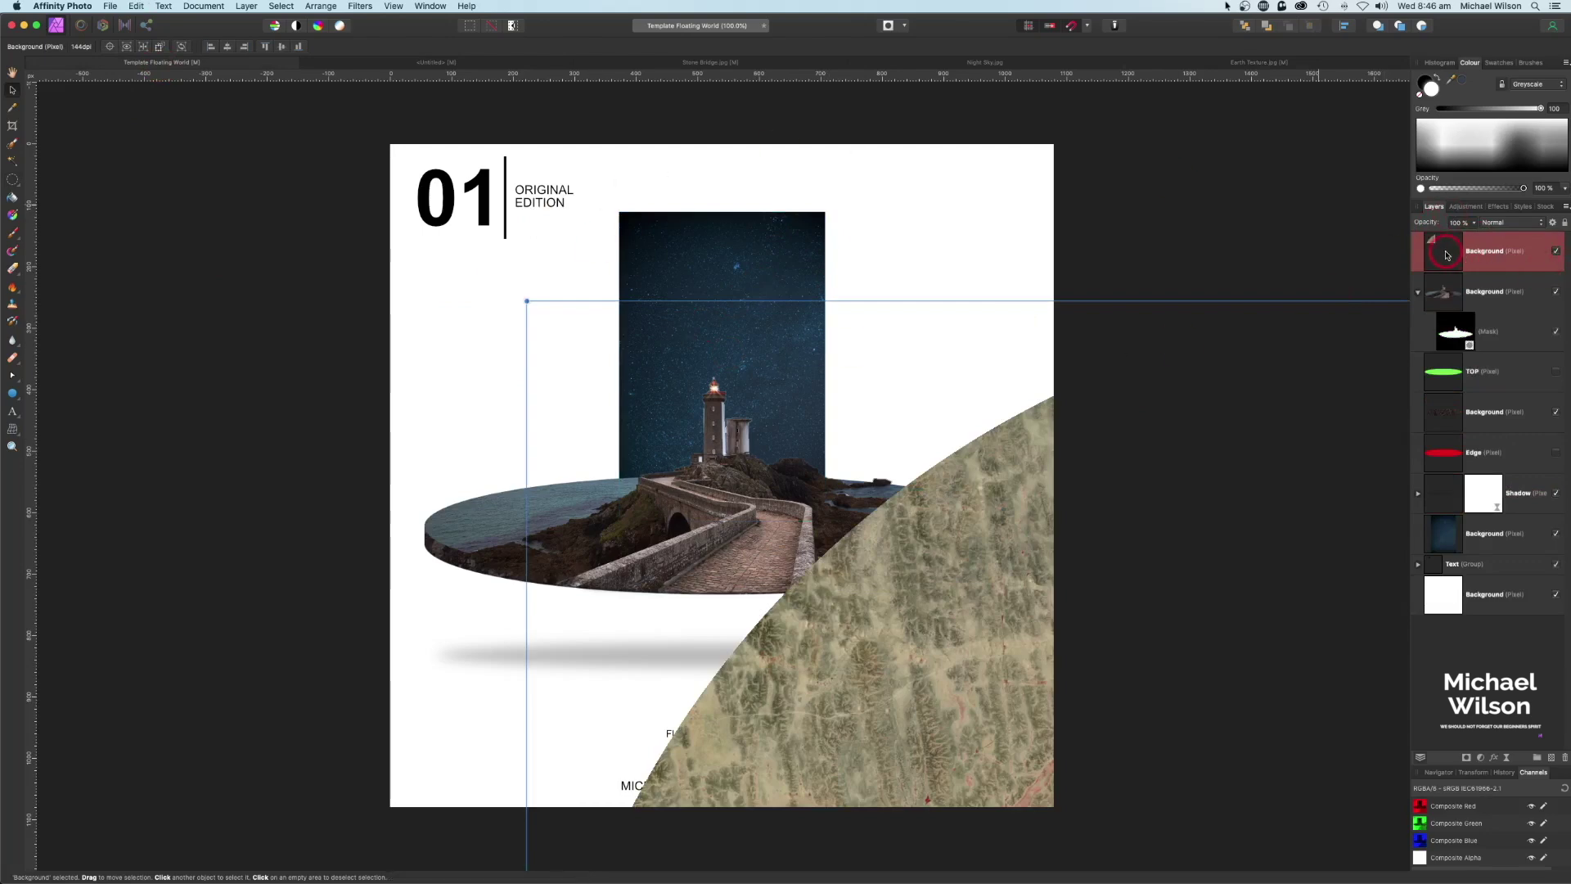
Scale the oversized earth texture circle down proportionally and move it fully onto the canvas.
key("alt+super+0")
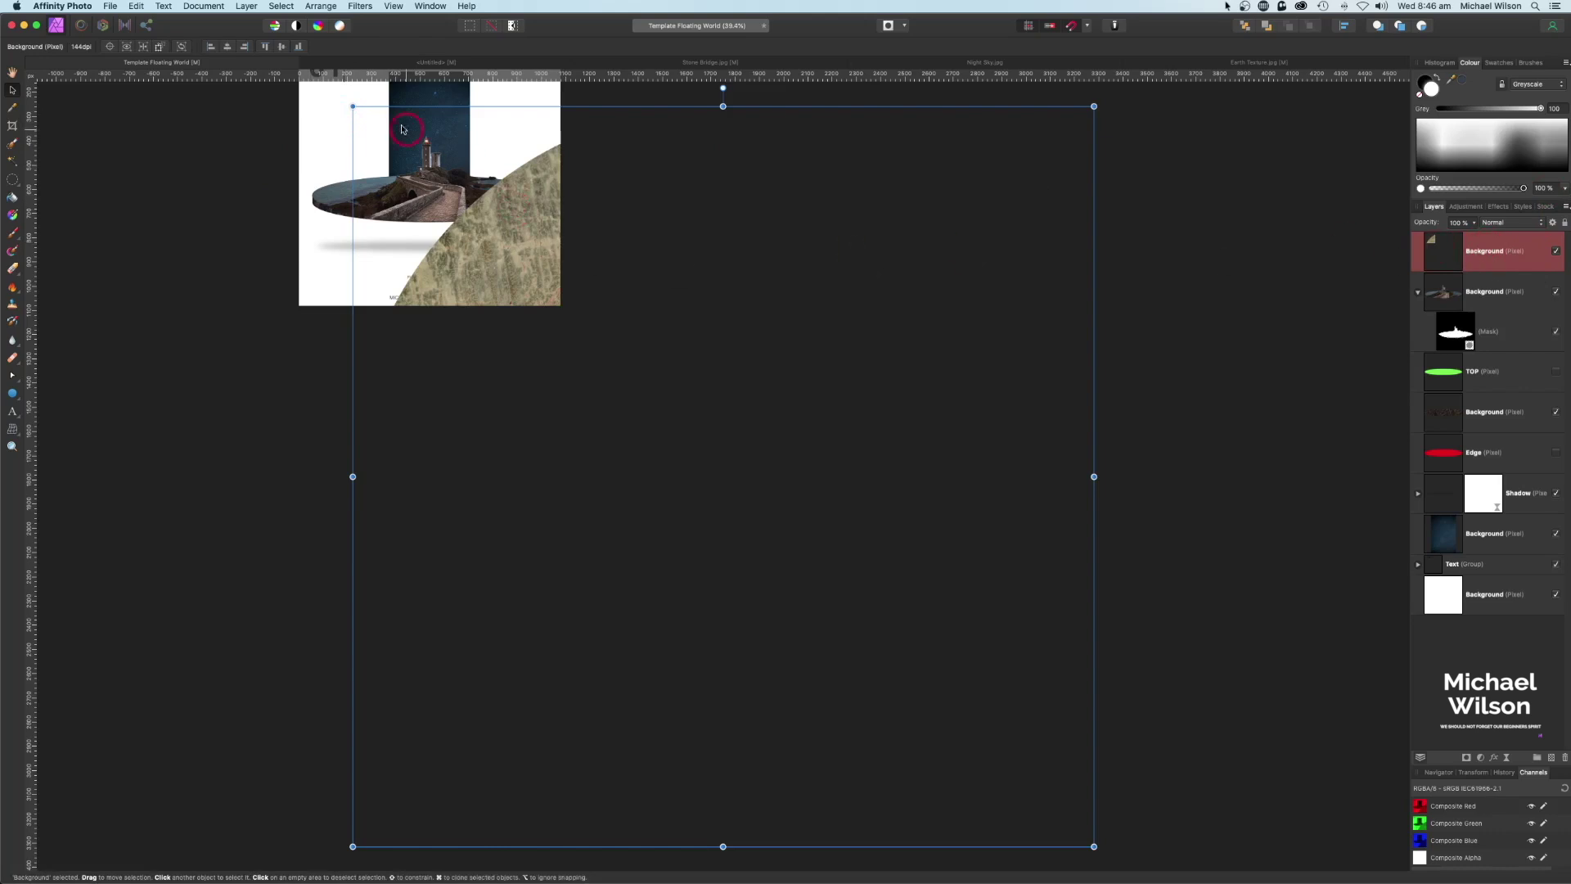
left_click(16, 90)
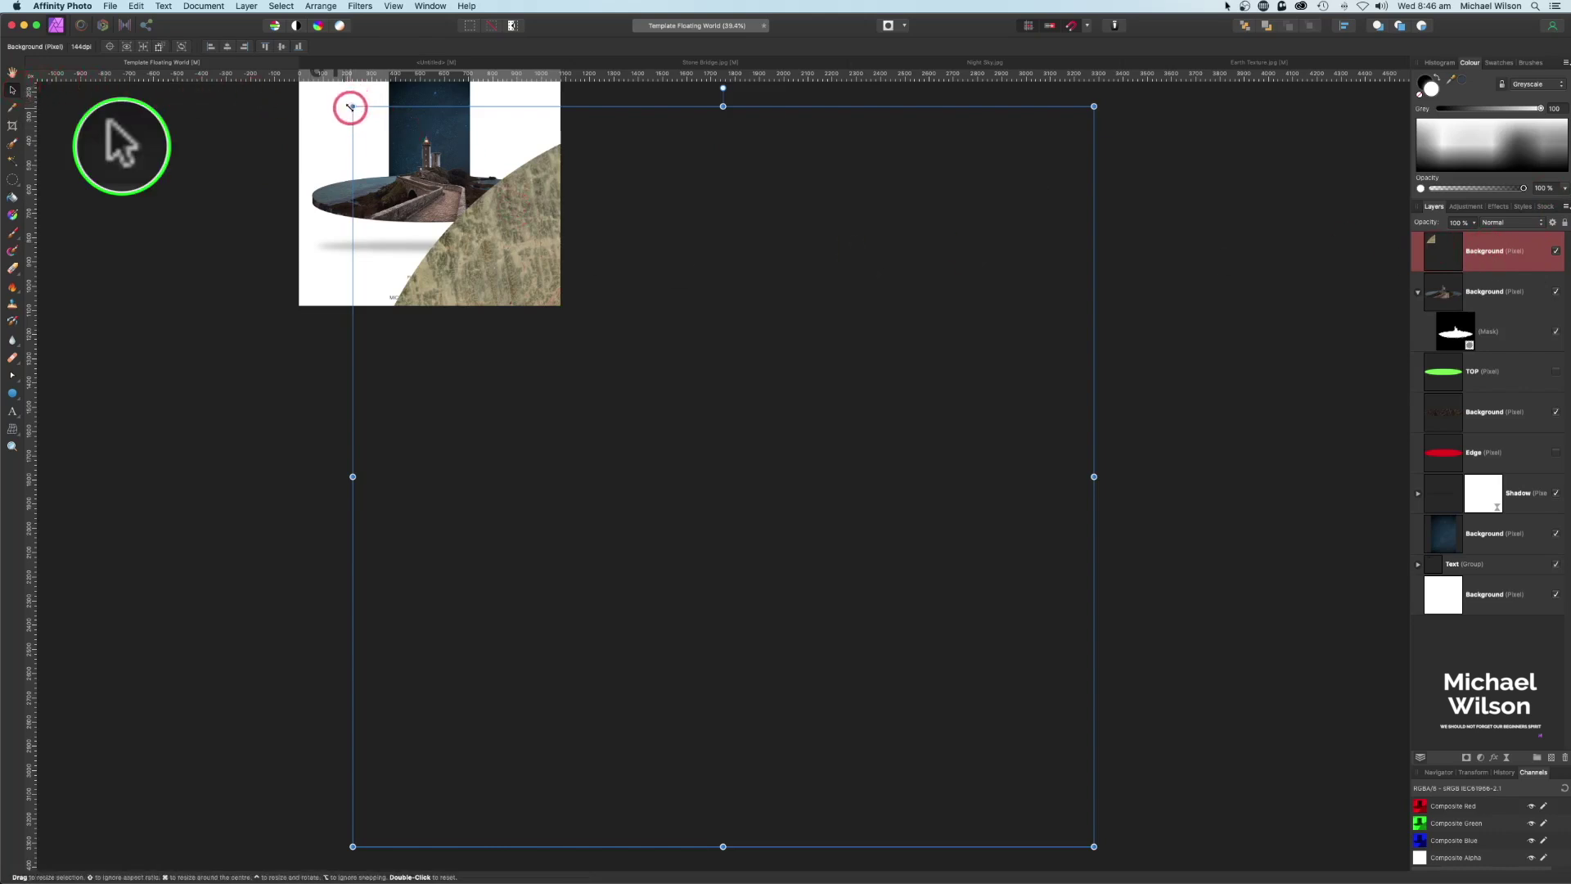
left_click_drag(352, 106, 1007, 750)
left_click_drag(1063, 802, 509, 250)
key("super+0")
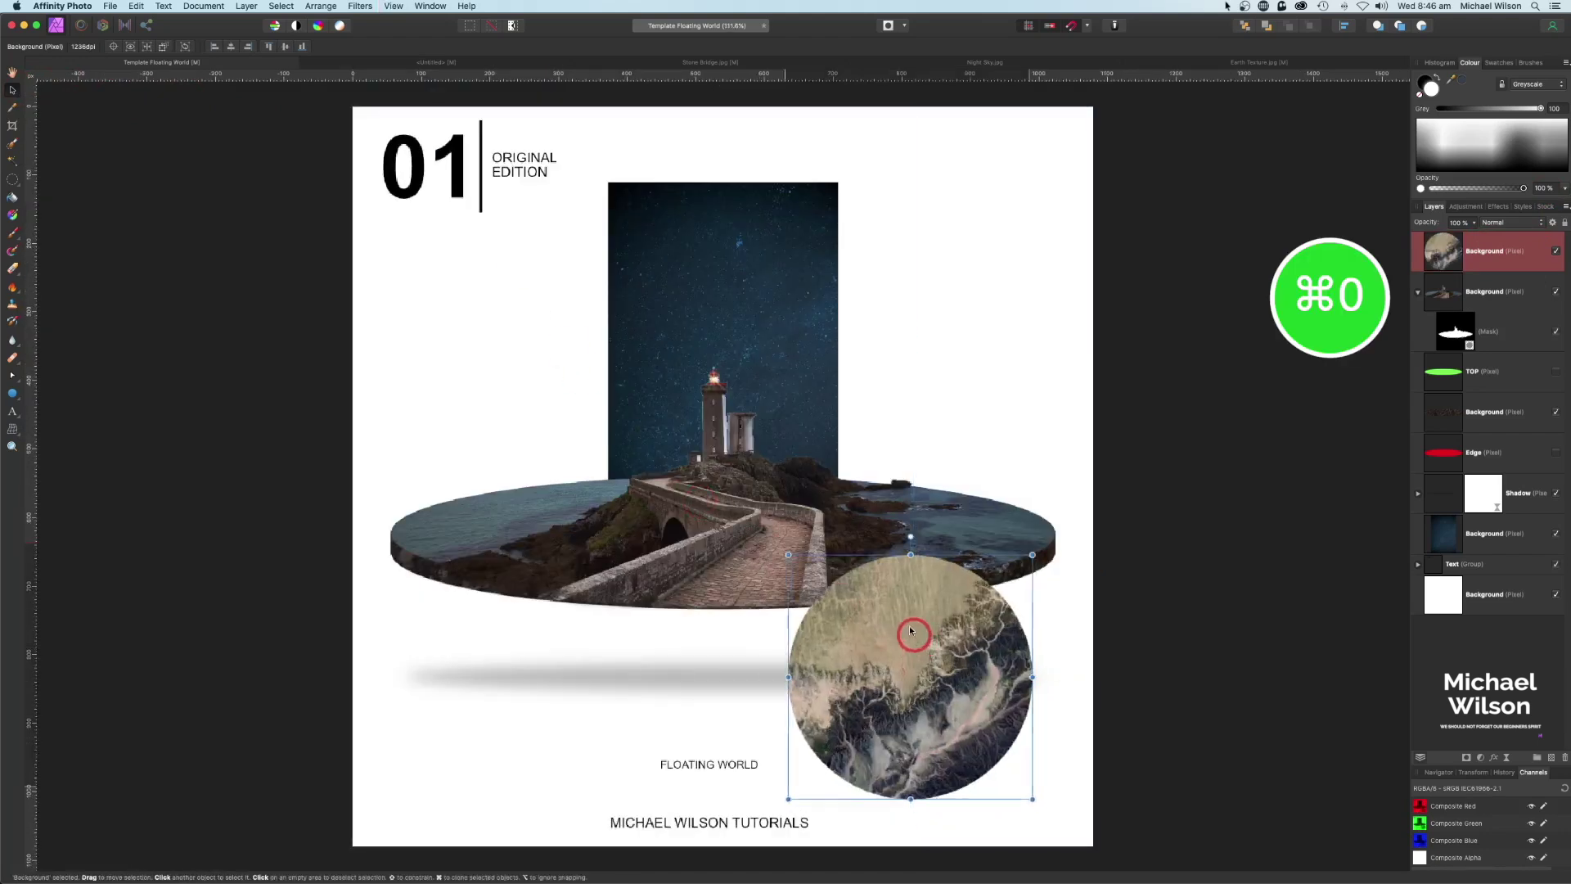
Place the earth texture circle over the night sky panel's upper-right corner, shrinking it further and rotating it as a planet.
left_click_drag(910, 630, 783, 306)
left_click_drag(655, 224, 831, 201)
left_click_drag(805, 280, 805, 270)
left_click_drag(814, 193, 820, 207)
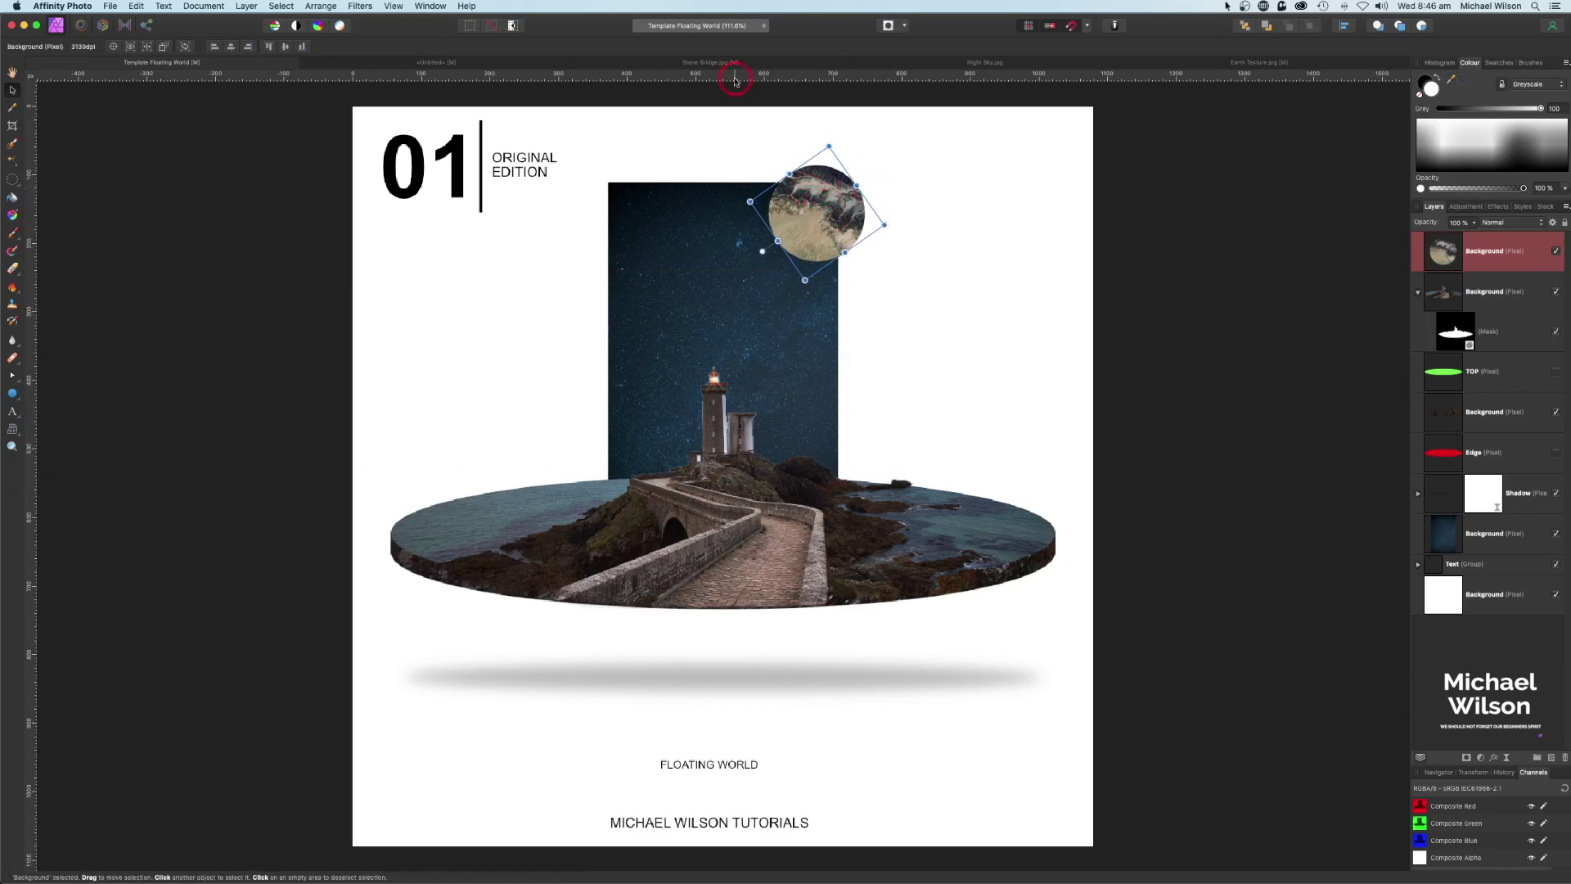
Apply a Spherical distortion of 90% intensity and 75.5 px radius to the planet, and scale it down slightly.
left_click(362, 8)
left_click(365, 45)
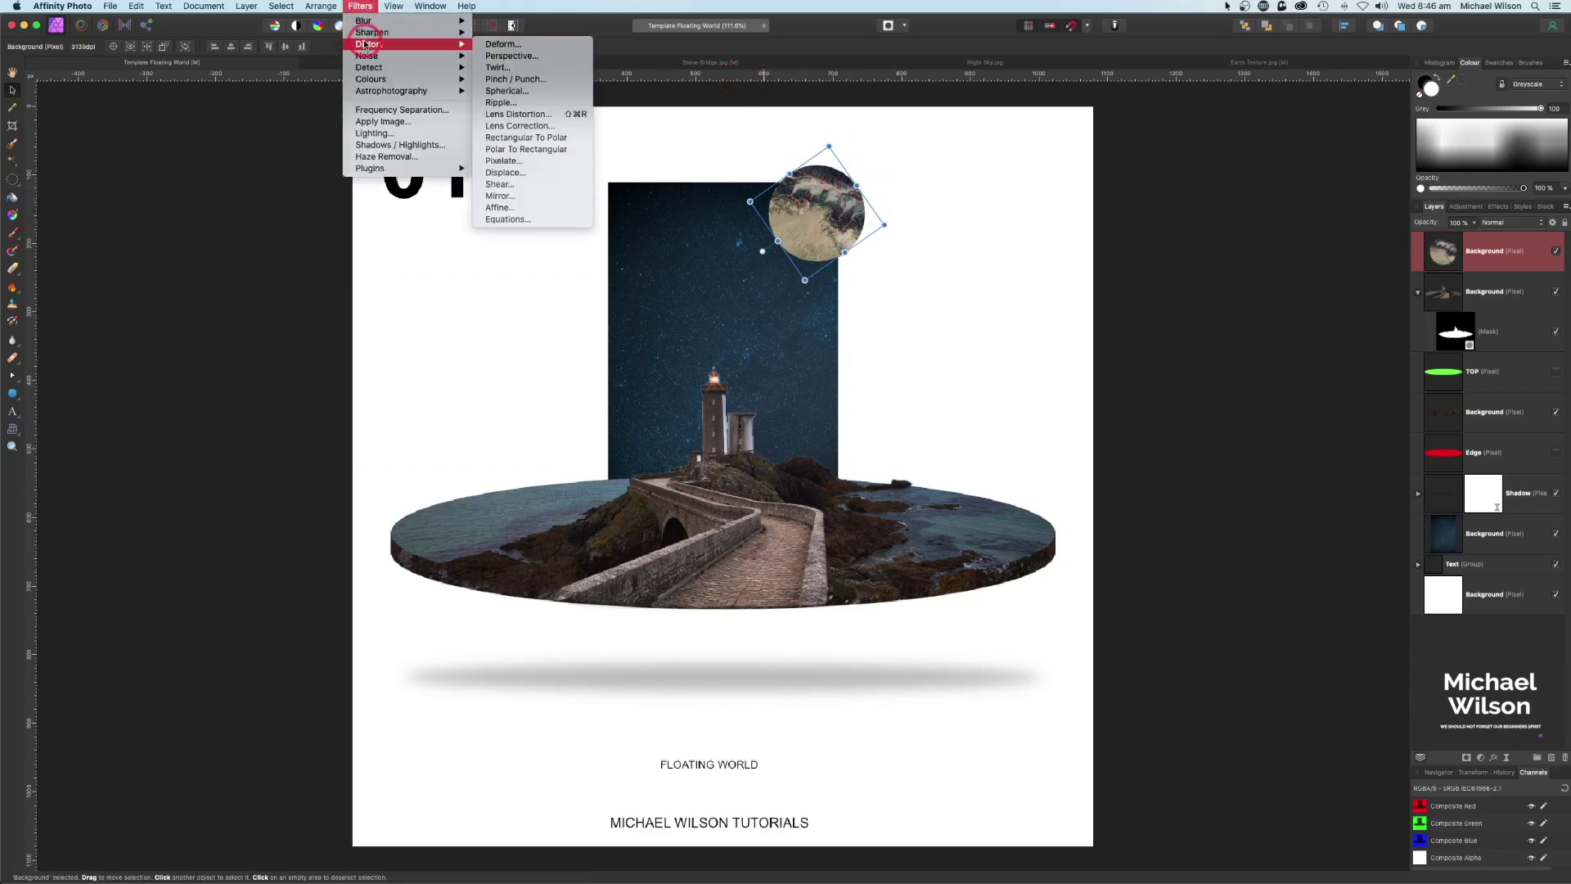
left_click(501, 92)
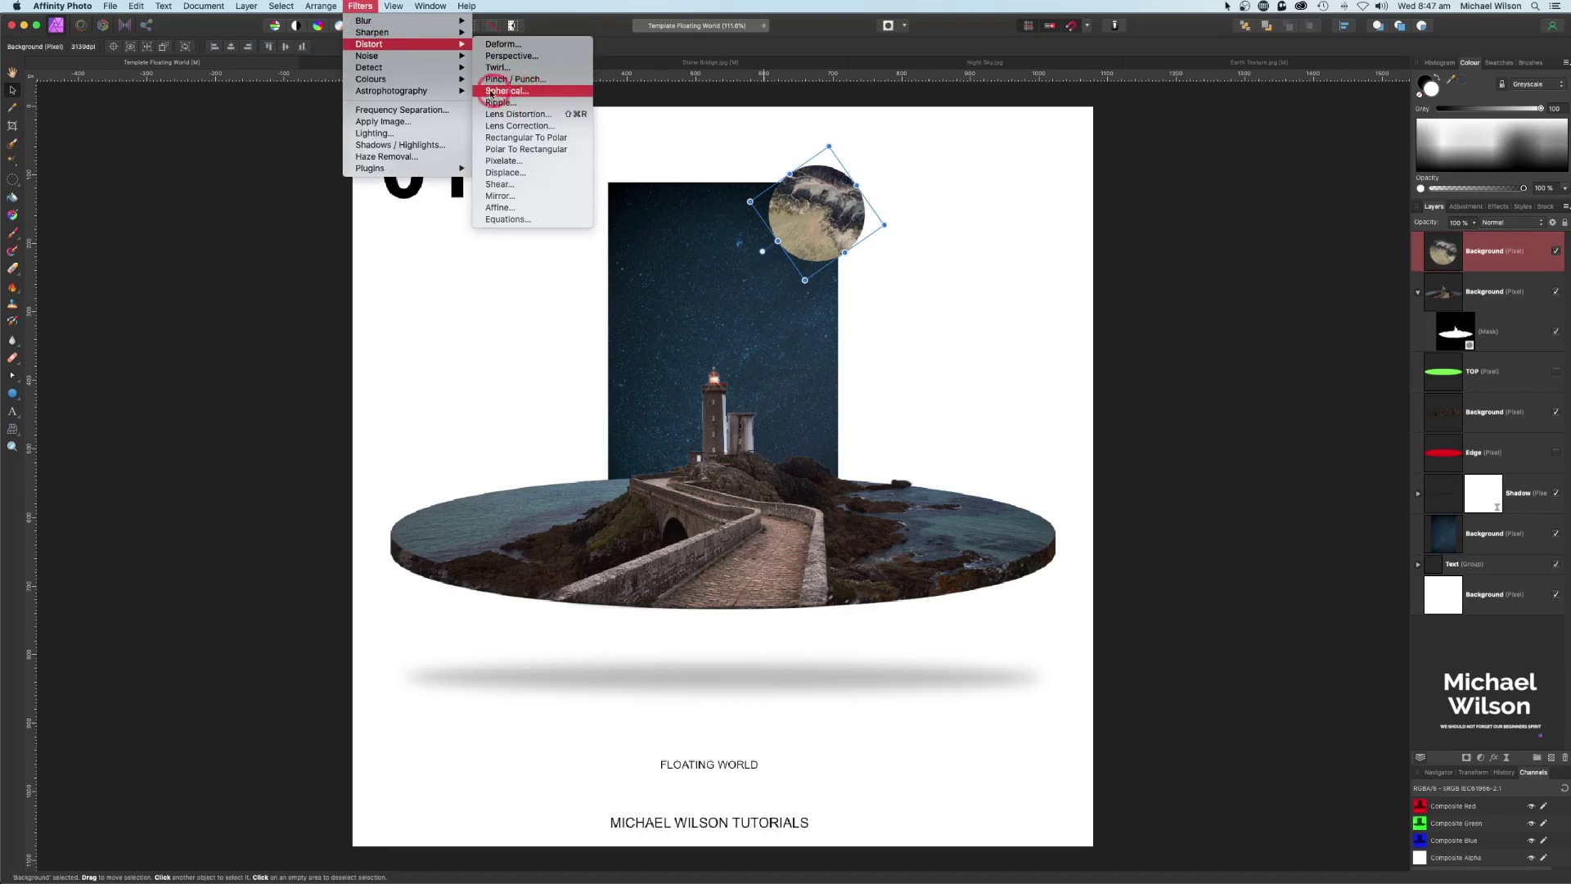
left_click(499, 92)
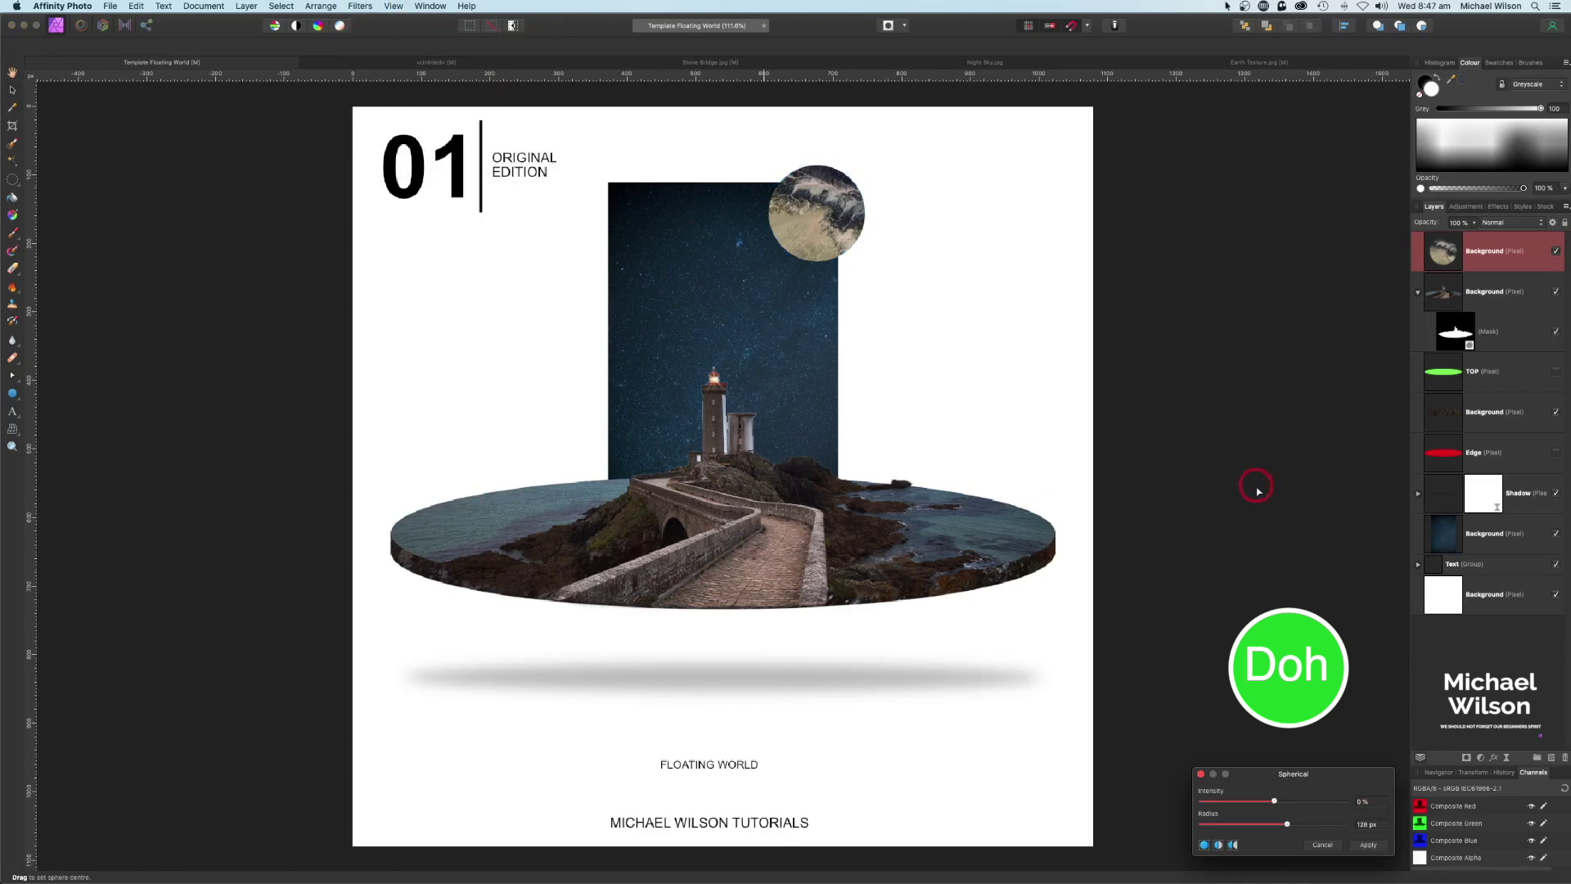
left_click_drag(1337, 774, 1045, 235)
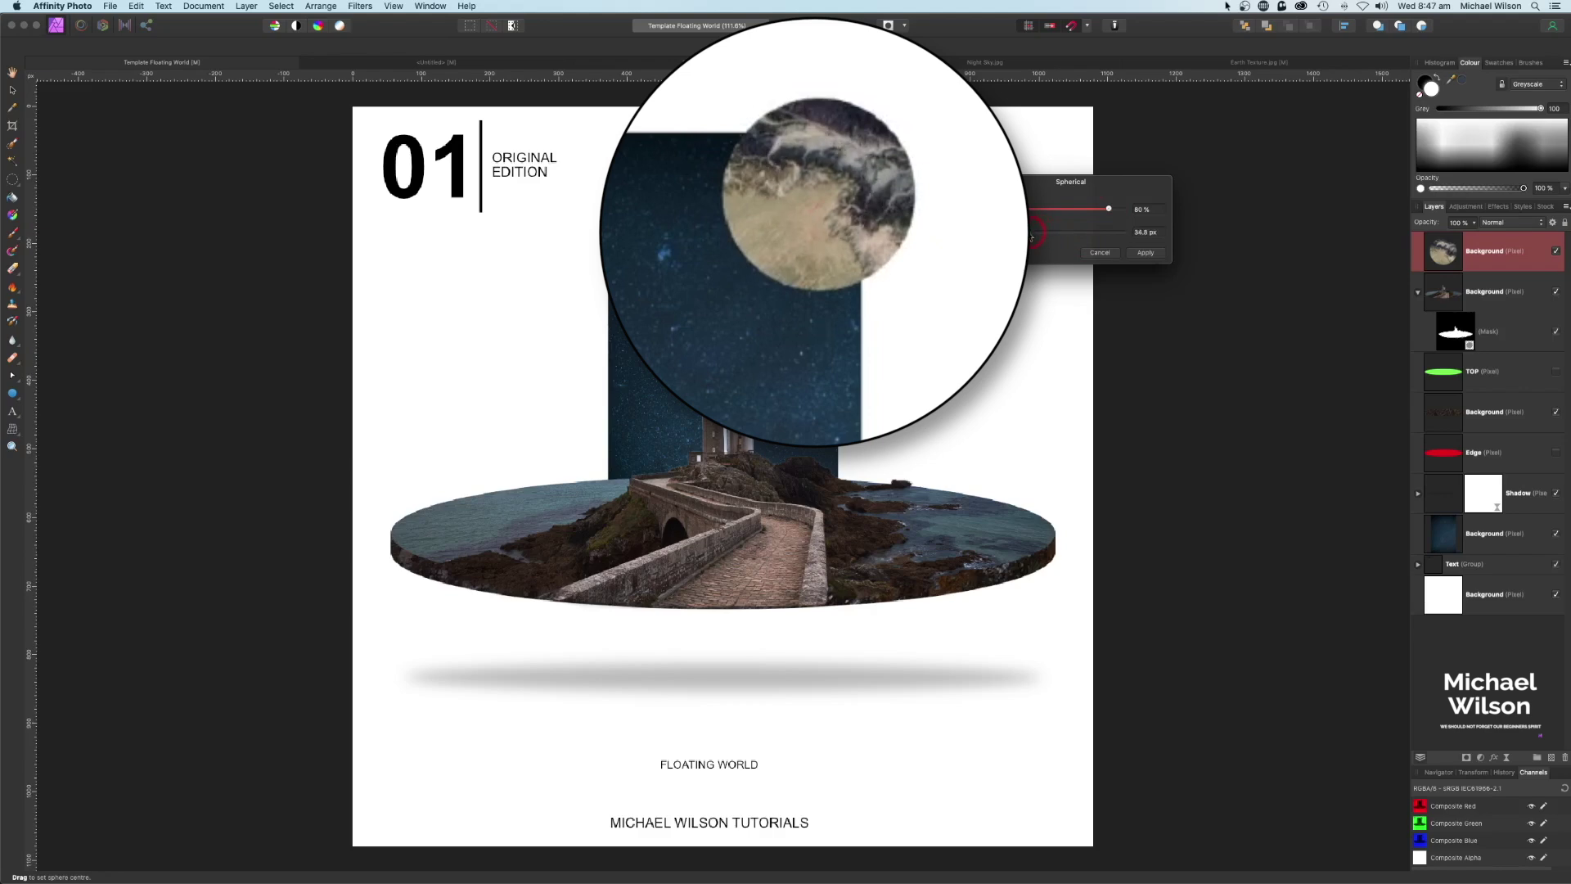
left_click_drag(1033, 238, 1053, 238)
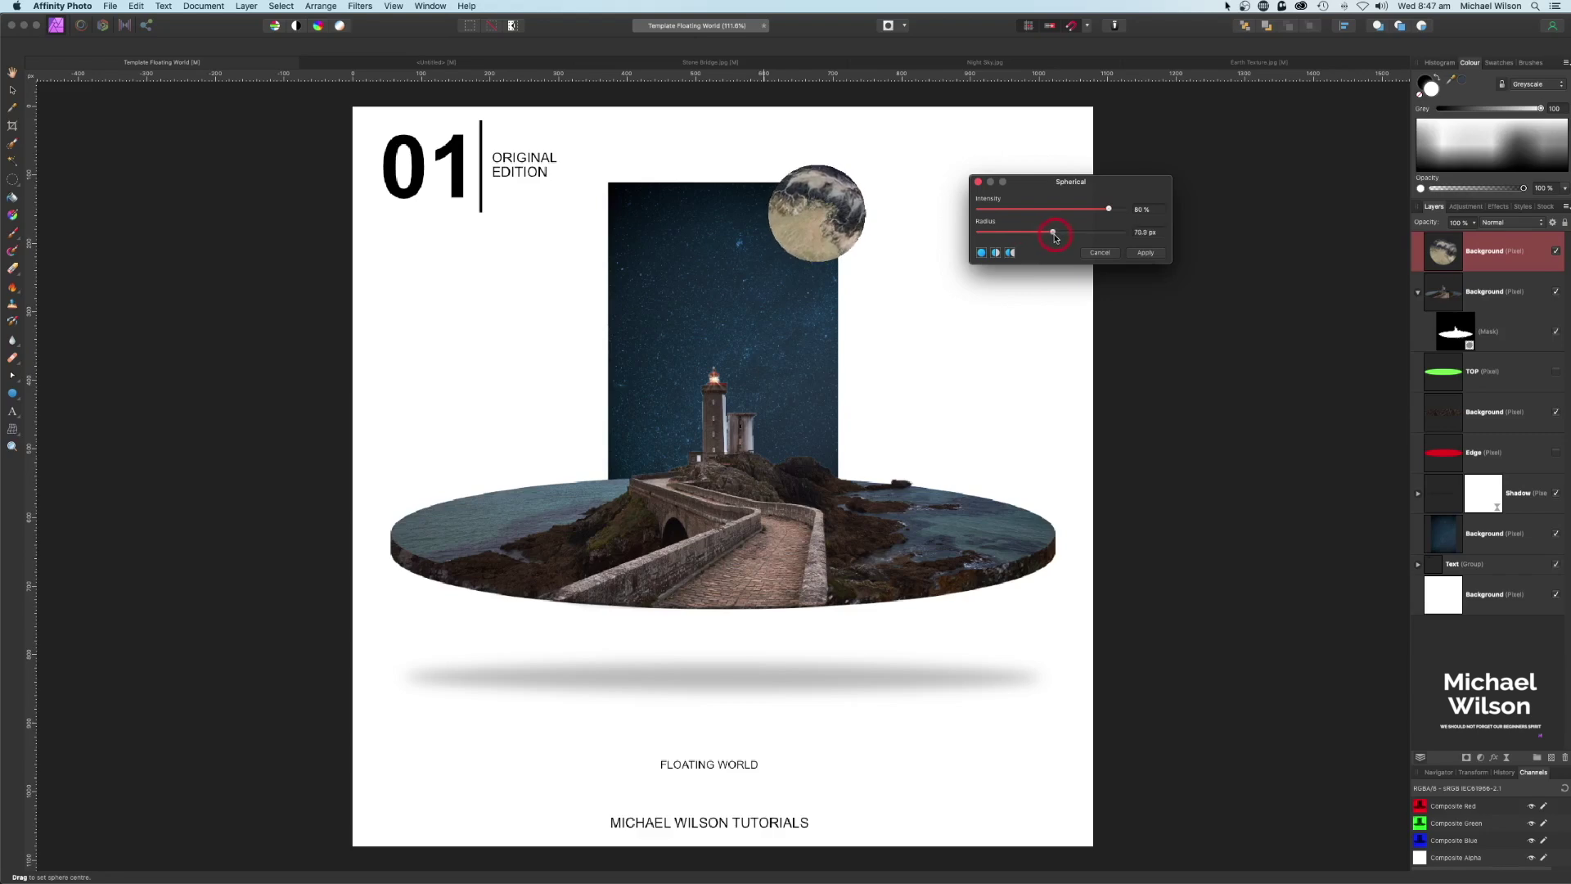
left_click_drag(1108, 210, 1115, 213)
left_click_drag(1054, 240, 1055, 240)
left_click(1142, 256)
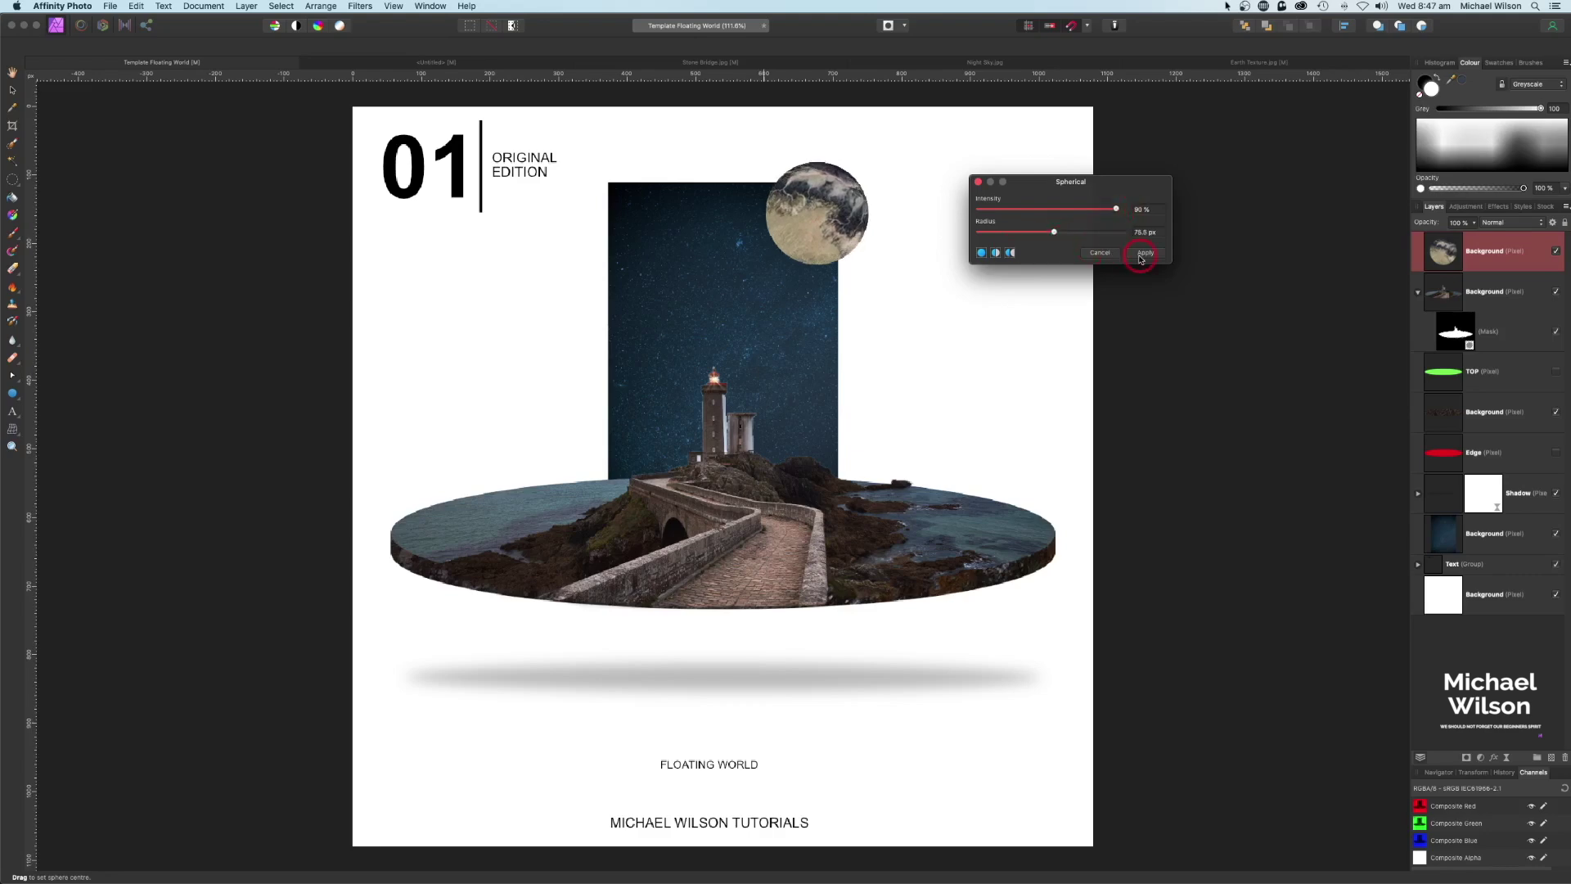
left_click(872, 208)
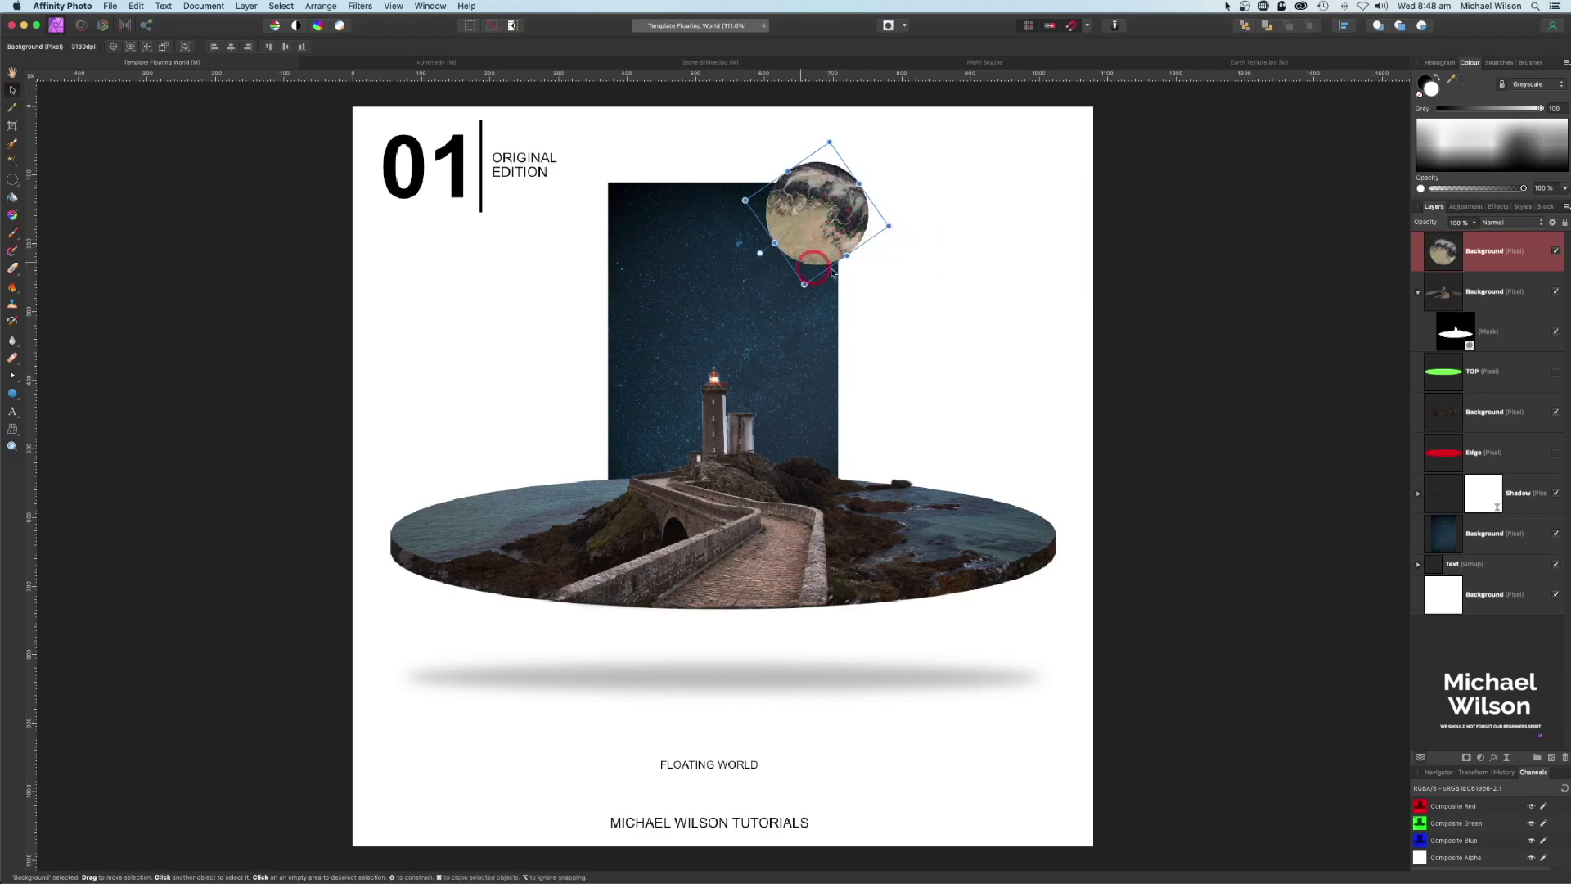
left_click_drag(829, 145, 830, 187)
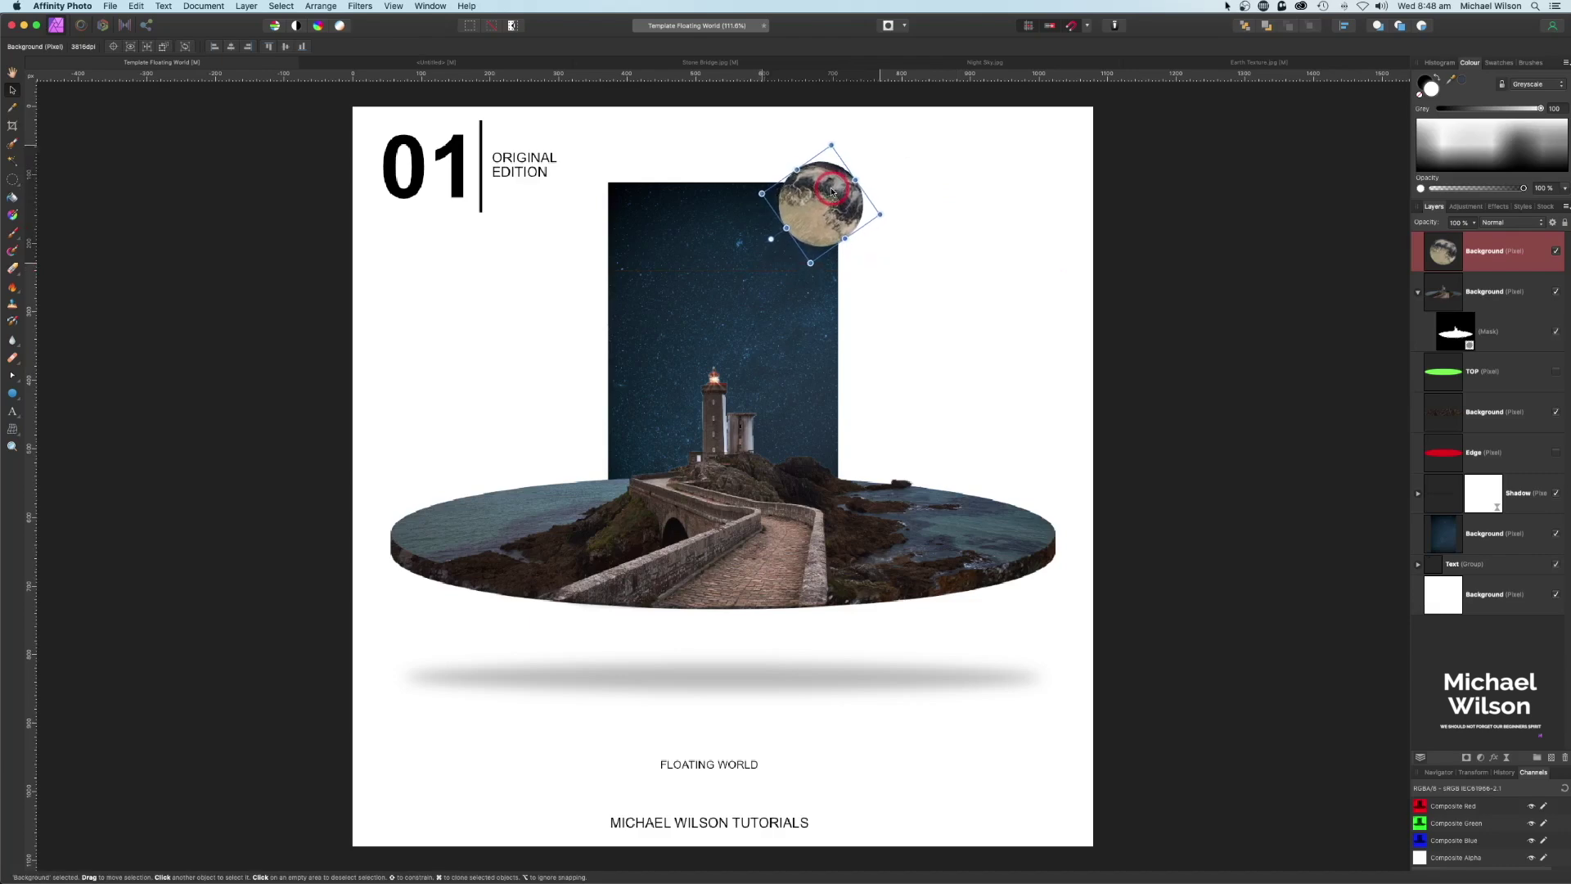
Add a Brightness and Contrast adjustment nested inside the planet layer, with brightness about -90% and contrast 73%.
left_click(1478, 759)
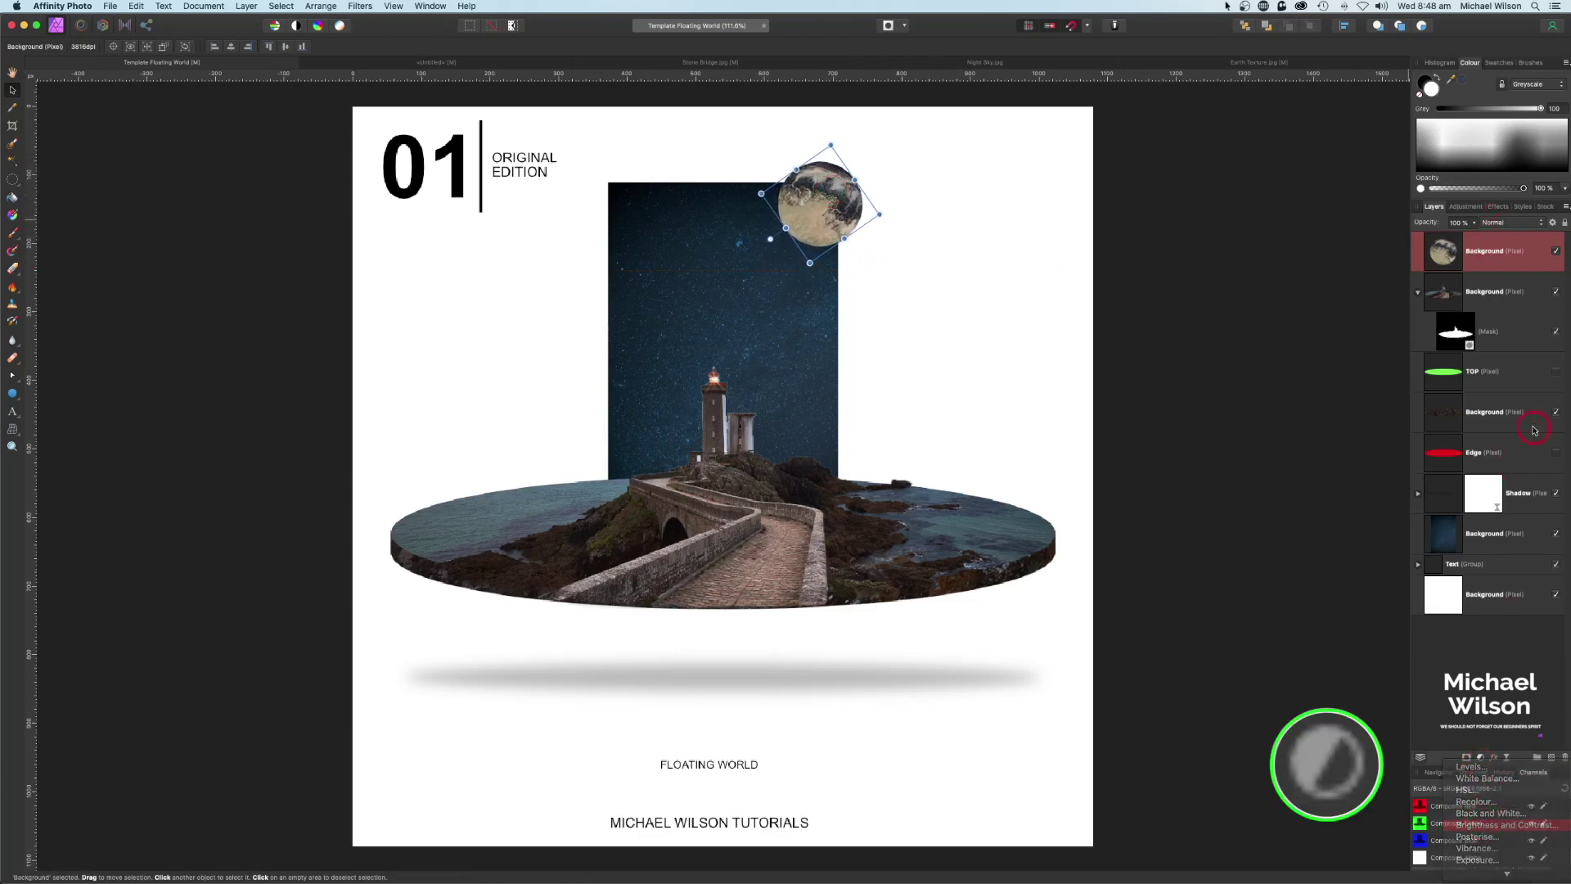
left_click(1506, 825)
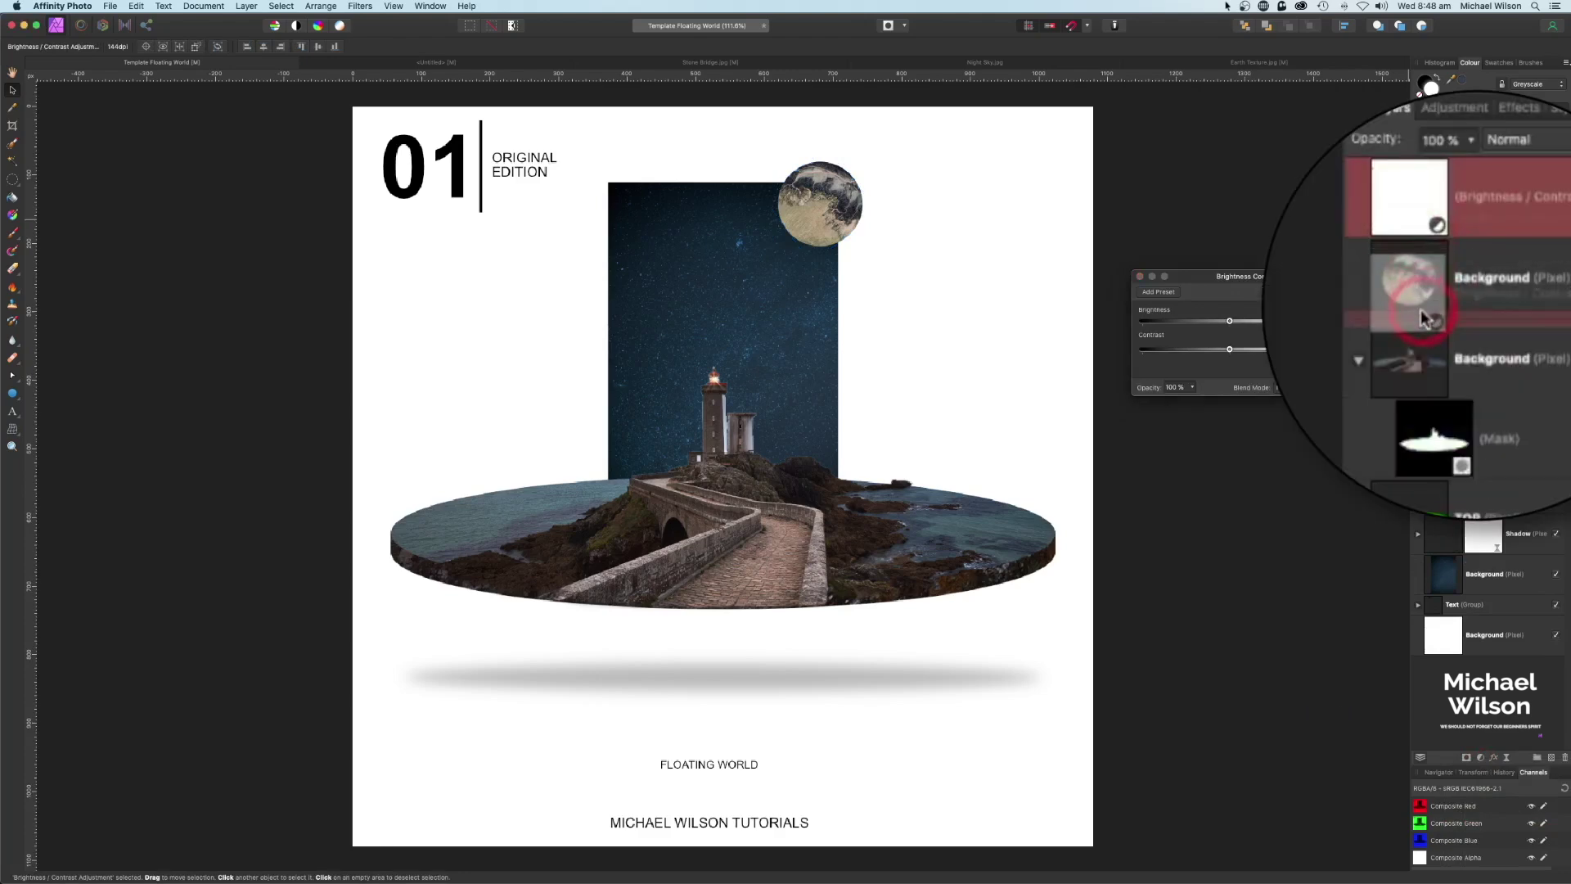
left_click_drag(1489, 296, 1490, 294)
left_click_drag(1327, 281, 1332, 214)
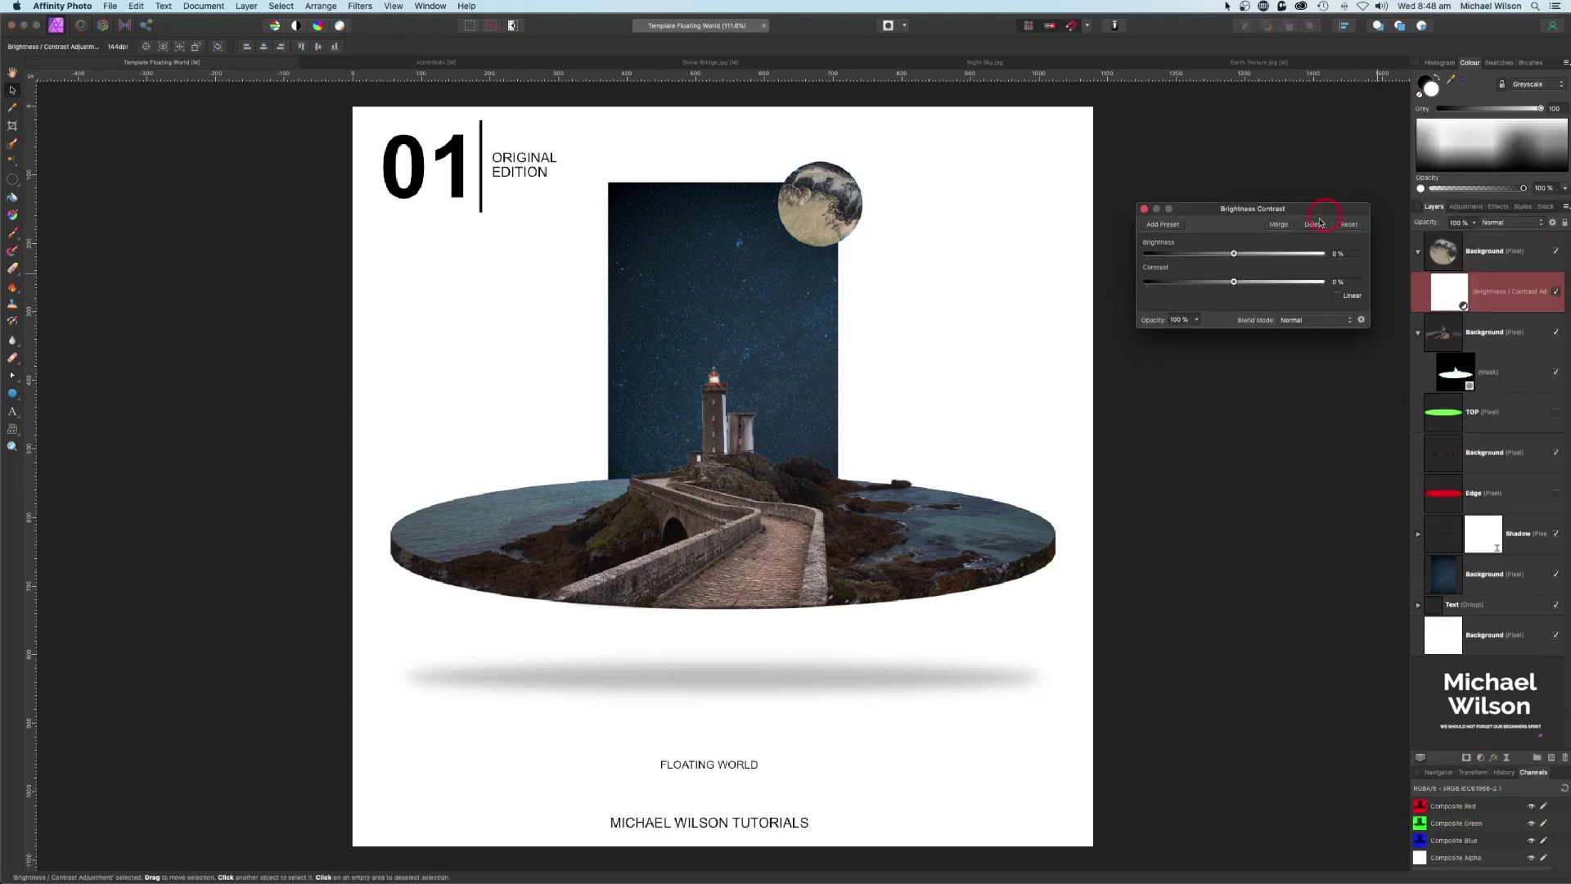
left_click_drag(1231, 256, 1264, 282)
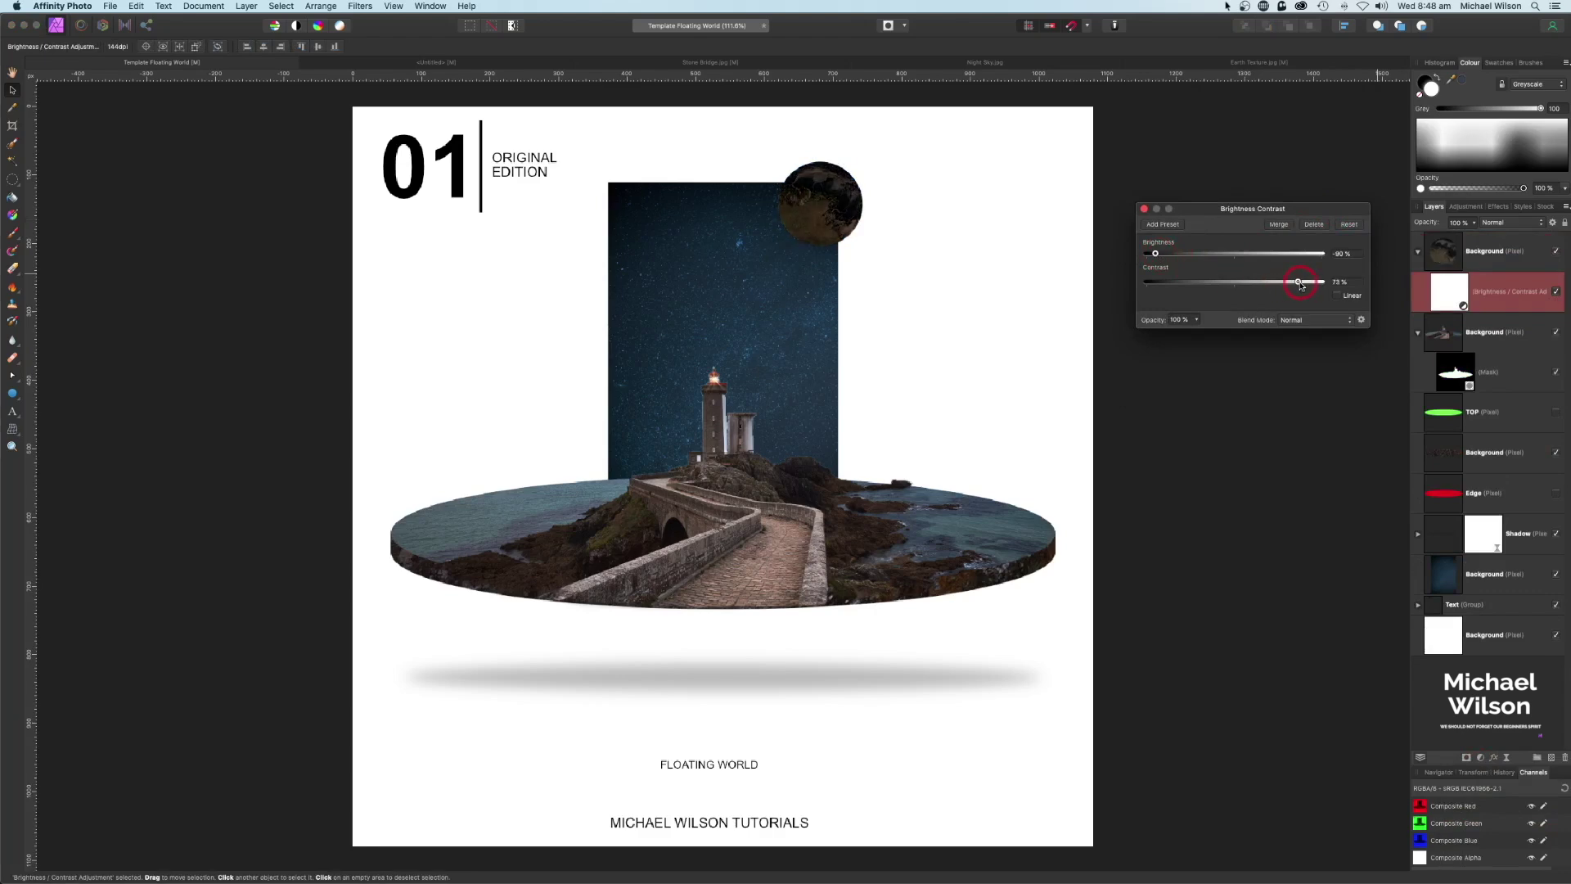
left_click(1144, 210)
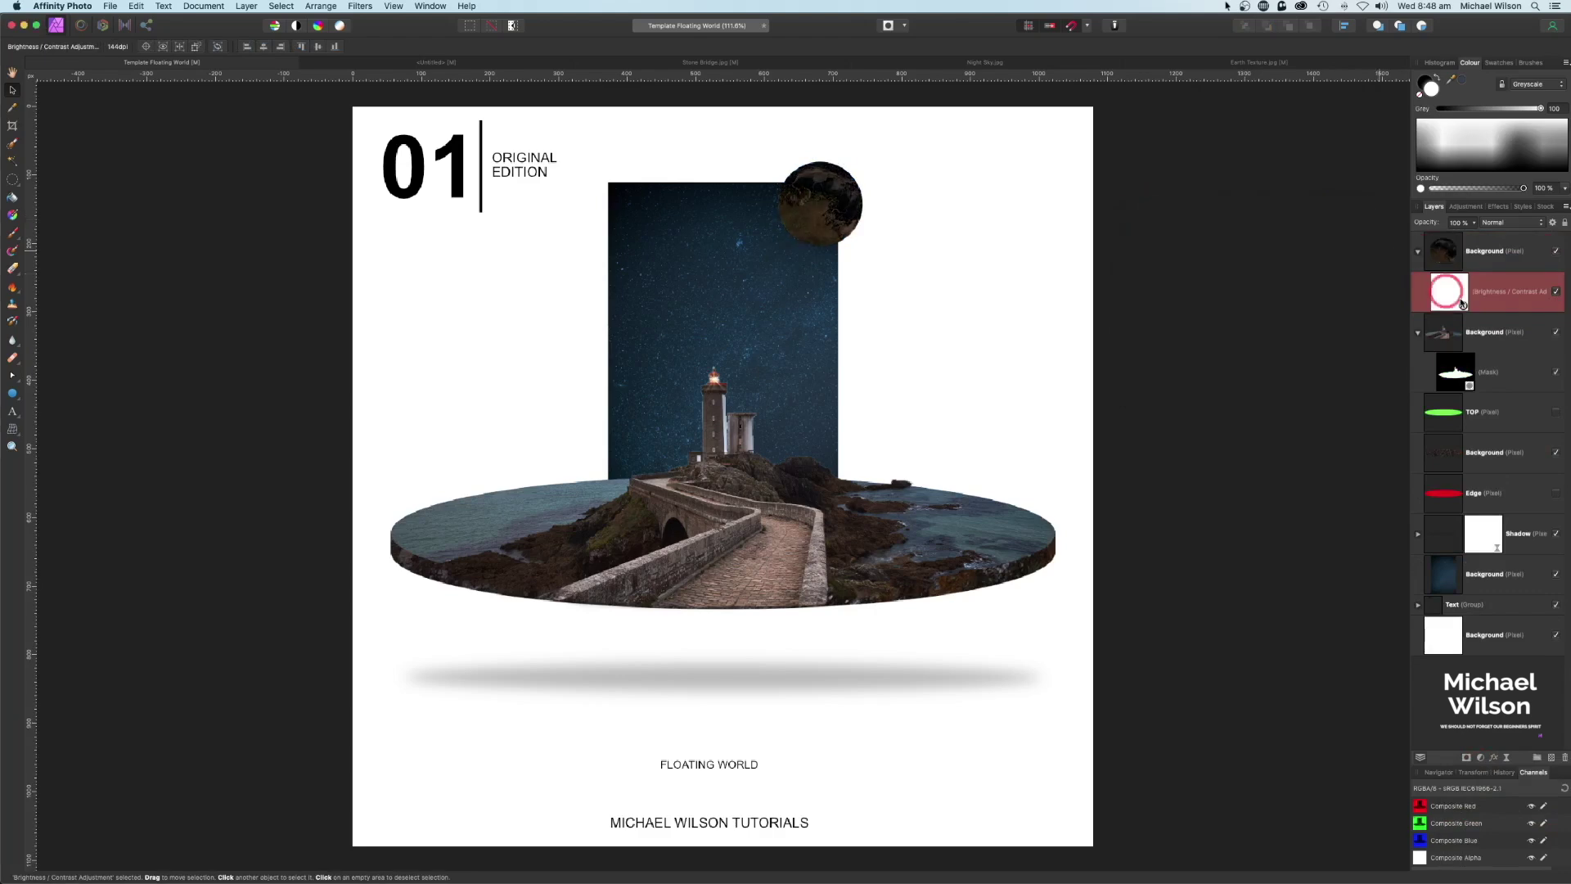
Paint black on the planet's Brightness and Contrast adjustment with a soft 15% flow brush to bring back its lit side.
left_click_drag(1443, 295, 1458, 296)
left_click(7, 210)
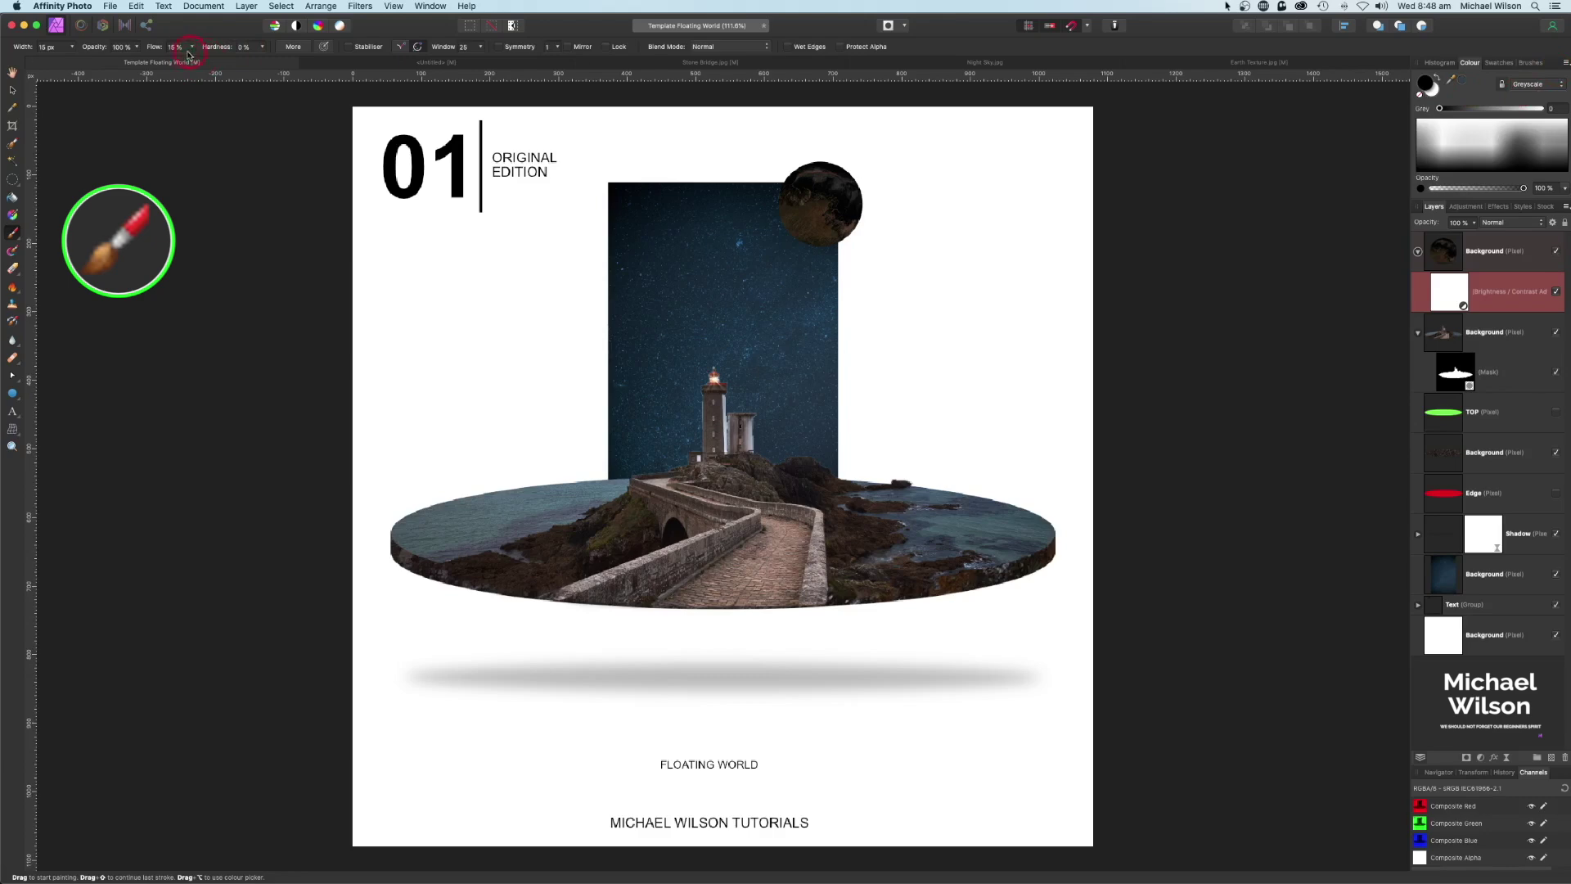
left_click(156, 48)
left_click(766, 185)
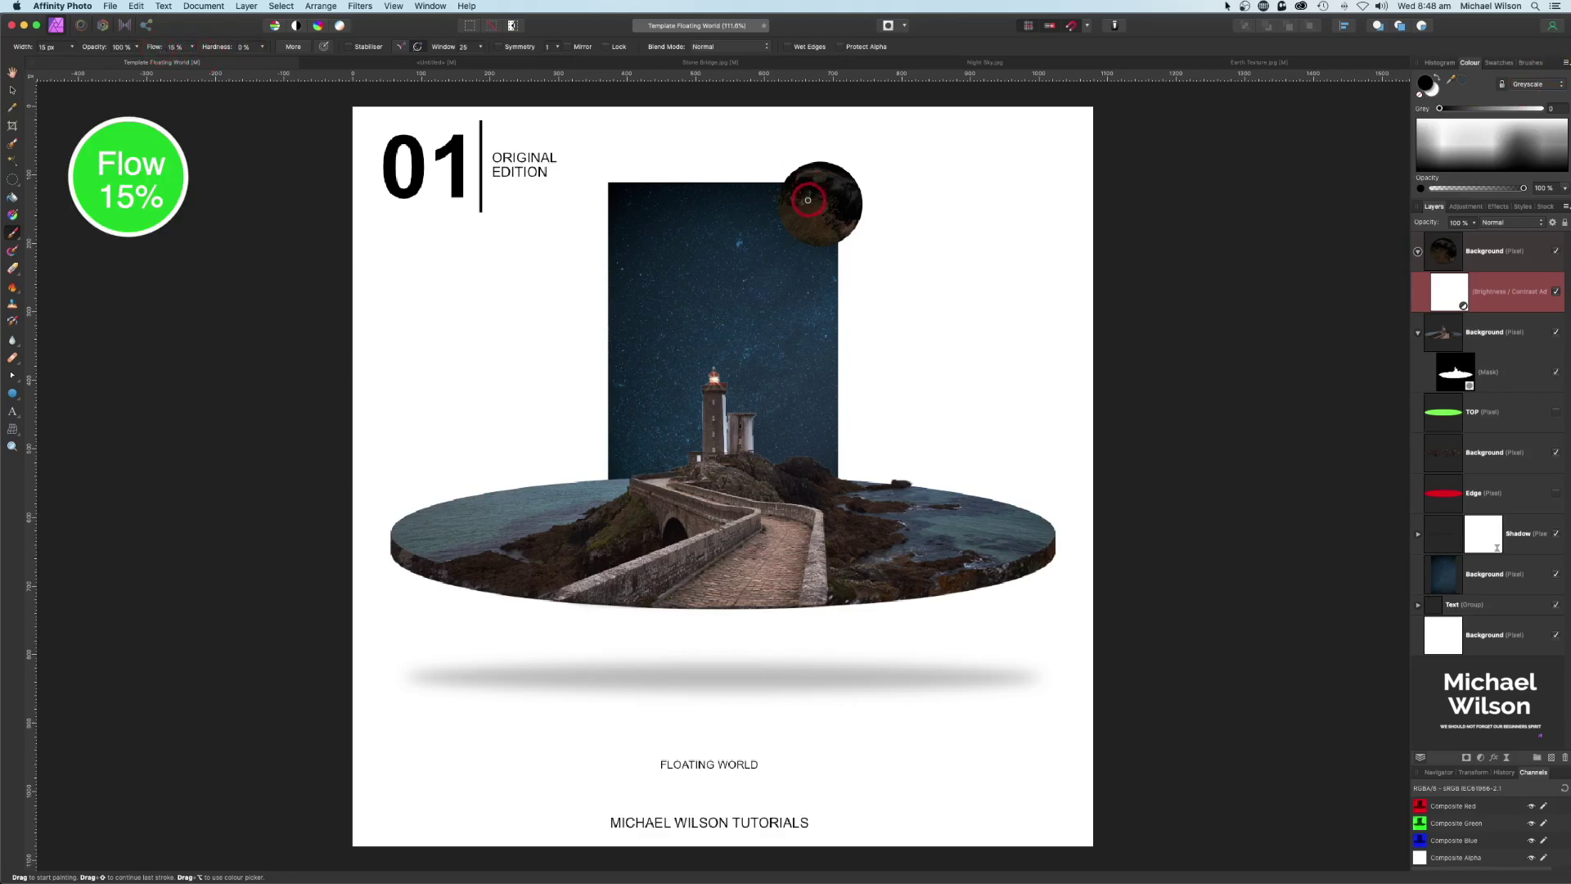
mouse_move(822, 206)
left_mouse_down()
mouse_move(813, 222)
mouse_move(798, 201)
mouse_move(818, 217)
mouse_move(831, 201)
mouse_move(796, 222)
mouse_move(789, 207)
mouse_move(1085, 379)
mouse_move(814, 182)
left_mouse_up()
left_click(1448, 256)
left_click(1418, 252)
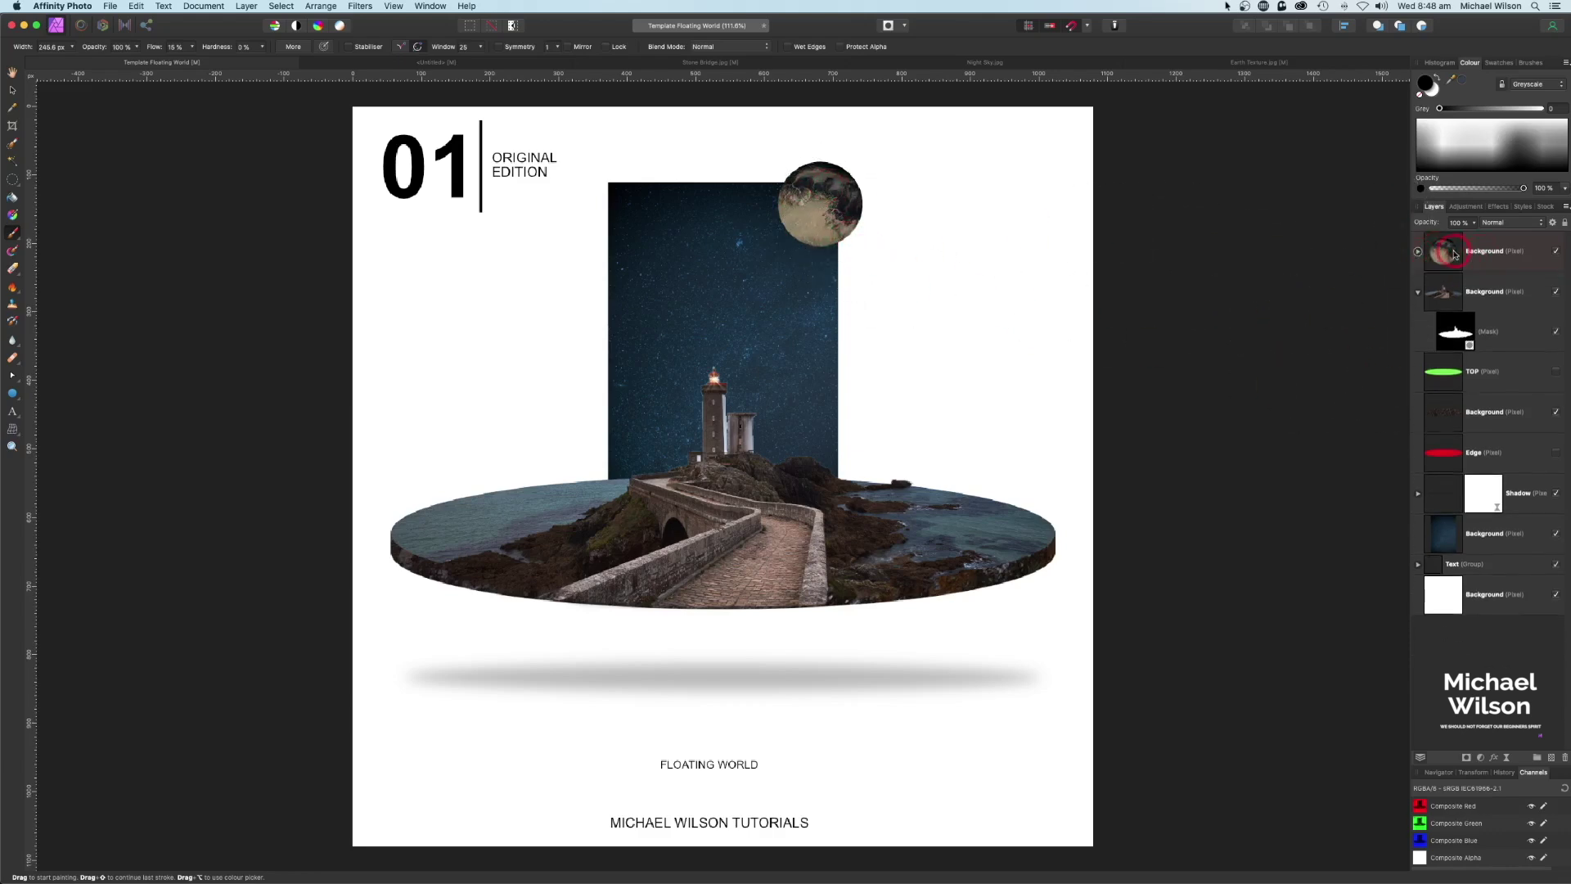
Paint a soft white glow over the night sky on a new top pixel layer in Overlay mode at 50% opacity, using 10% flow.
left_click(1445, 255)
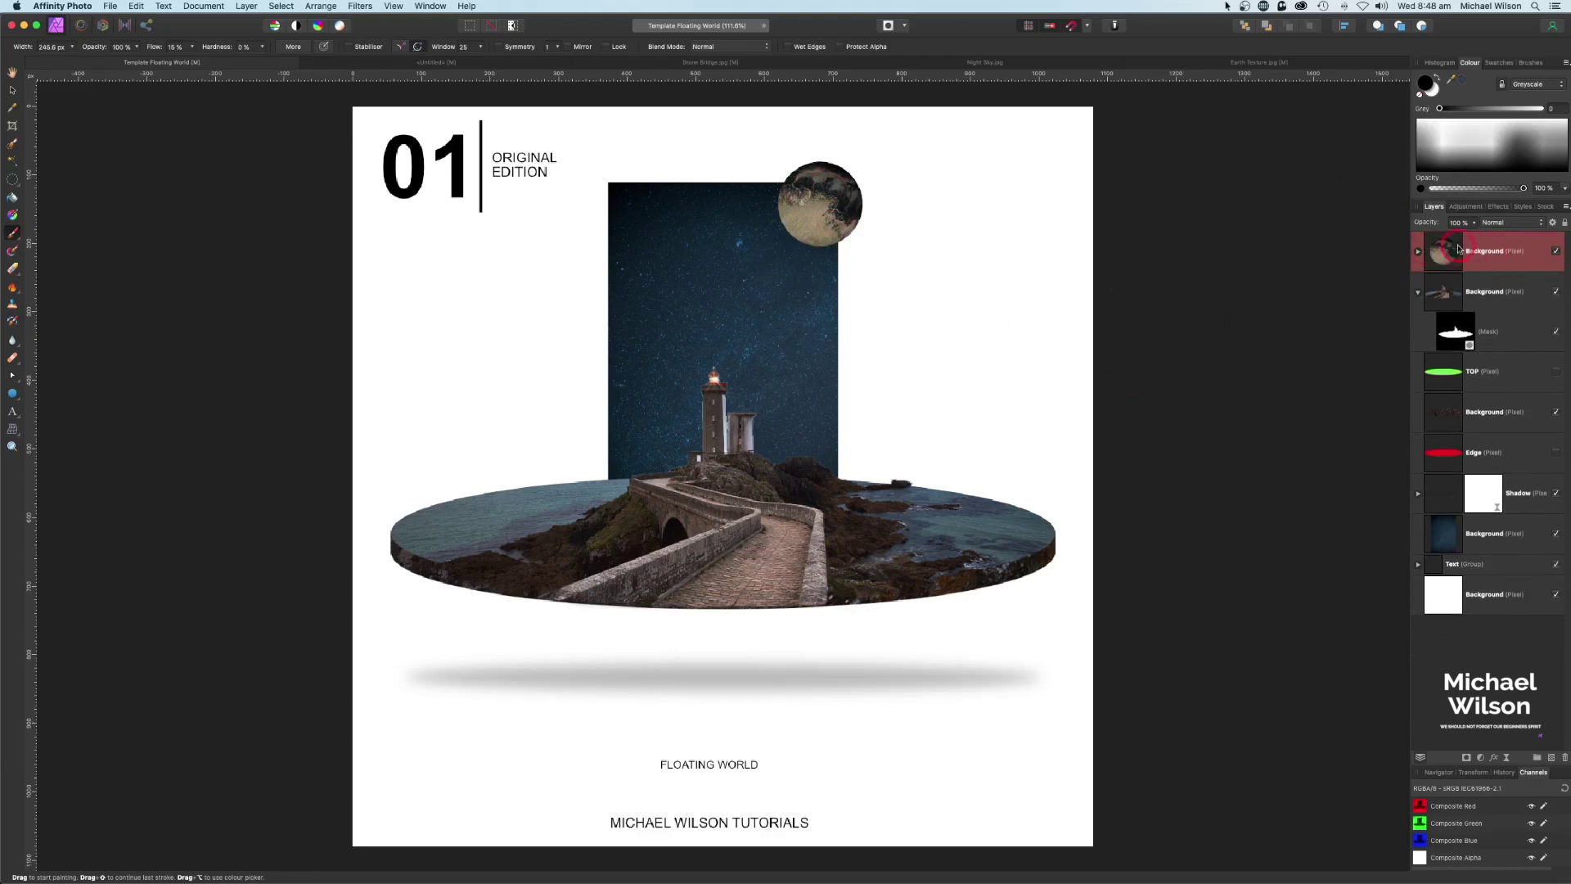
left_click(1551, 758)
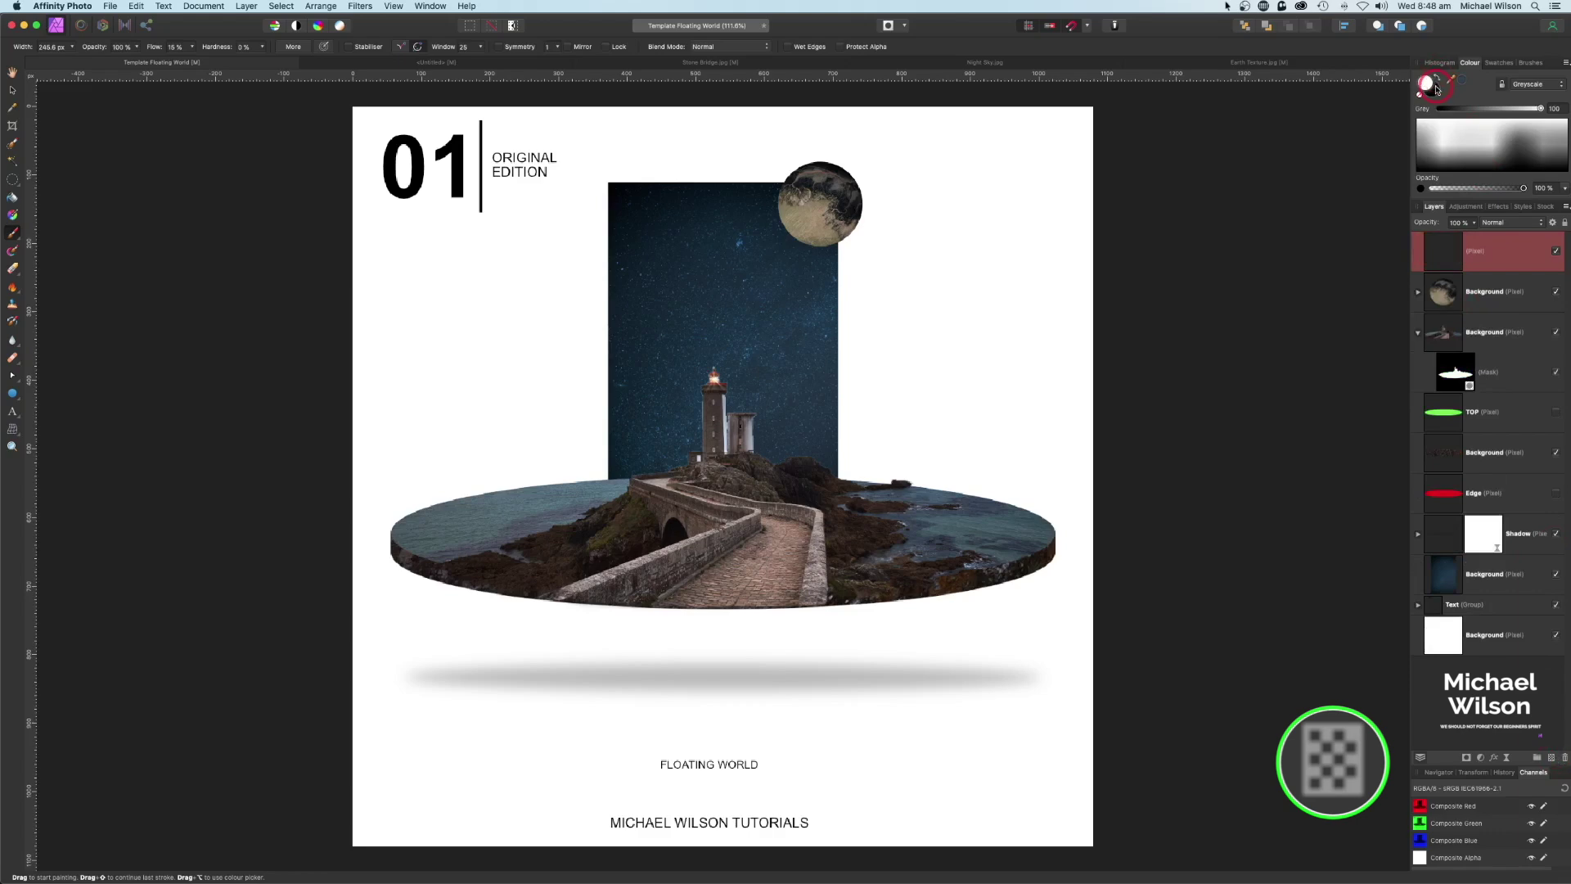
left_click(173, 47)
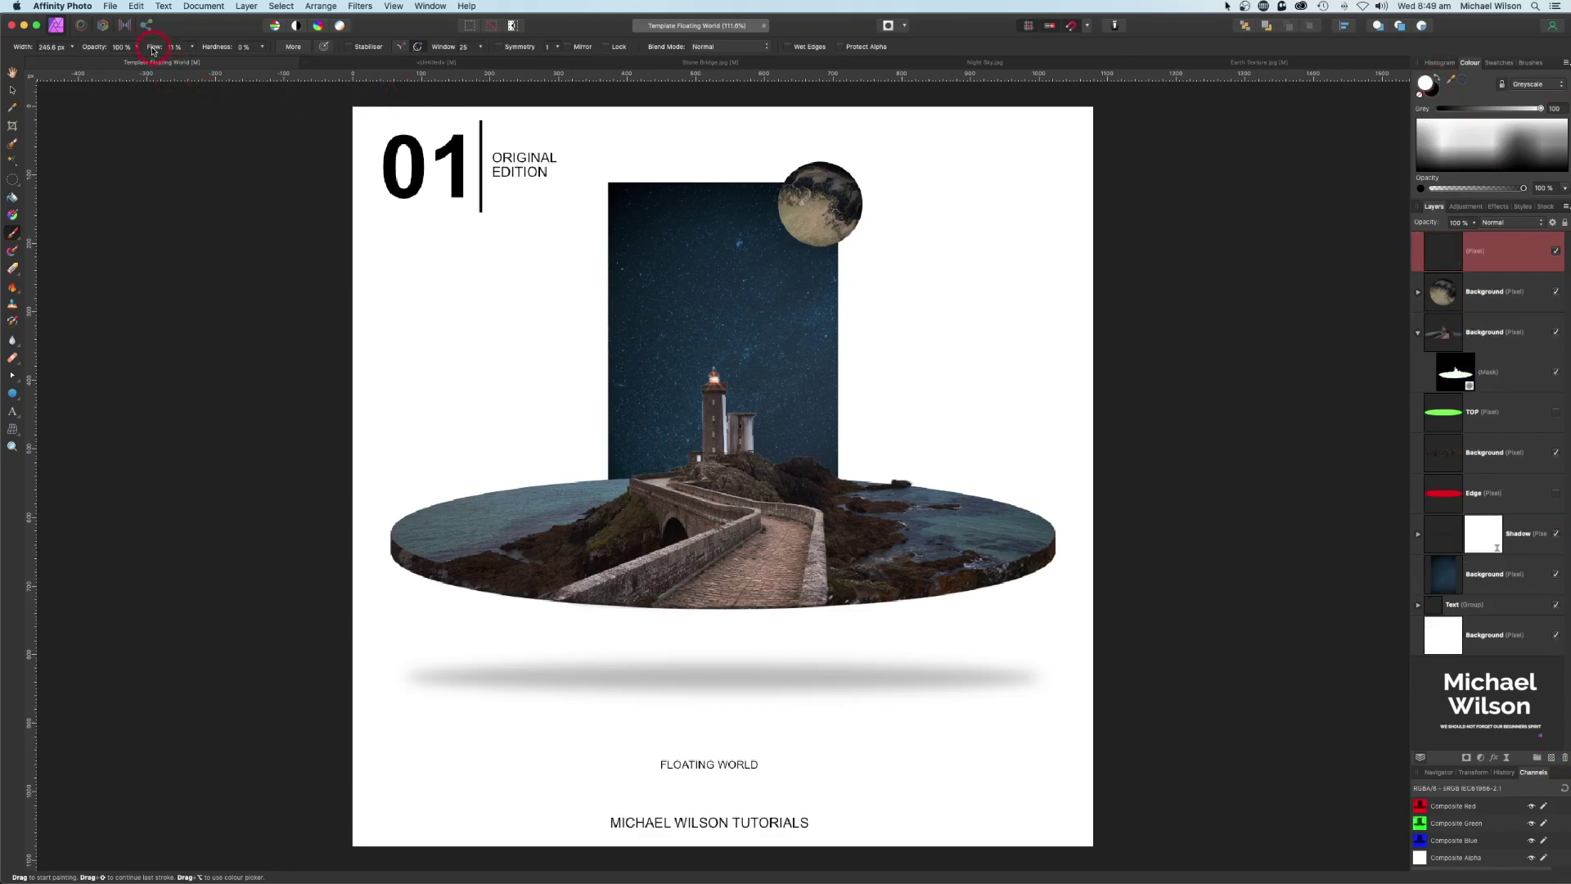
left_click_drag(151, 50, 153, 52)
left_click(701, 263)
left_click(1475, 224)
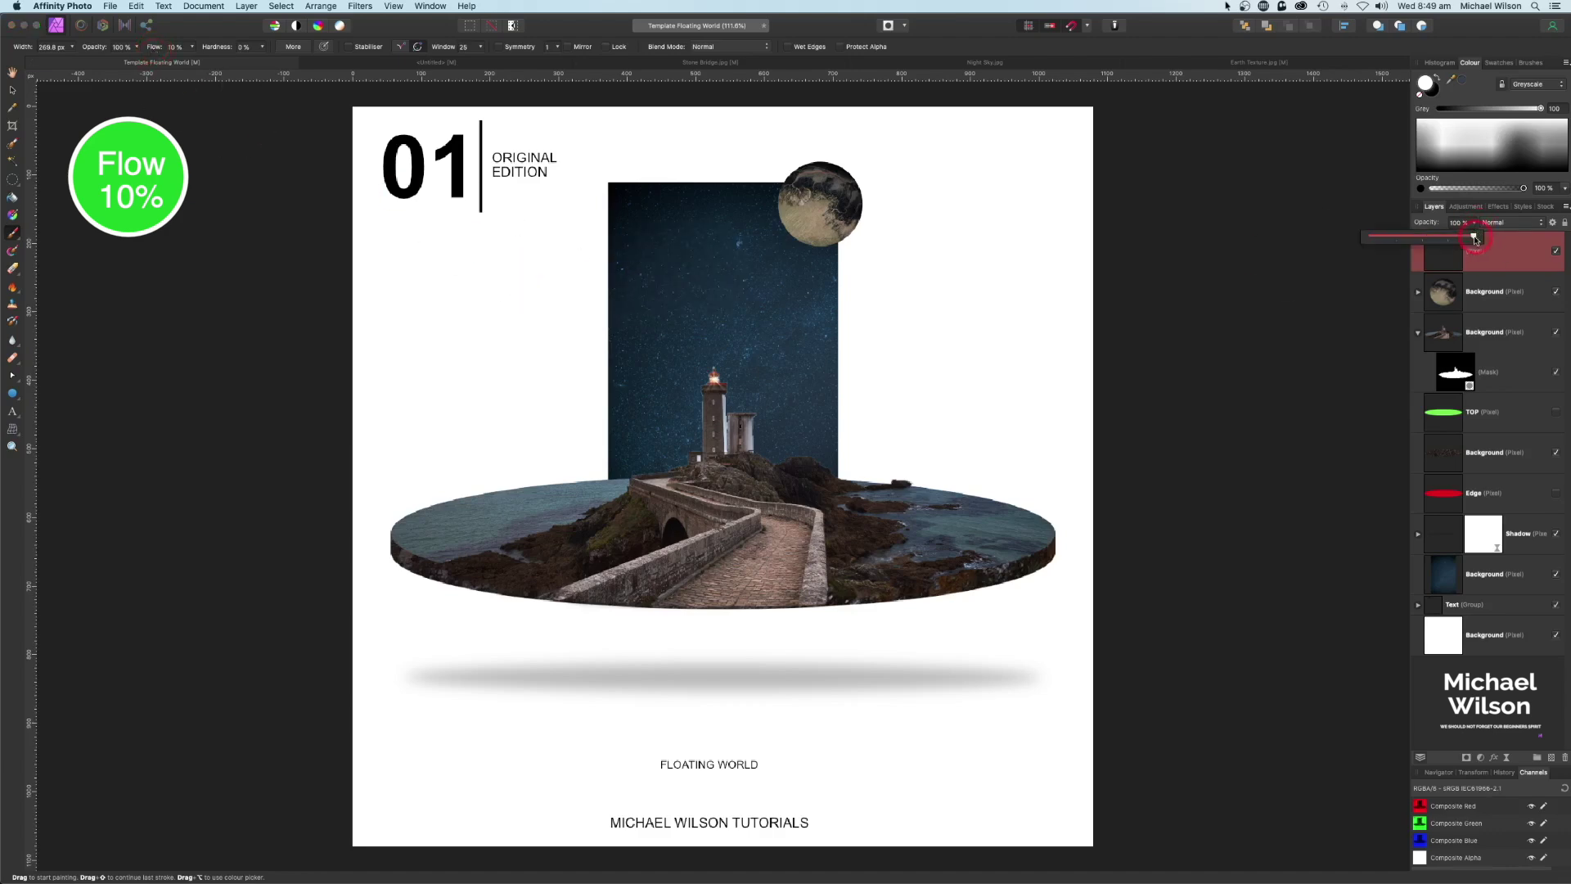
left_click_drag(1475, 237, 1428, 241)
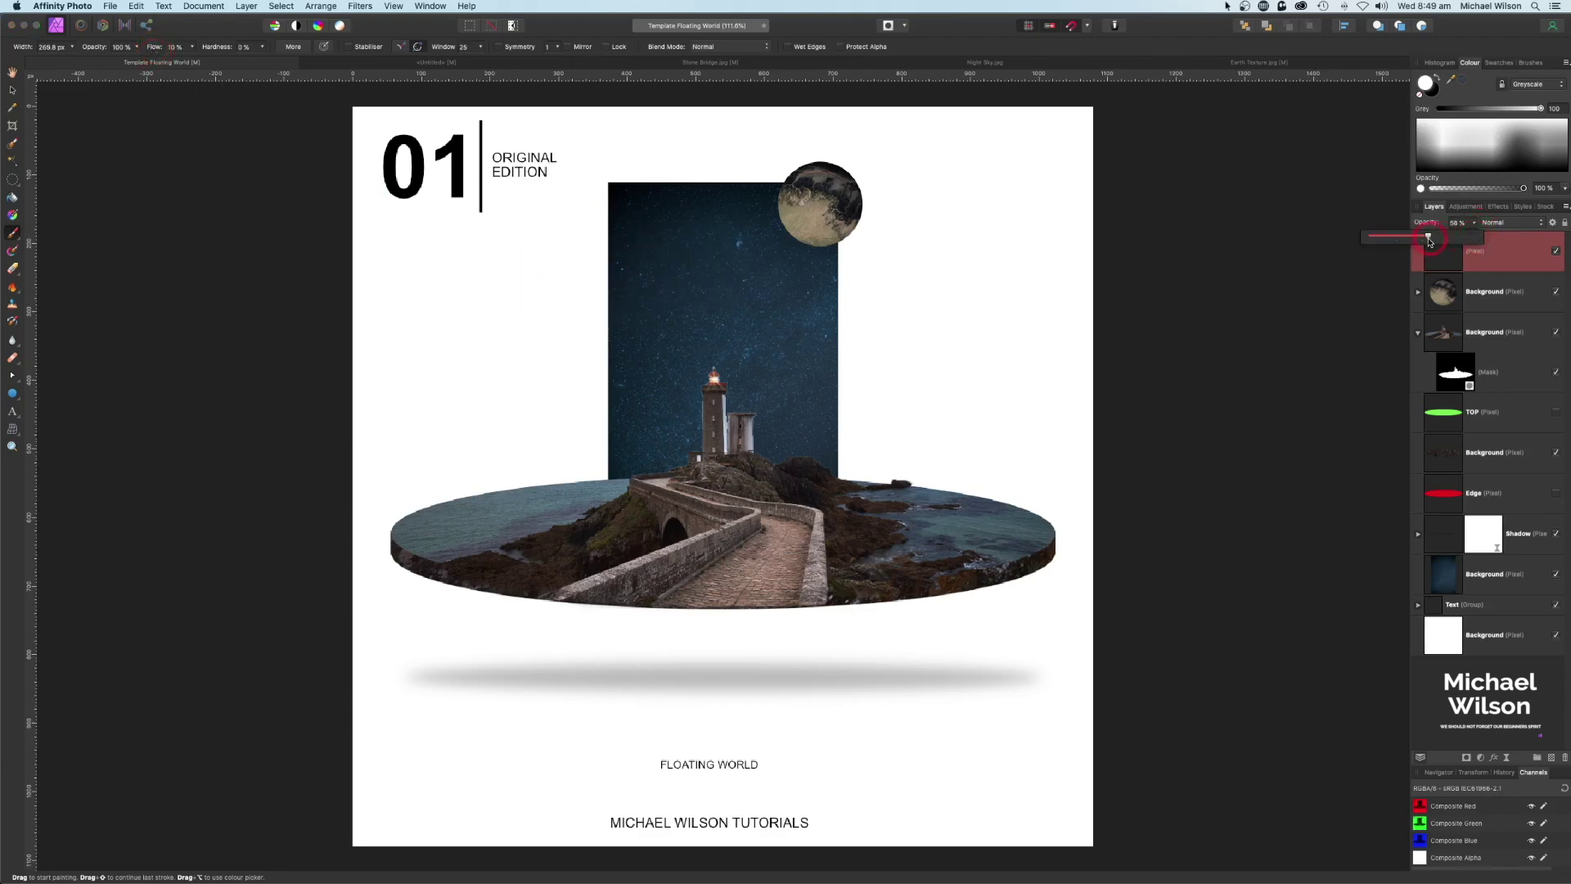
left_click(1520, 229)
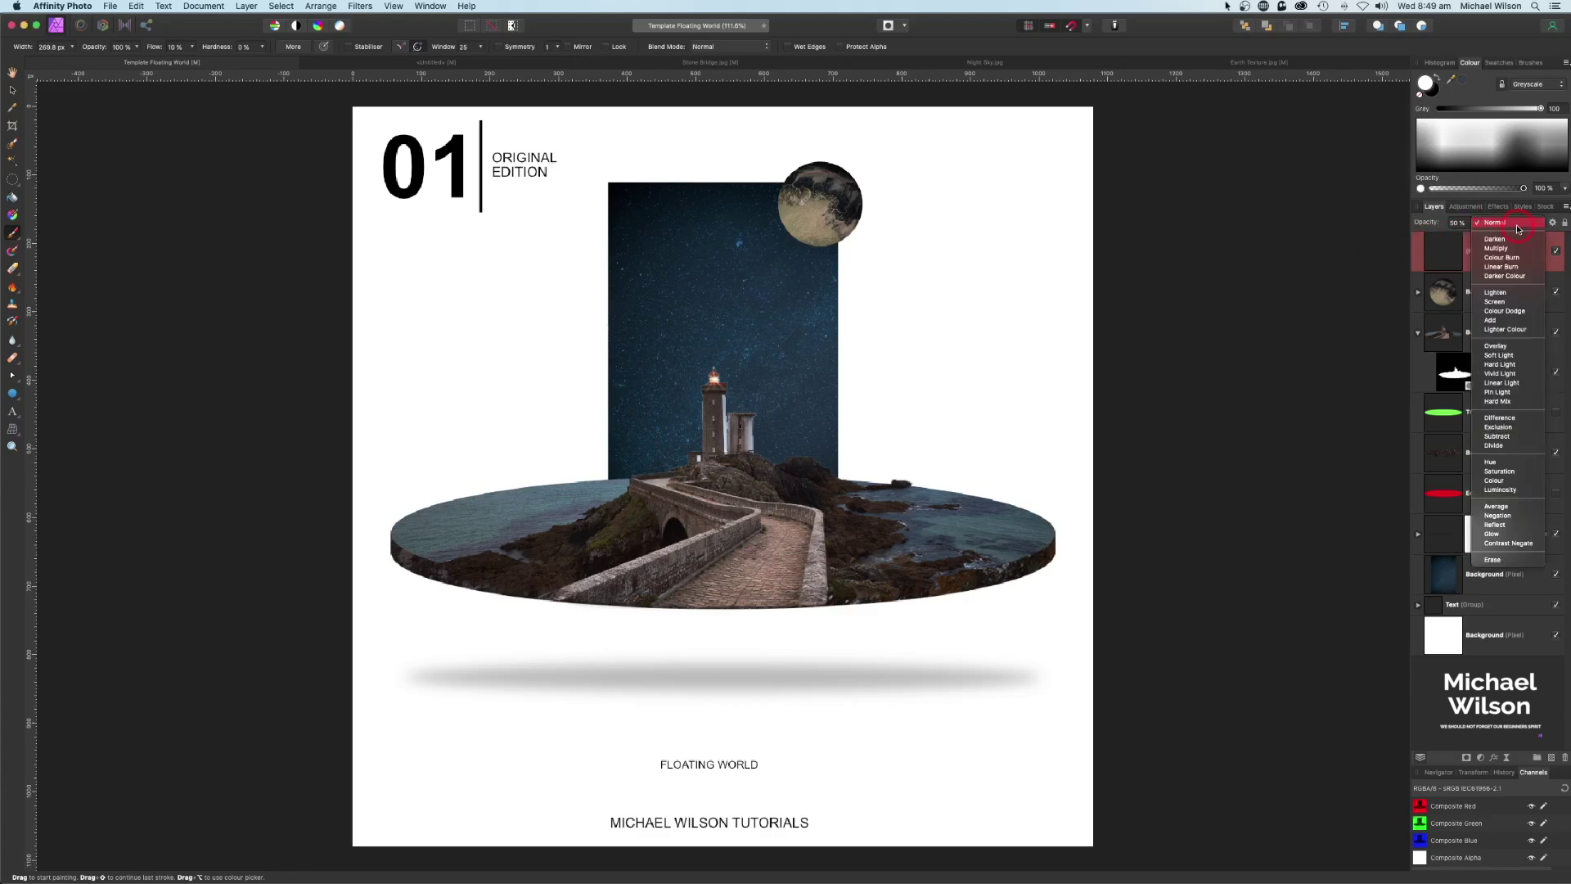
left_click(1503, 346)
mouse_move(716, 243)
left_mouse_down()
mouse_move(790, 227)
mouse_move(783, 271)
mouse_move(802, 302)
mouse_move(800, 251)
mouse_move(730, 244)
mouse_move(743, 221)
mouse_move(656, 269)
mouse_move(748, 234)
mouse_move(703, 291)
mouse_move(779, 329)
mouse_move(792, 249)
mouse_move(669, 335)
mouse_move(701, 258)
mouse_move(640, 291)
mouse_move(668, 256)
mouse_move(706, 338)
mouse_move(793, 318)
mouse_move(799, 335)
mouse_move(764, 251)
mouse_move(719, 258)
left_mouse_up()
Add a Curves adjustment inside the lighthouse layer, pulling the midtones down, raising the black point and adding an upper highlight point.
left_click(1428, 378)
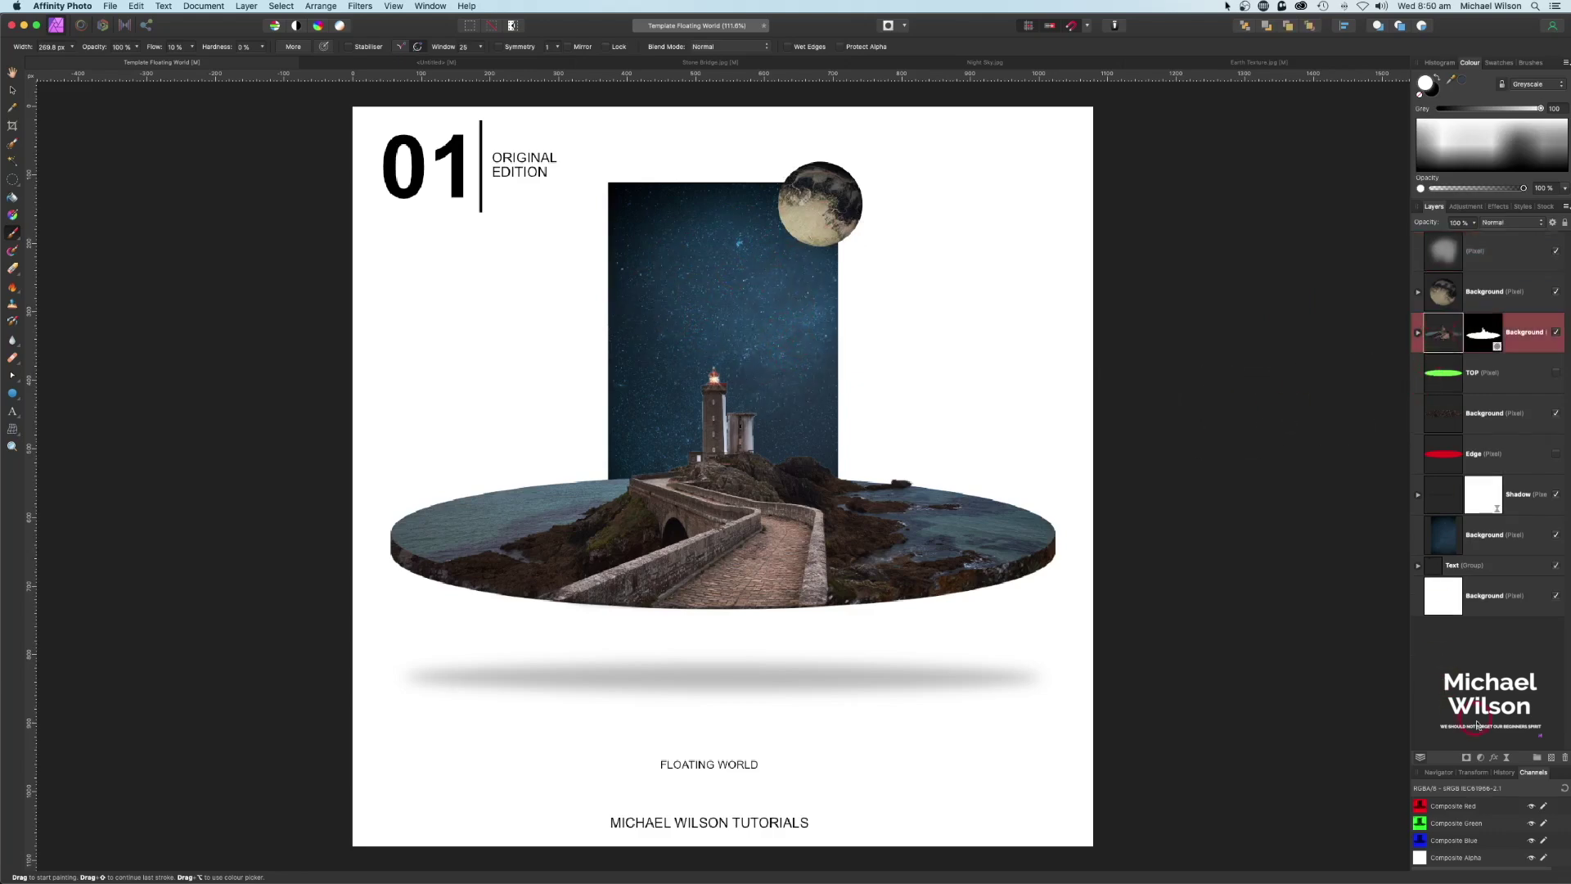
left_click(1480, 757)
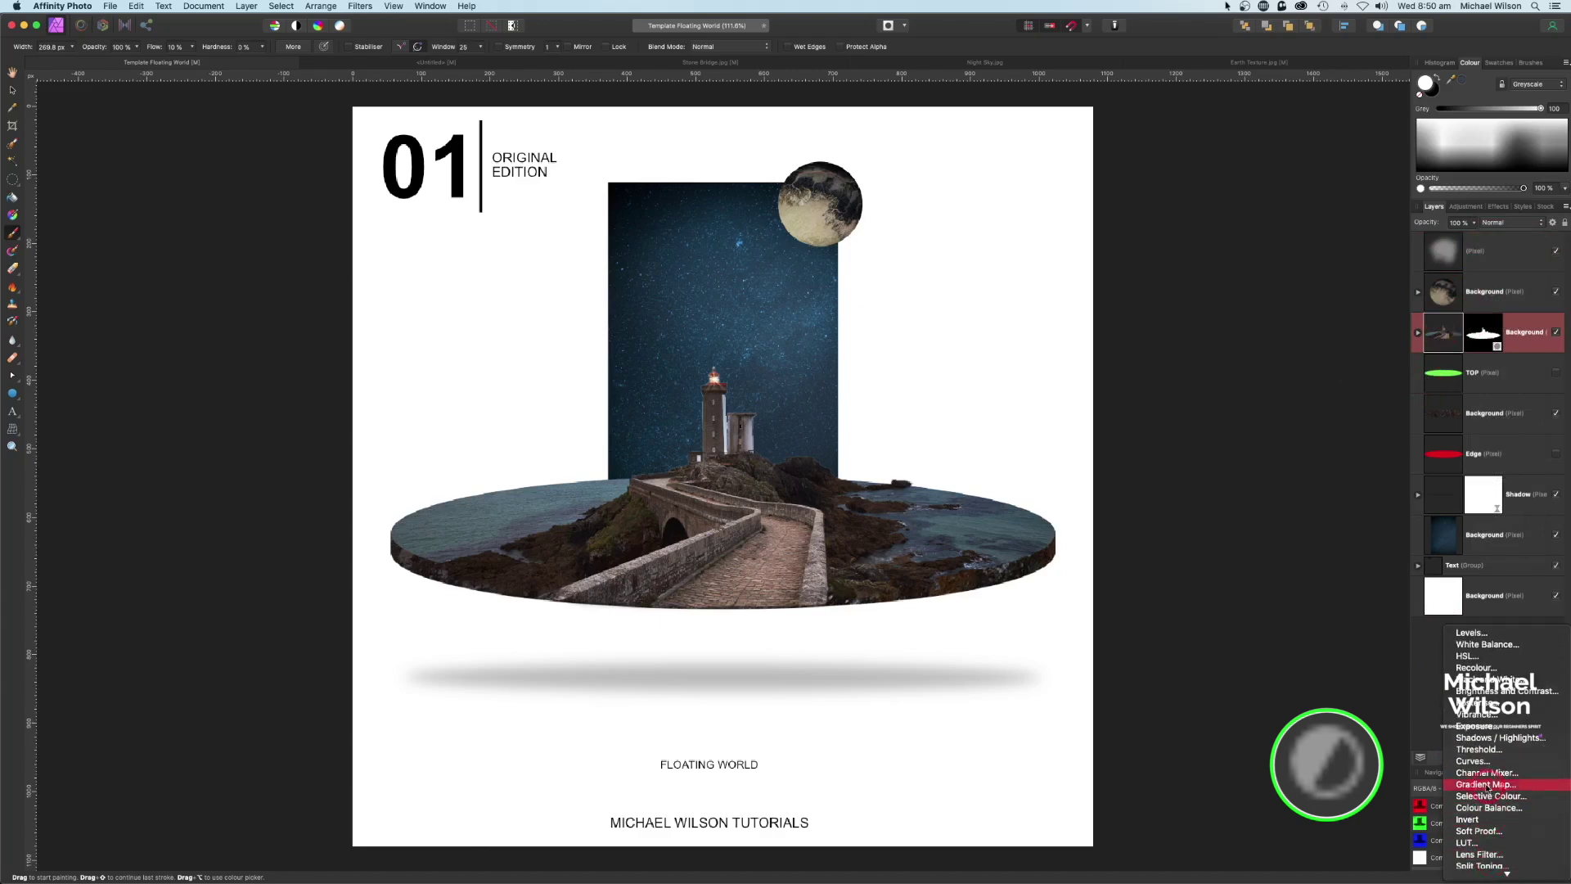
left_click(1473, 761)
left_click_drag(1453, 331, 1452, 385)
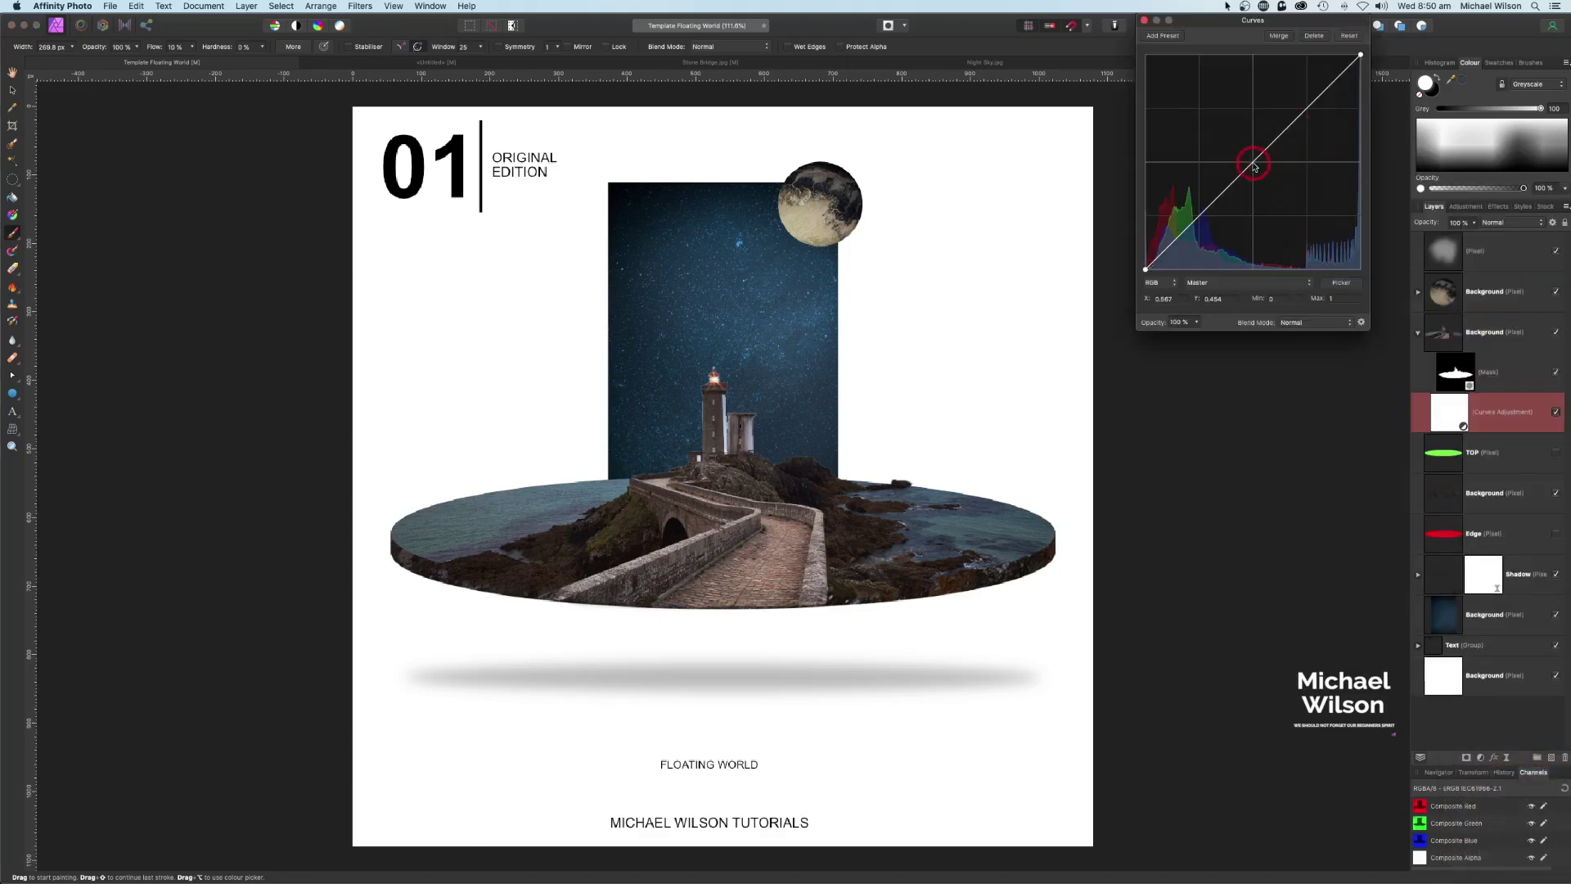
left_click_drag(1258, 164, 1266, 176)
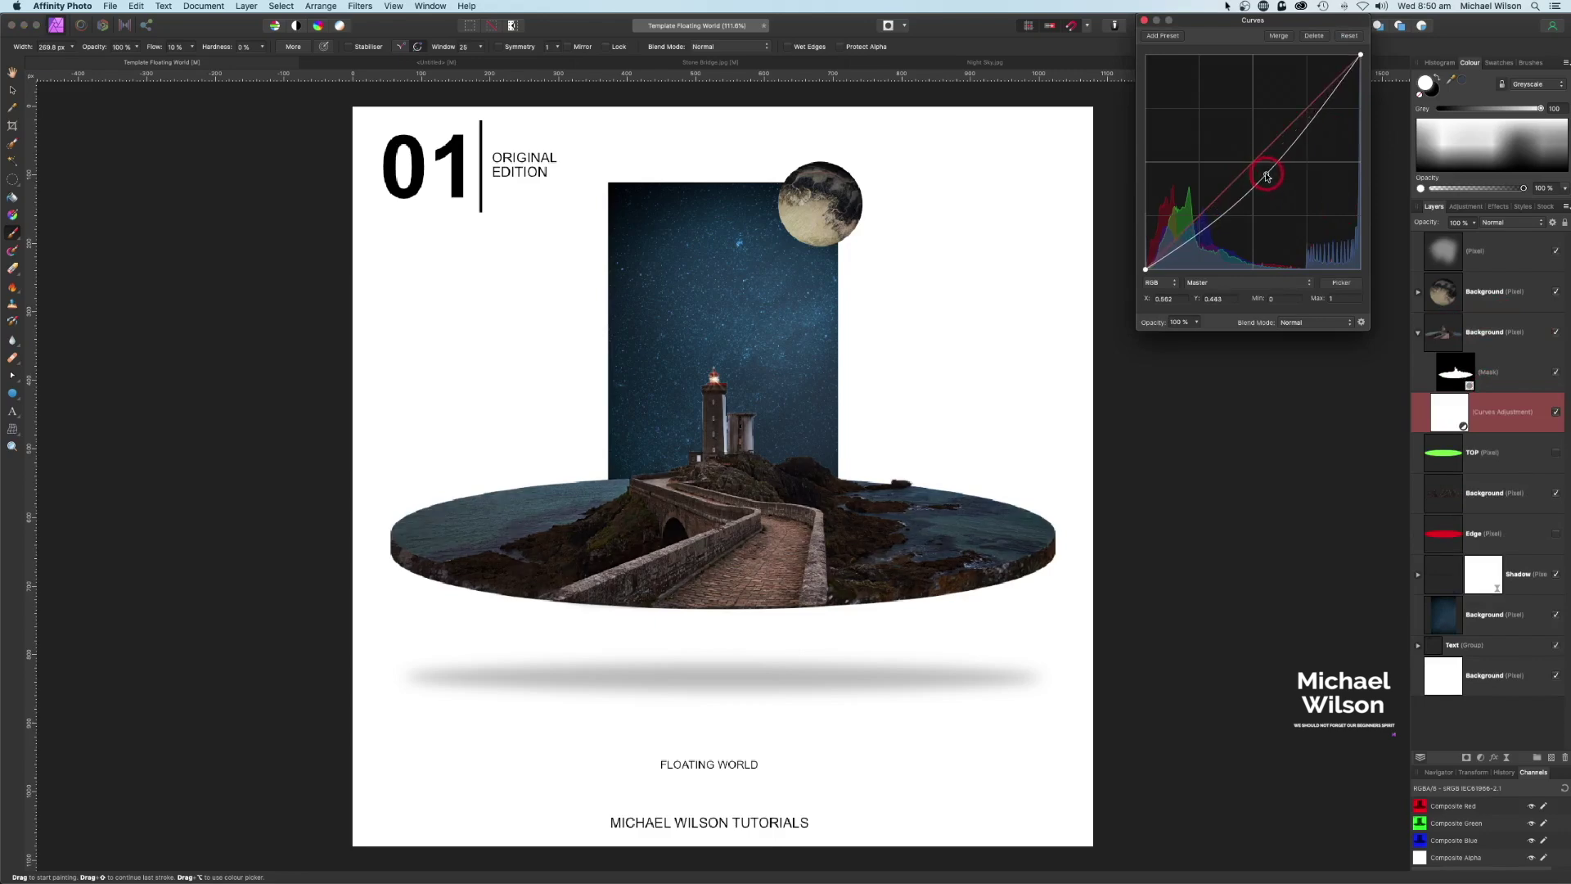
left_click_drag(1145, 271, 1144, 255)
left_click_drag(1320, 108, 1315, 111)
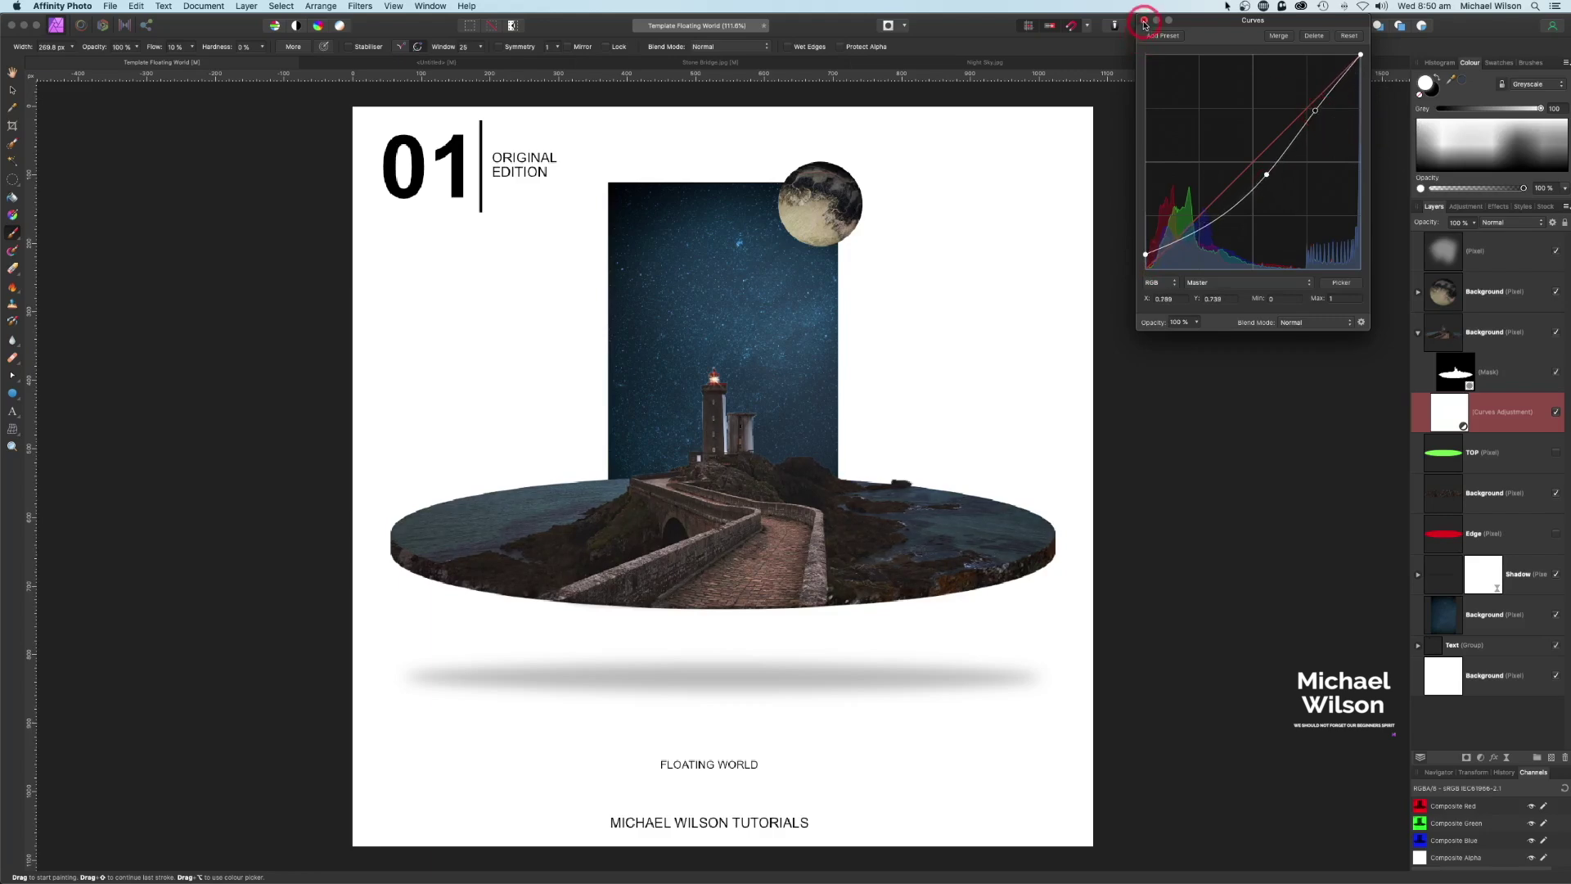
left_click(1144, 22)
Paint black on the Curves adjustment with an enlarged 30% flow brush to restore brightness around the lighthouse and parts of the disc.
left_click(1485, 419)
key("b")
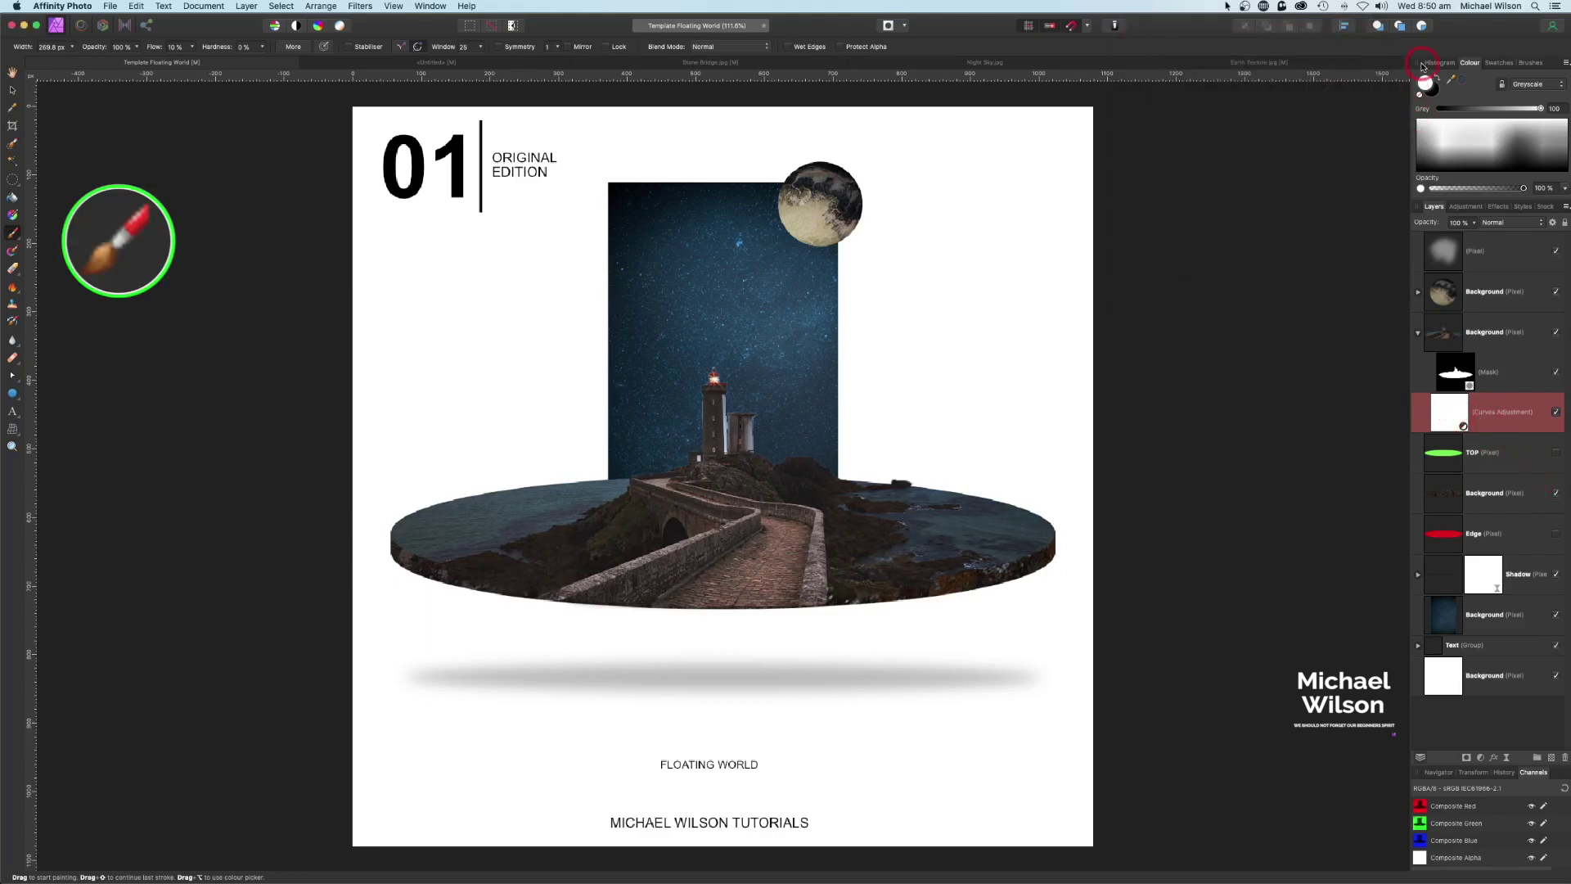
left_click(121, 48)
left_click(152, 48)
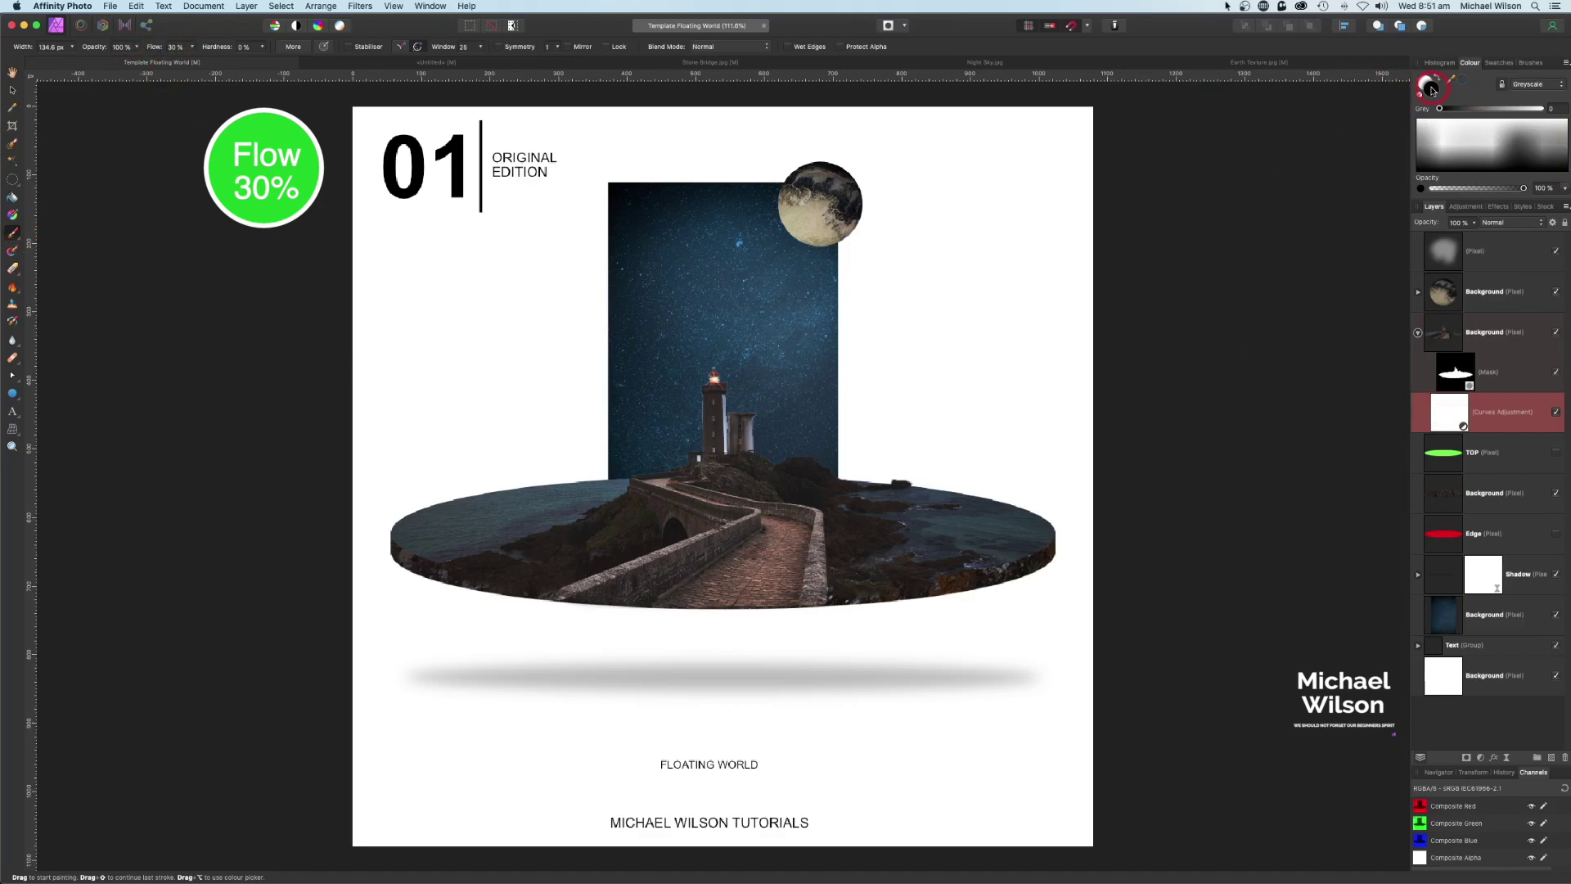
key("bracketright")
key("bracketright")
key("bracketright")
key("bracketright")
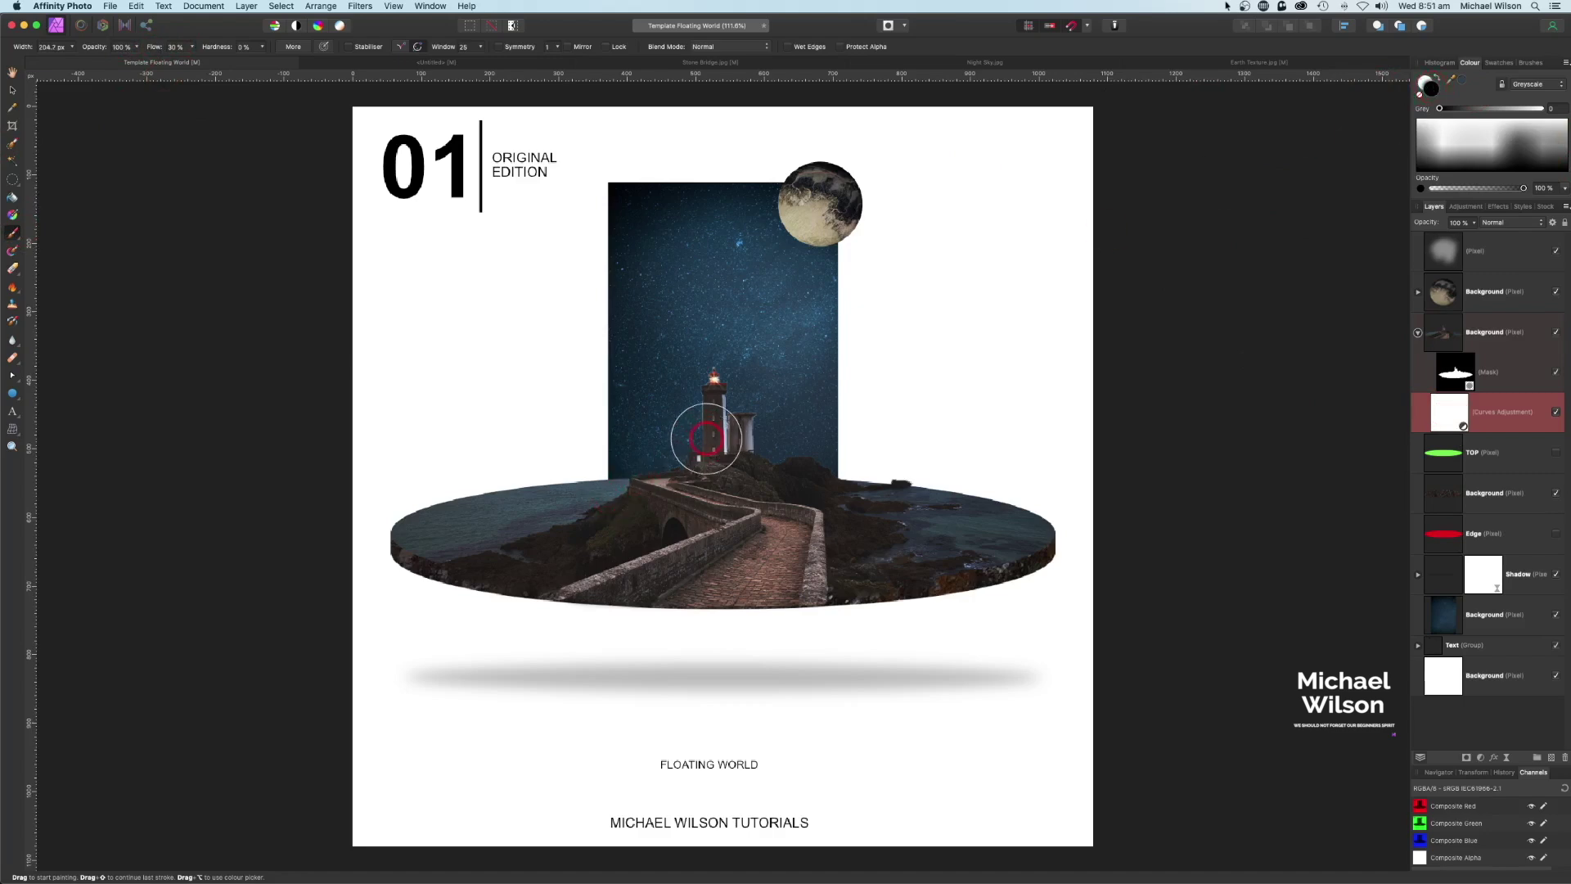
mouse_move(775, 419)
left_mouse_down()
mouse_move(717, 400)
mouse_move(708, 434)
mouse_move(701, 412)
mouse_move(726, 410)
mouse_move(746, 438)
mouse_move(724, 430)
mouse_move(714, 386)
mouse_move(725, 440)
mouse_move(811, 474)
mouse_move(850, 531)
mouse_move(839, 495)
mouse_move(591, 505)
mouse_move(617, 494)
mouse_move(655, 510)
mouse_move(631, 523)
mouse_move(513, 506)
mouse_move(455, 531)
mouse_move(599, 486)
mouse_move(475, 525)
mouse_move(551, 550)
mouse_move(908, 546)
mouse_move(939, 521)
mouse_move(902, 497)
mouse_move(840, 557)
mouse_move(773, 491)
left_mouse_up()
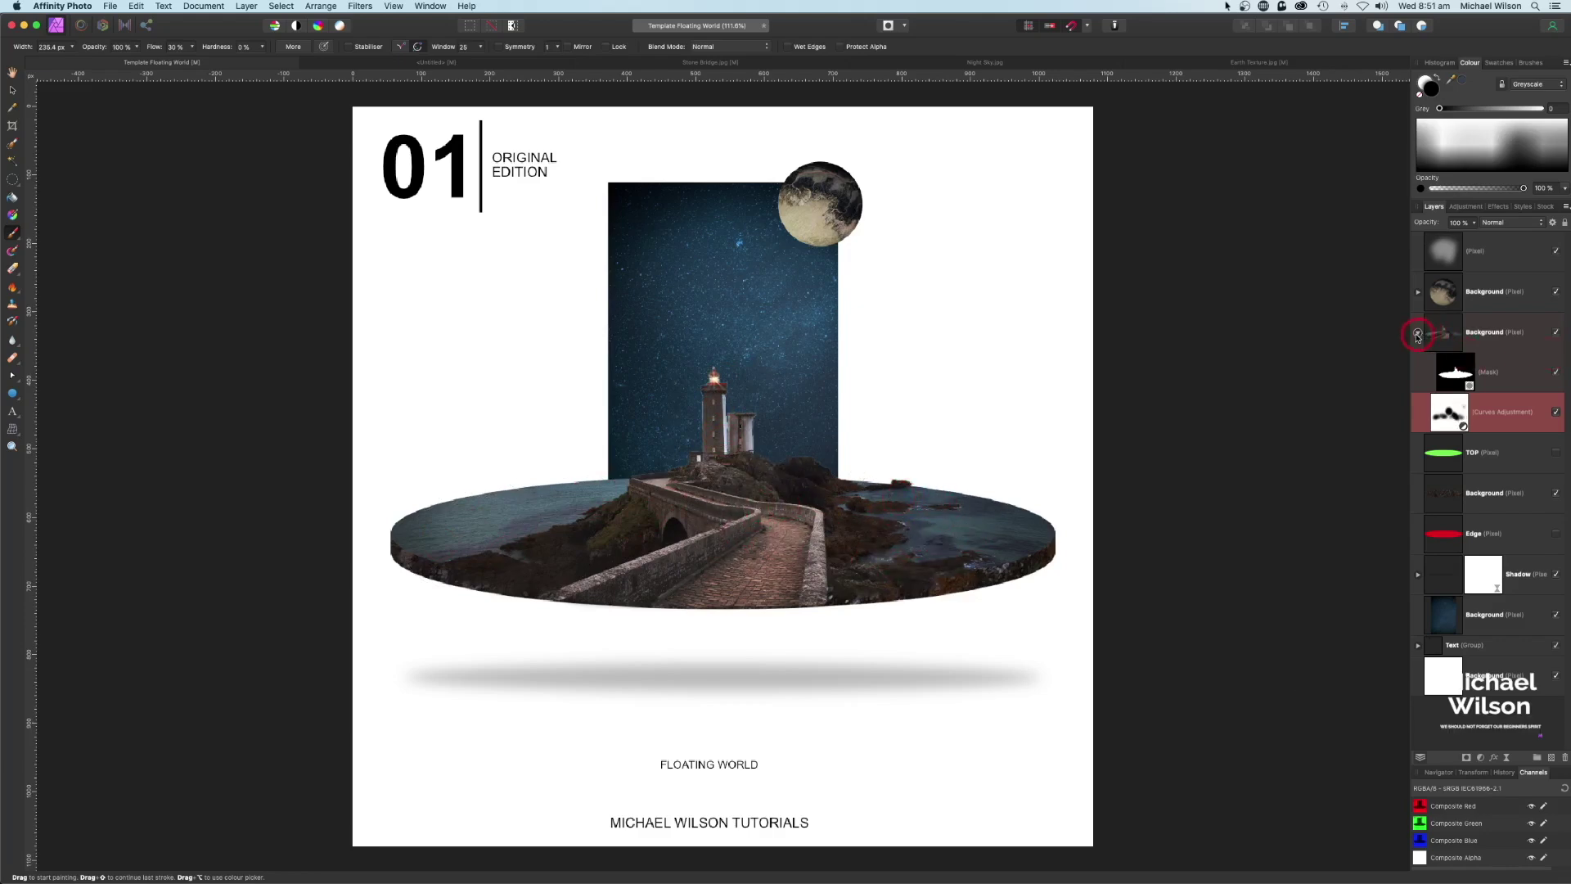
left_click(1419, 333)
Add a new pixel layer above the Text group, sample a dark grey from the disc's sea, and set the brush flow to 20%.
left_click(1475, 566)
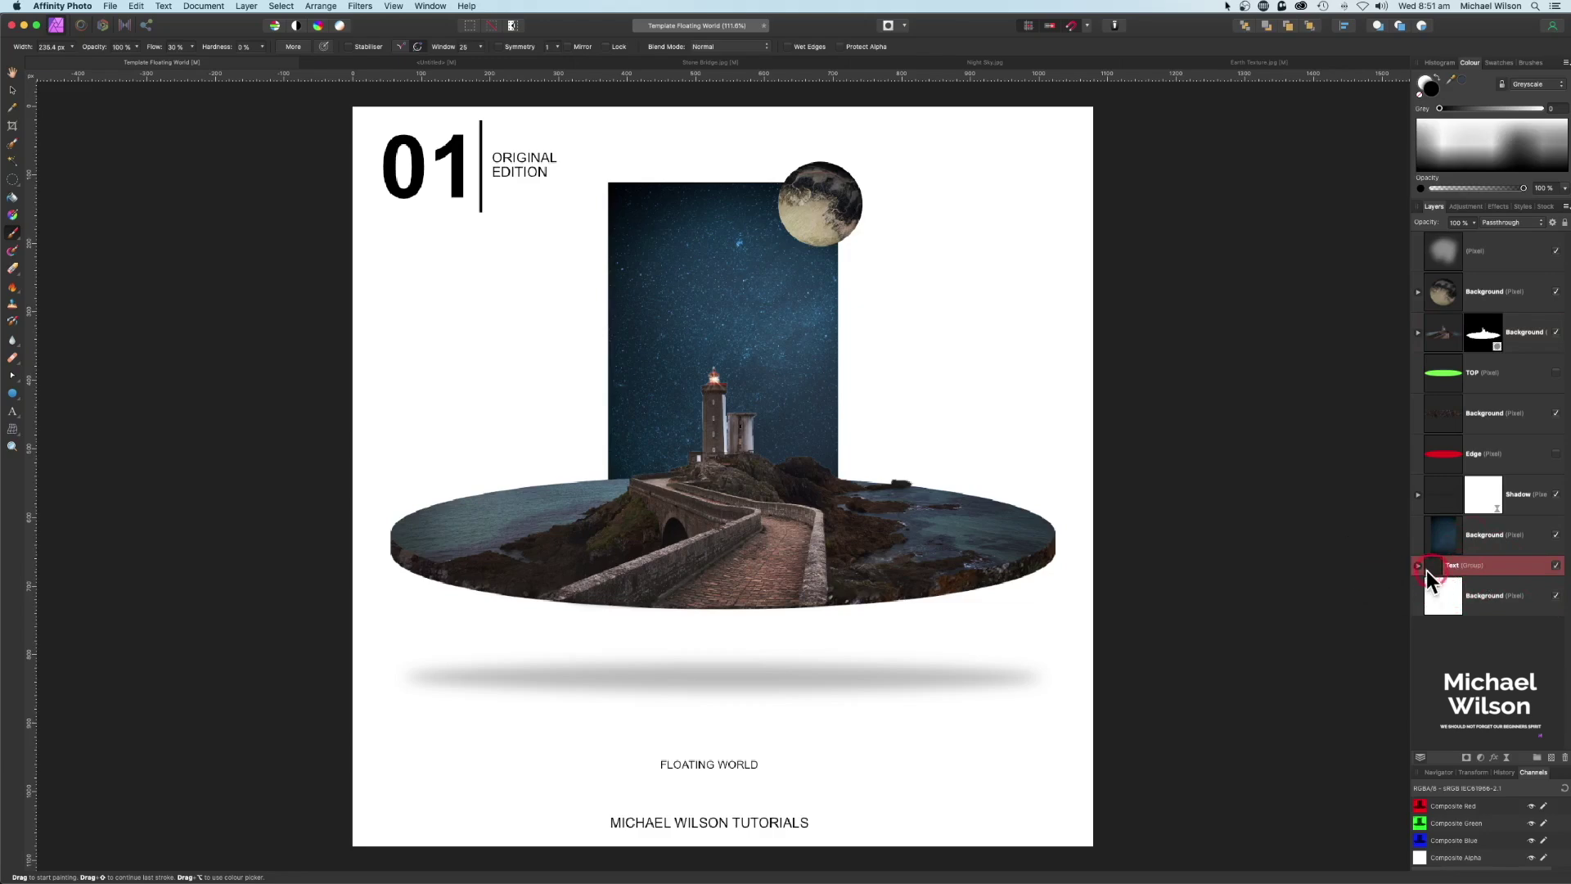
left_click(1550, 754)
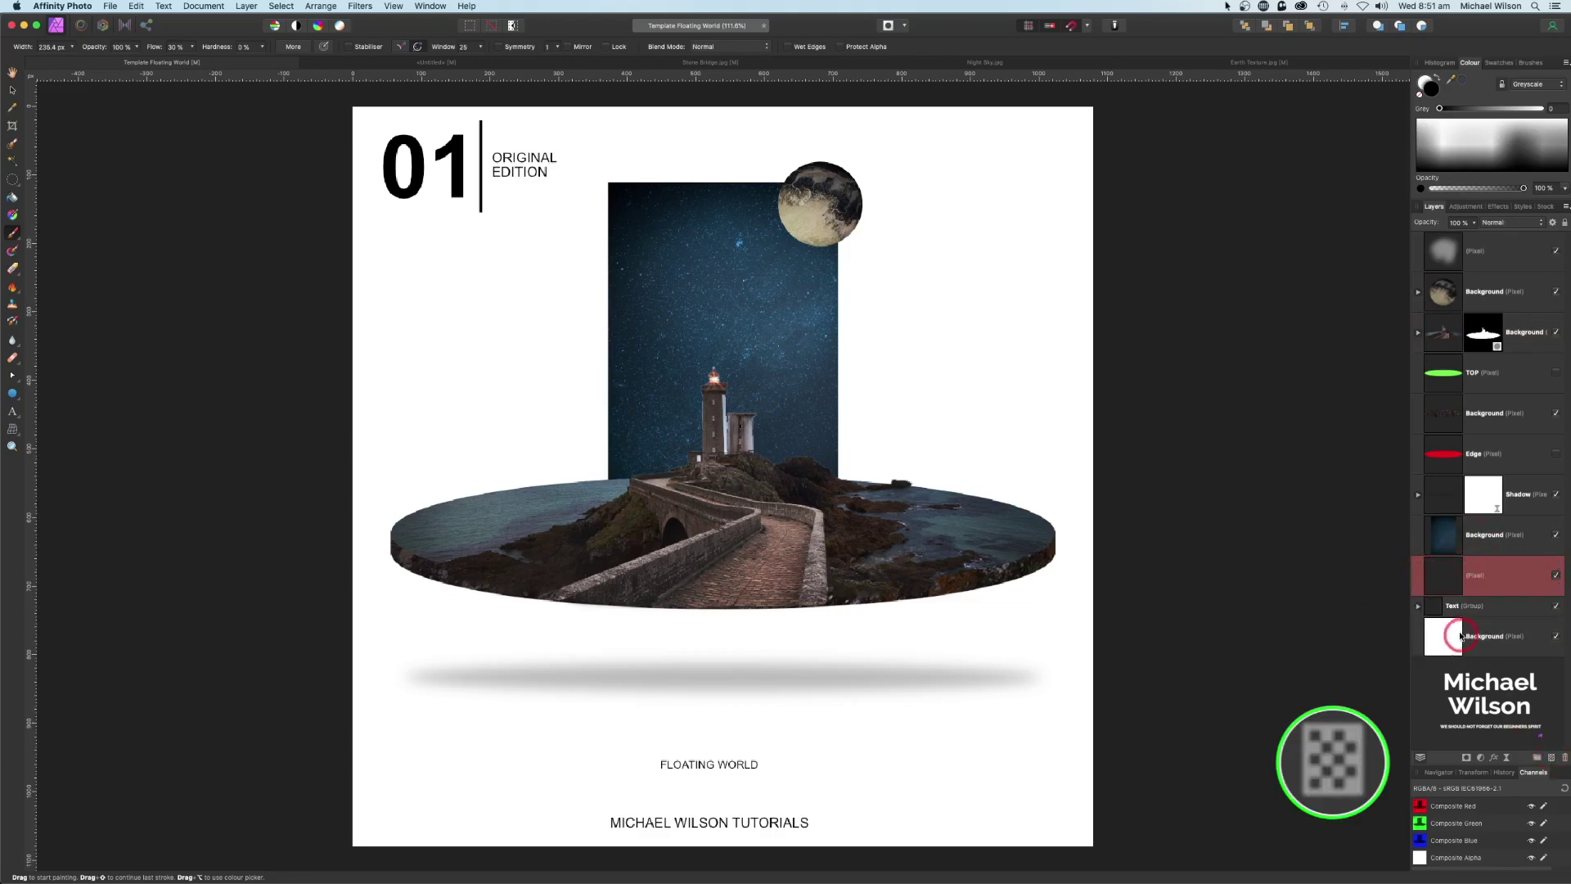
left_click_drag(1457, 78, 933, 524)
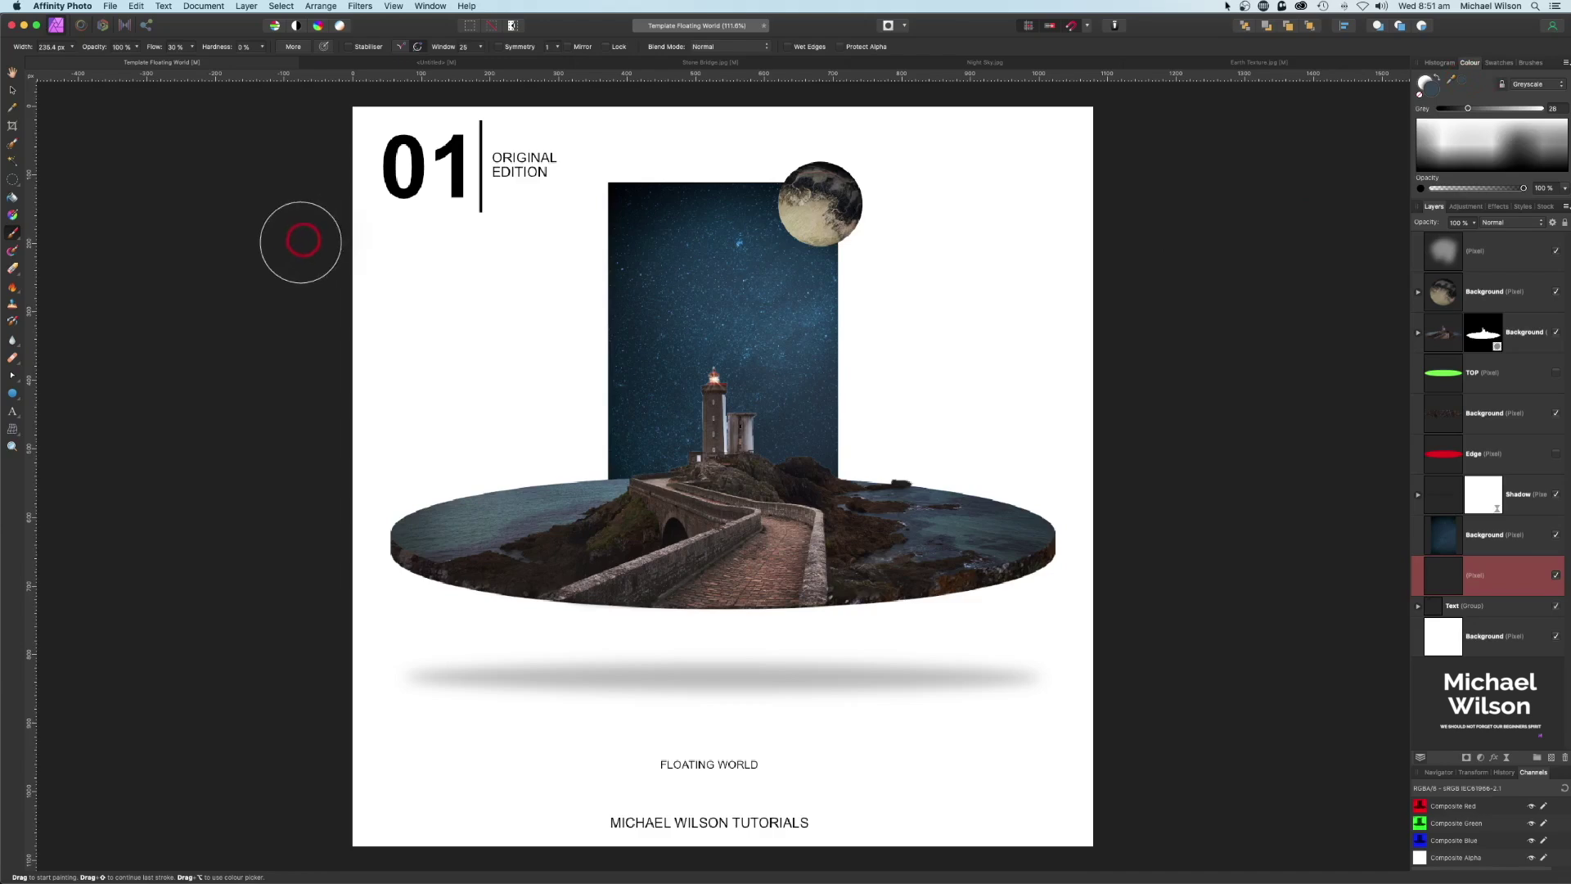
left_click_drag(148, 50, 152, 50)
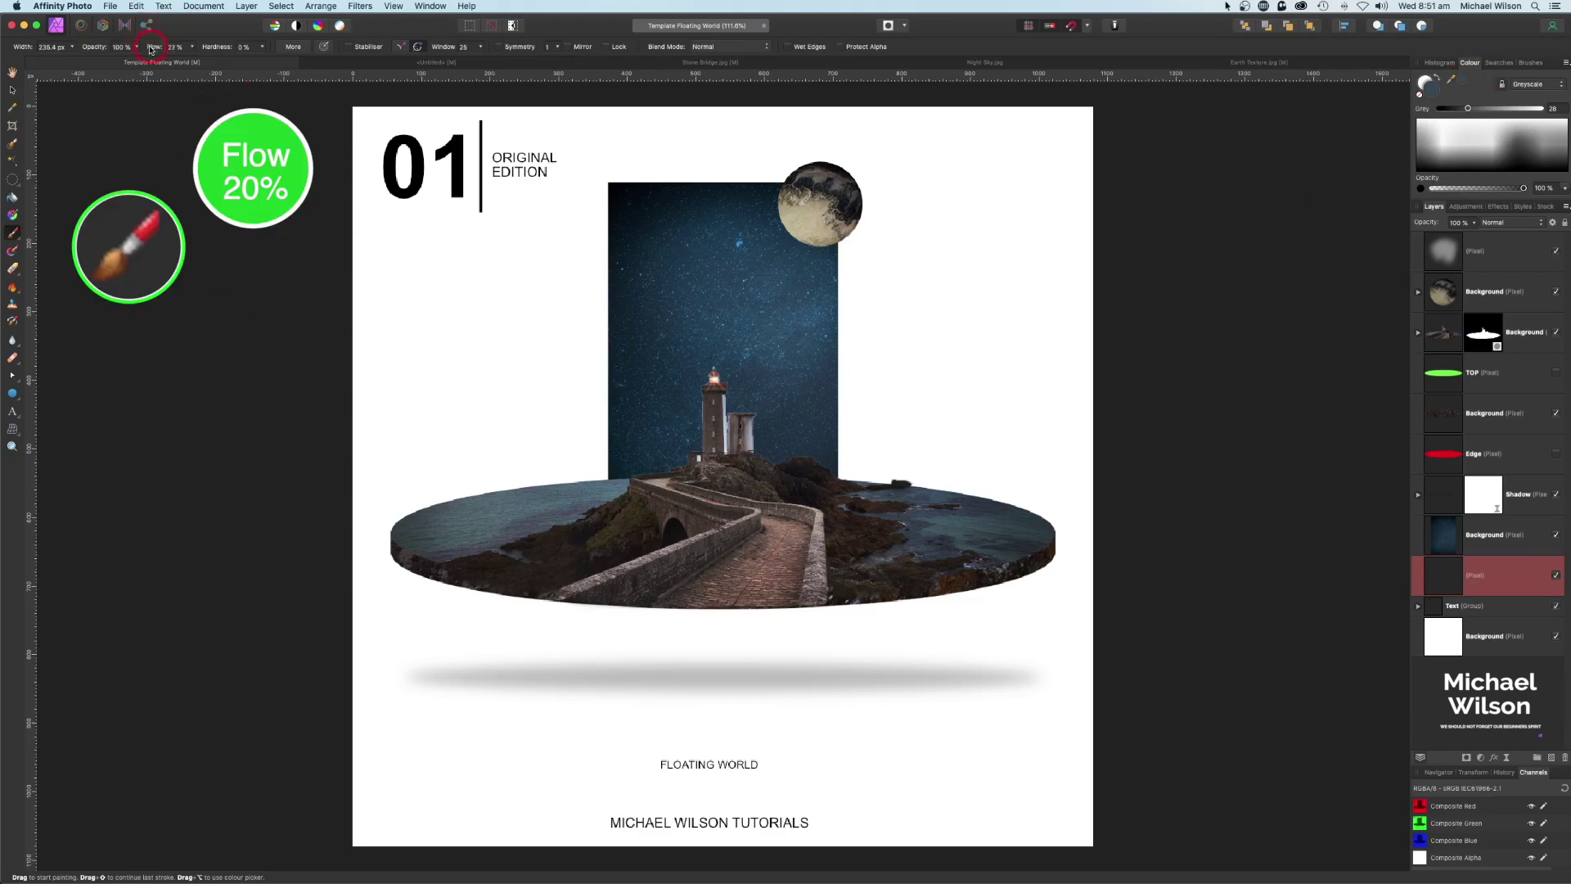
Paint a soft grey haze on the white backdrop behind the sky panel and disc with a very large brush.
key("bracketright")
key("bracketright")
key("bracketright")
key("bracketright")
key("bracketright")
key("bracketright")
key("bracketright")
key("bracketright")
key("bracketright")
key("bracketright")
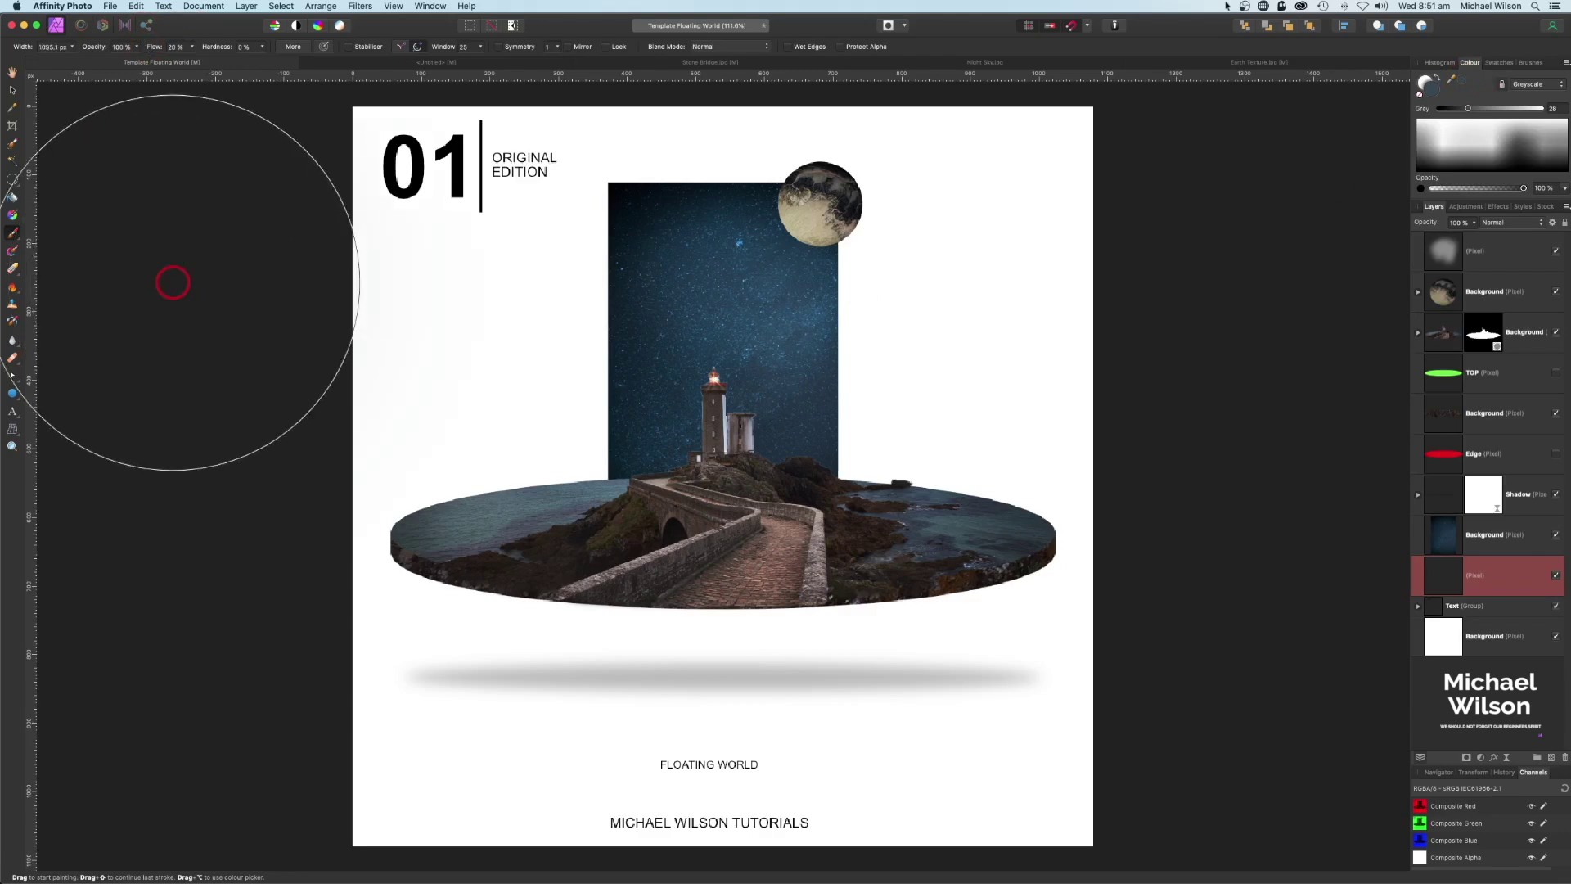
key("bracketright")
key("bracketright")
key("bracketright")
key("bracketright")
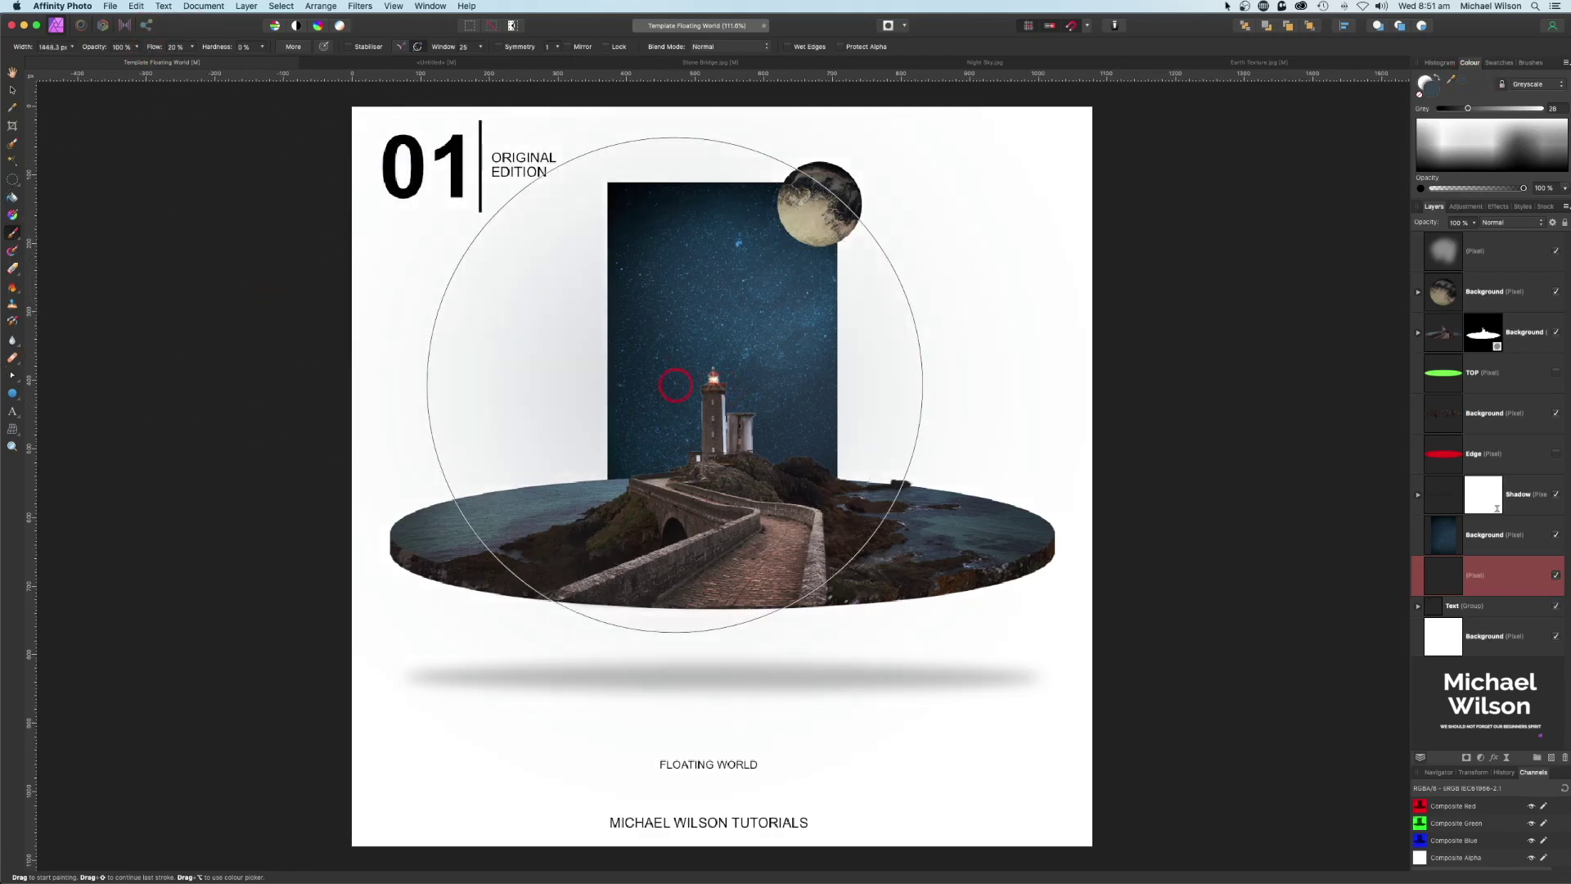
key("bracketright")
key("bracketright")
mouse_move(700, 432)
left_mouse_down()
mouse_move(589, 468)
mouse_move(568, 420)
mouse_move(634, 391)
mouse_move(815, 387)
mouse_move(849, 445)
mouse_move(802, 594)
mouse_move(760, 618)
mouse_move(673, 613)
mouse_move(625, 587)
mouse_move(569, 506)
mouse_move(555, 433)
mouse_move(525, 421)
mouse_move(718, 403)
left_mouse_up()
key("bracketleft")
key("bracketleft")
key("bracketleft")
key("bracketleft")
key("bracketleft")
key("bracketleft")
key("bracketleft")
key("bracketleft")
key("bracketleft")
key("bracketleft")
key("bracketleft")
key("bracketleft")
Switch to Safari and open the Extras section of the tutorial channel's Buy Me a Coffee page.
key("super+1")
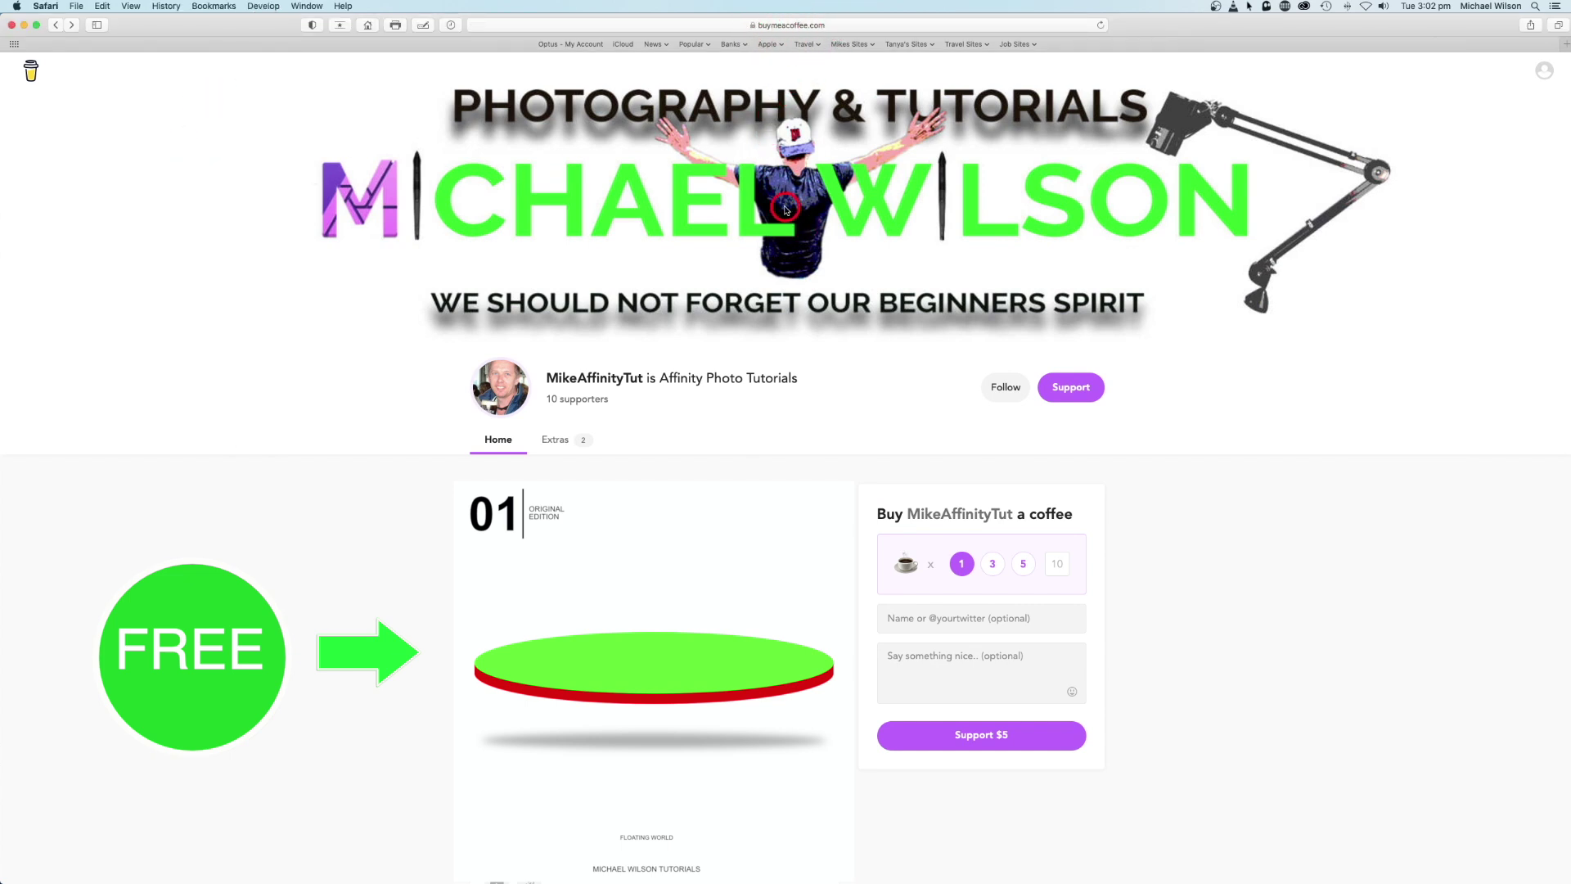
left_click(555, 441)
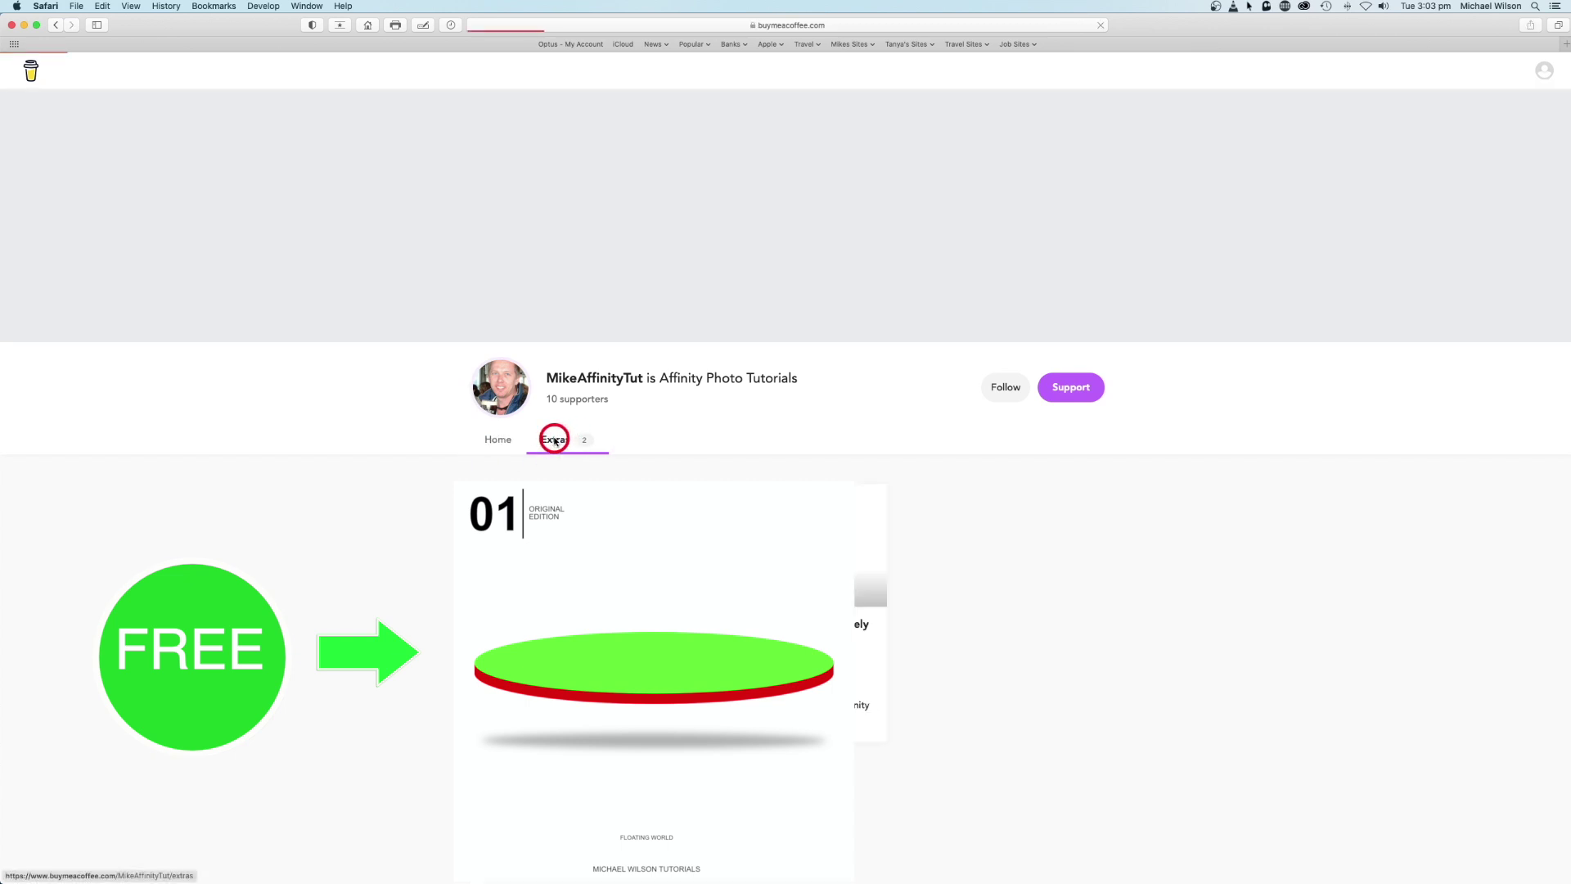